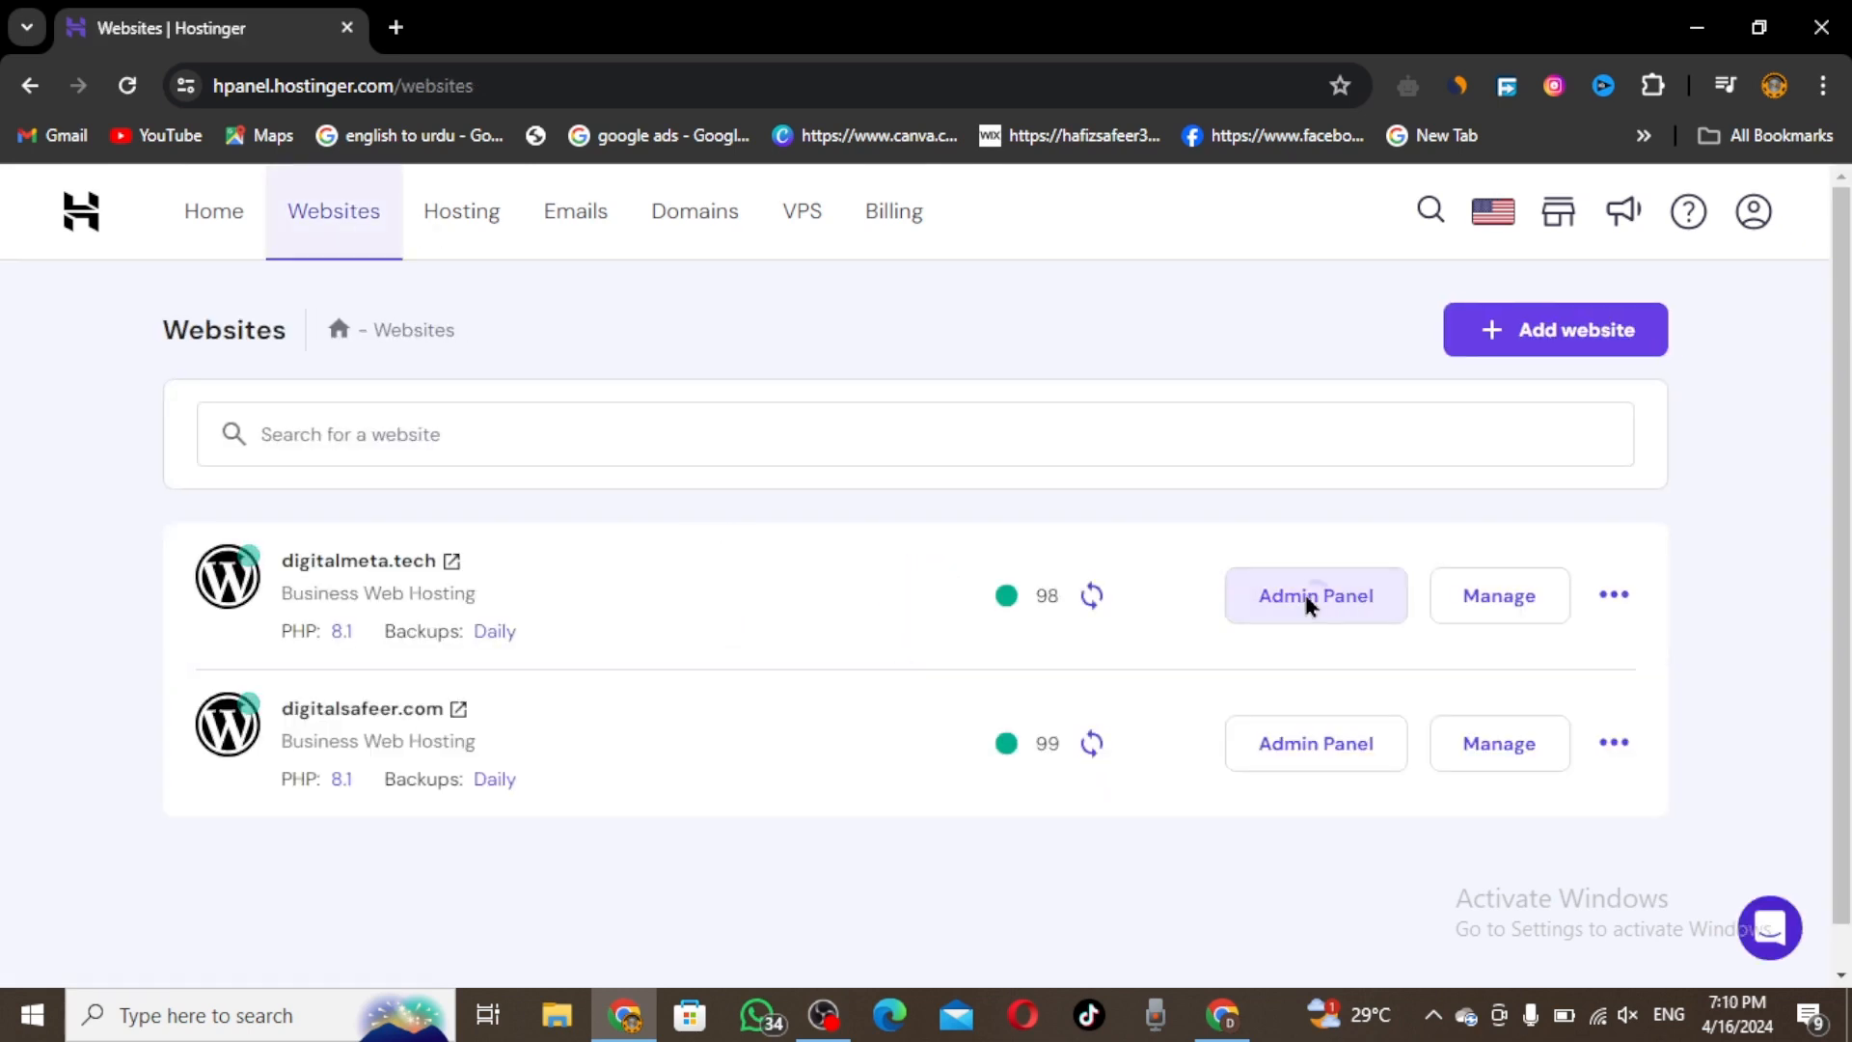
Open the WordPress admin panel of digitalmeta.tech and look through its installed themes.
left_click(1312, 600)
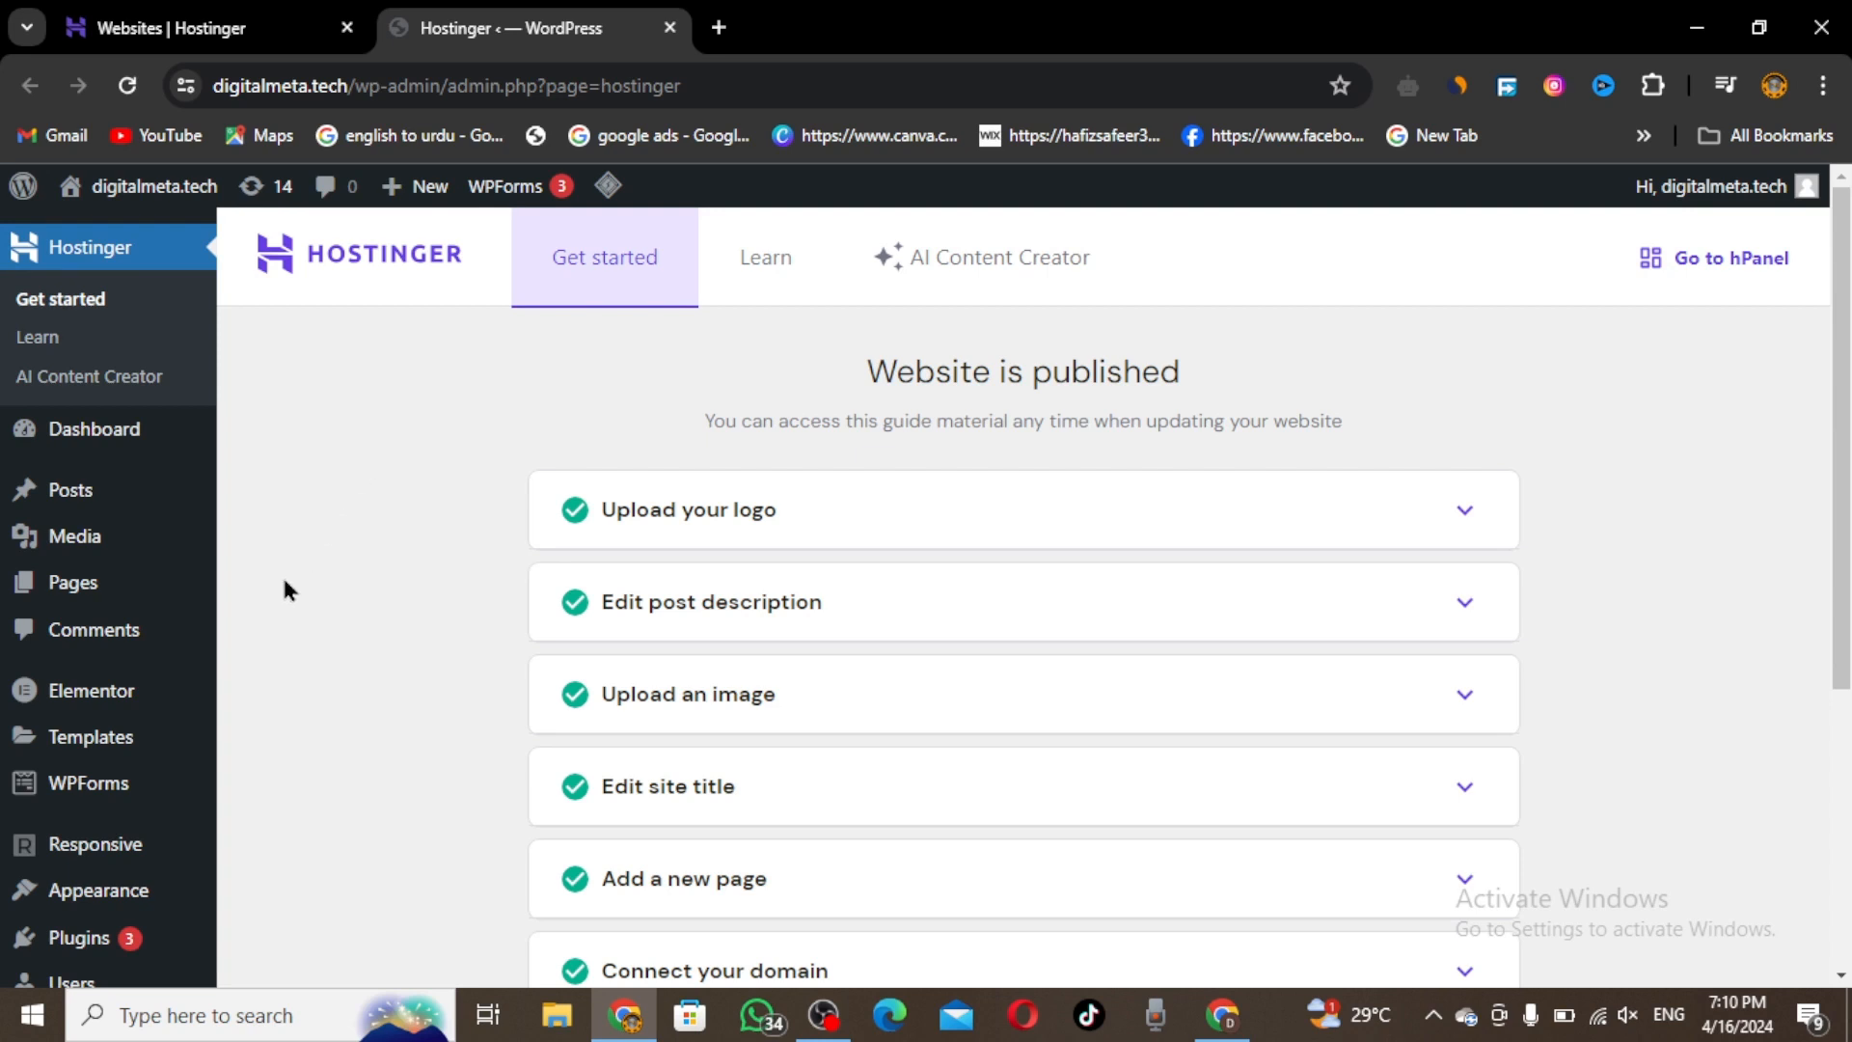
mouse_move(114, 902)
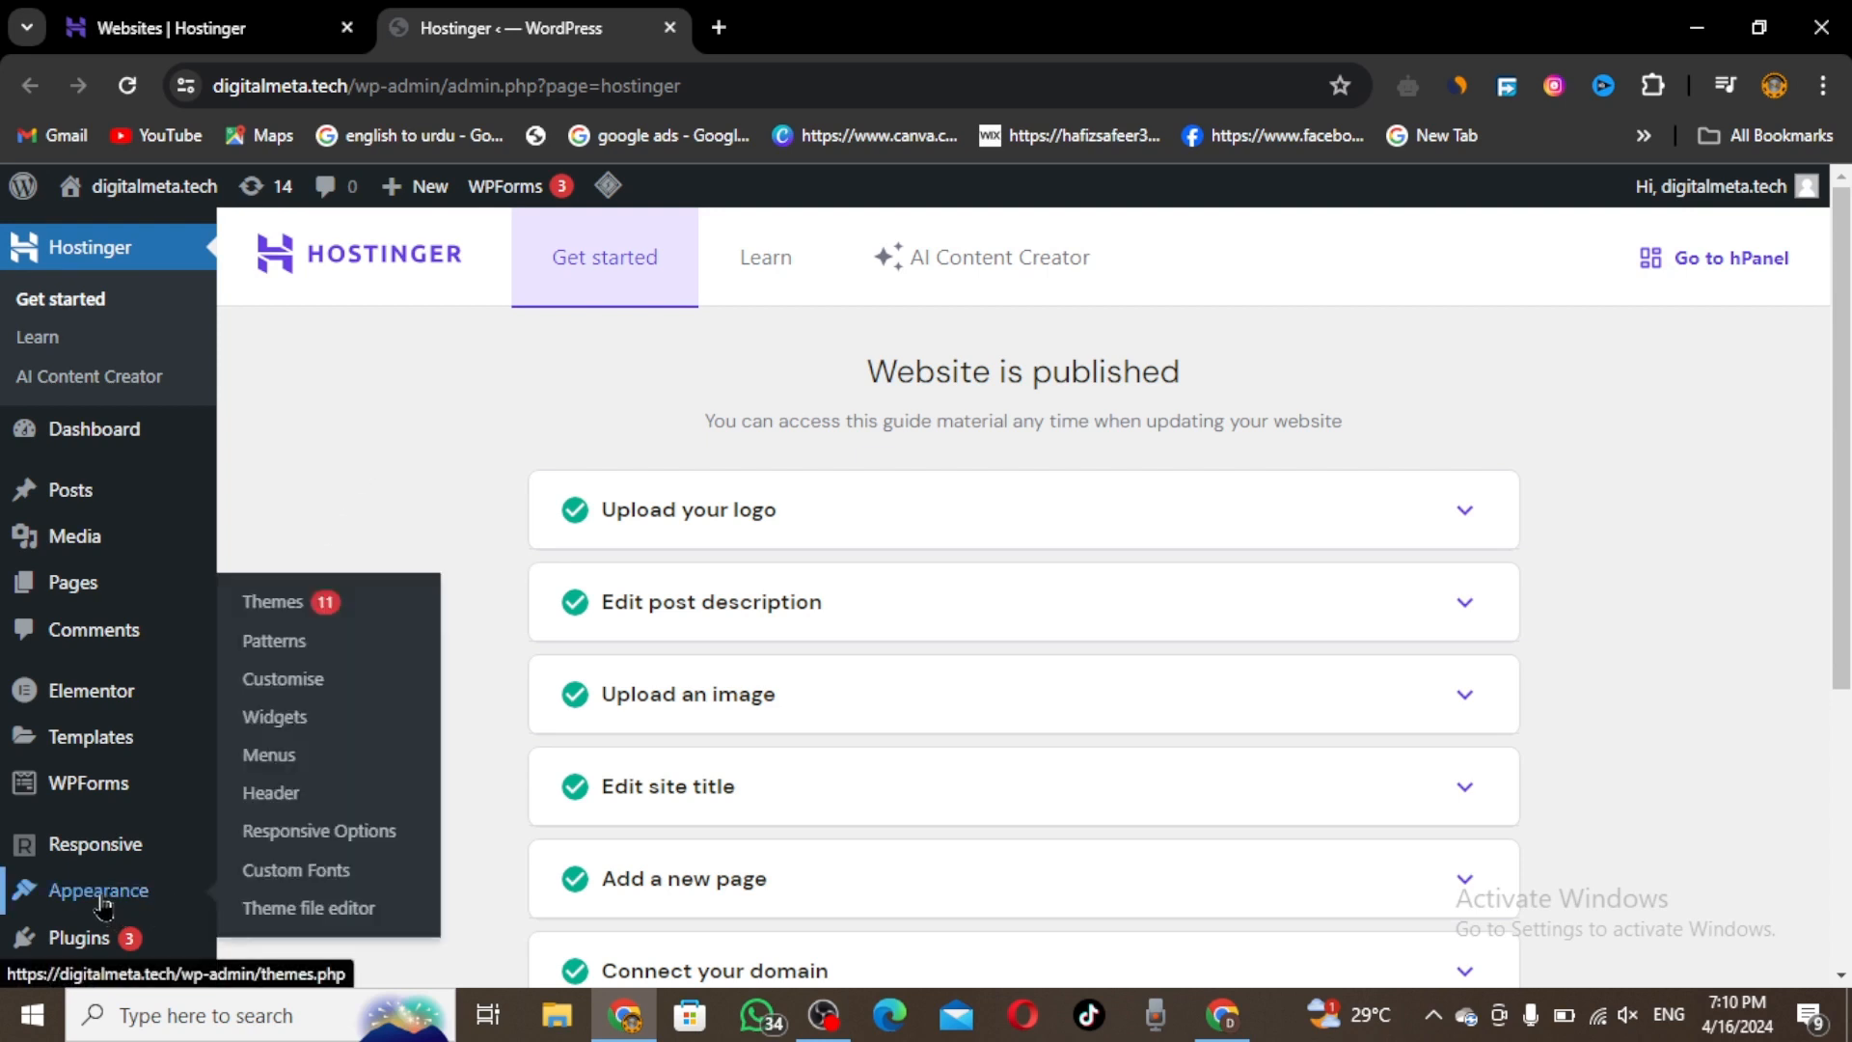
left_click(290, 603)
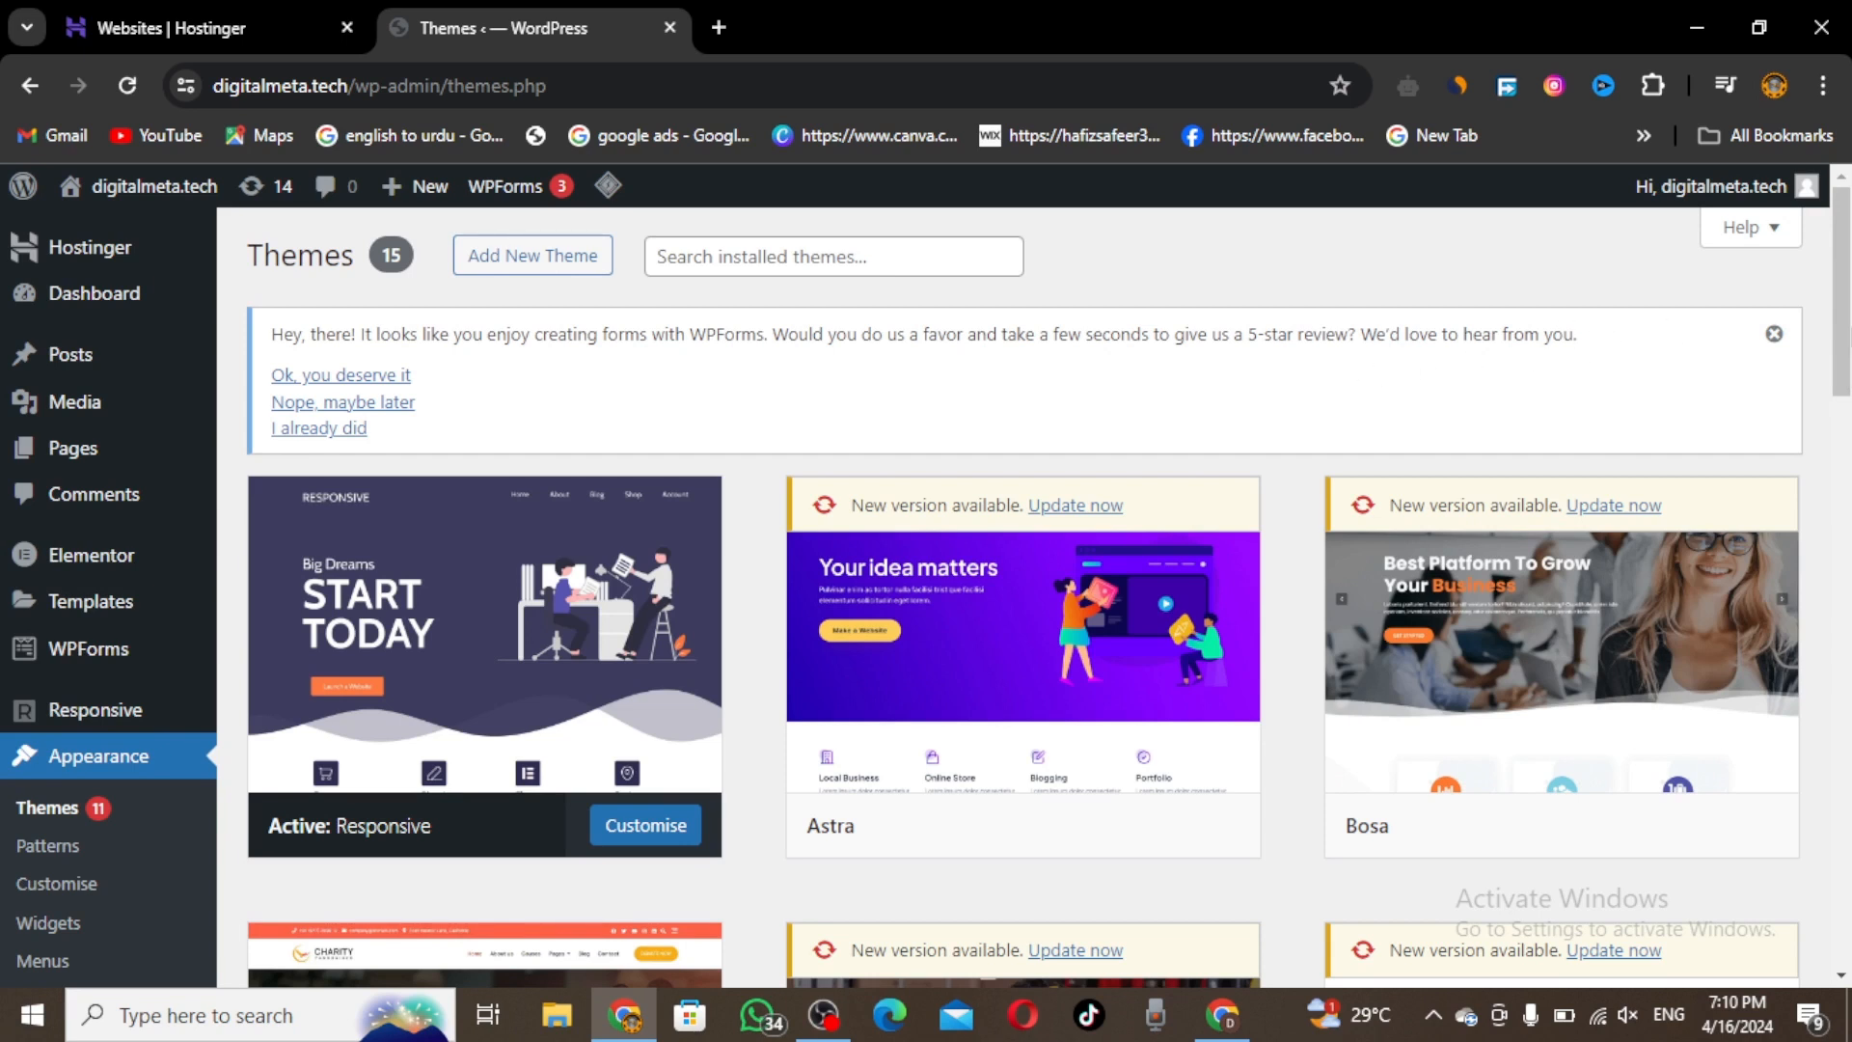
scroll(926, 590, "down", 1)
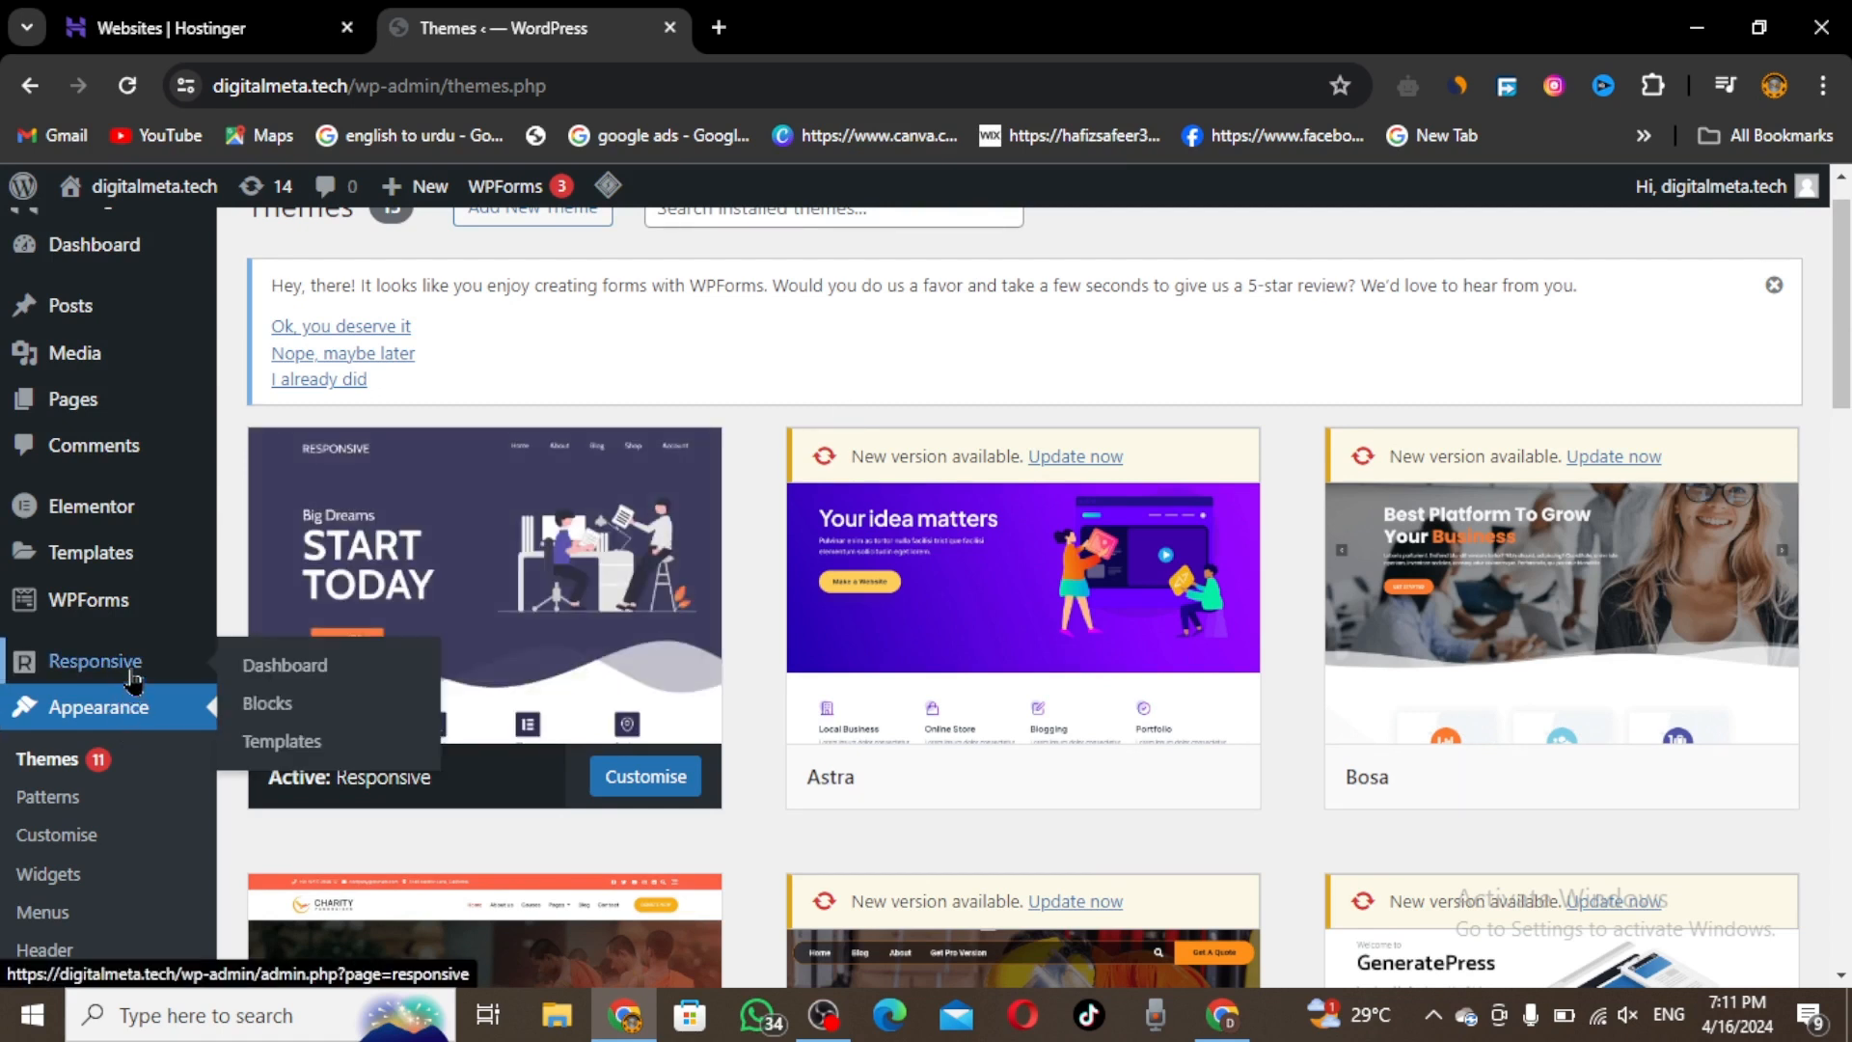
mouse_move(109, 606)
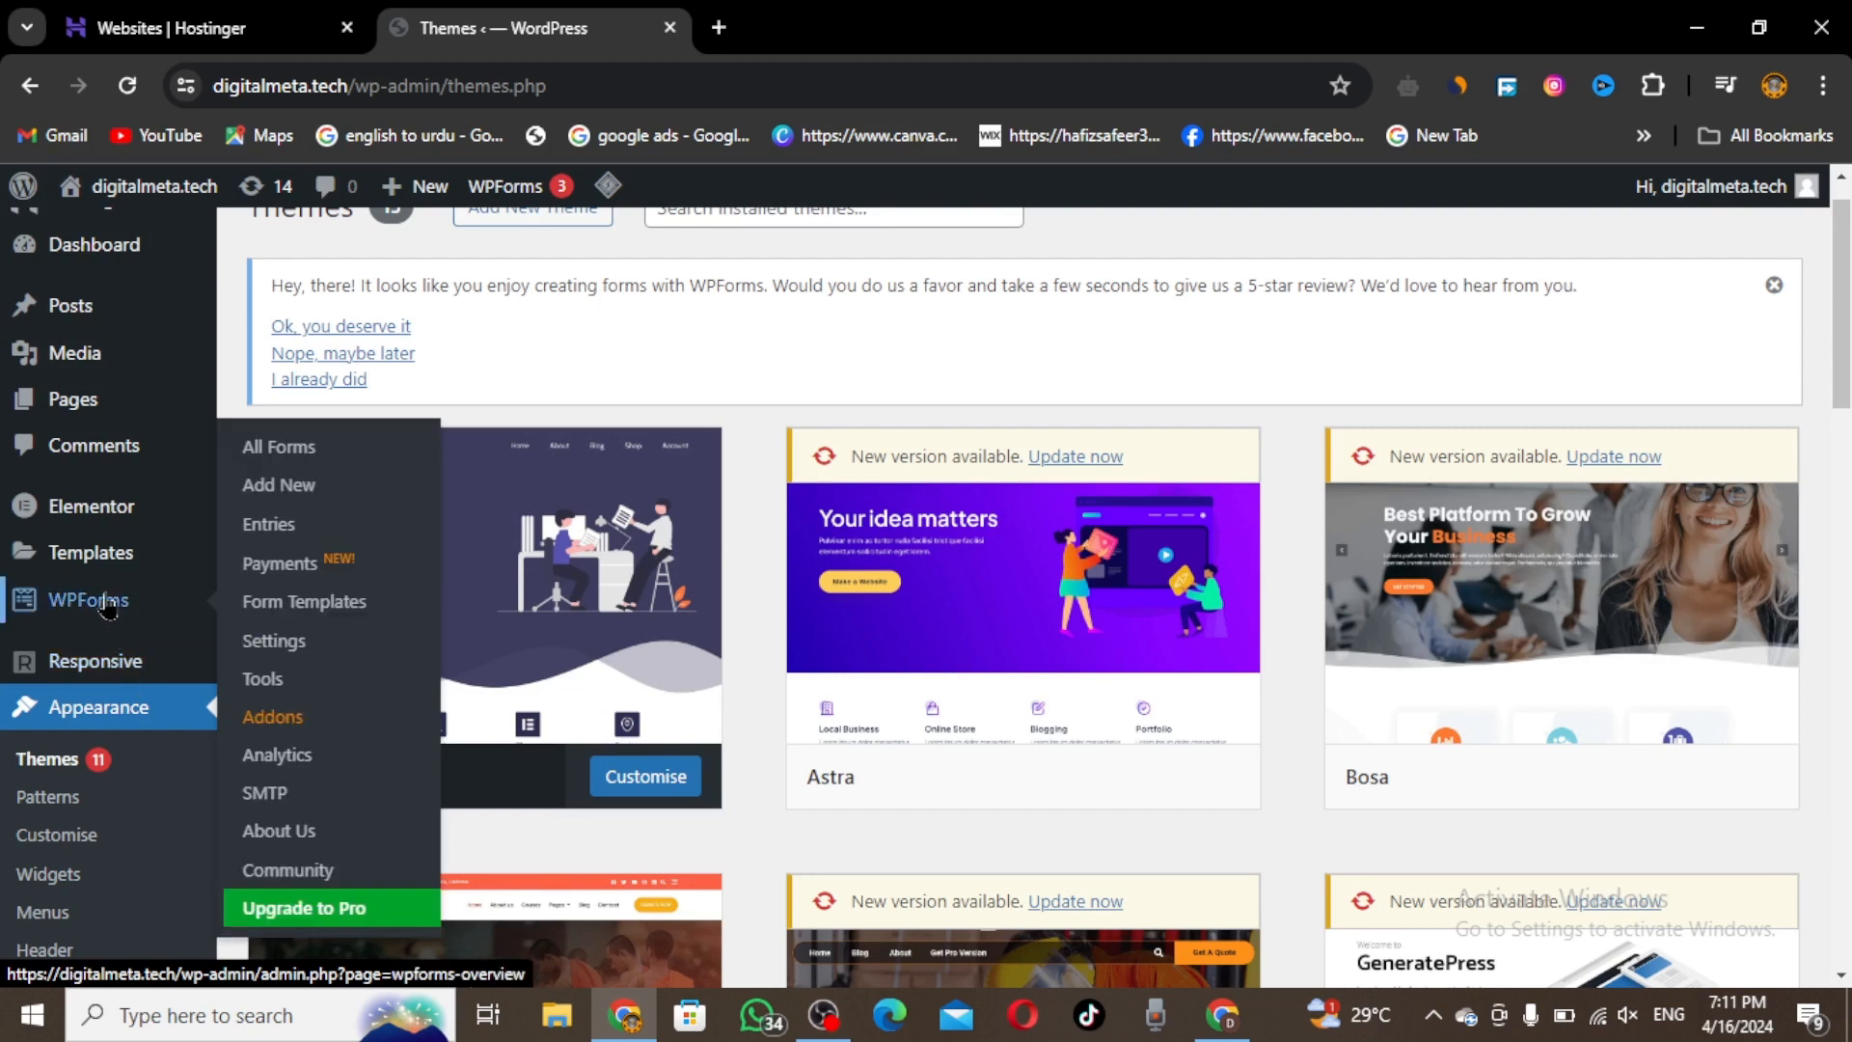
mouse_move(90, 497)
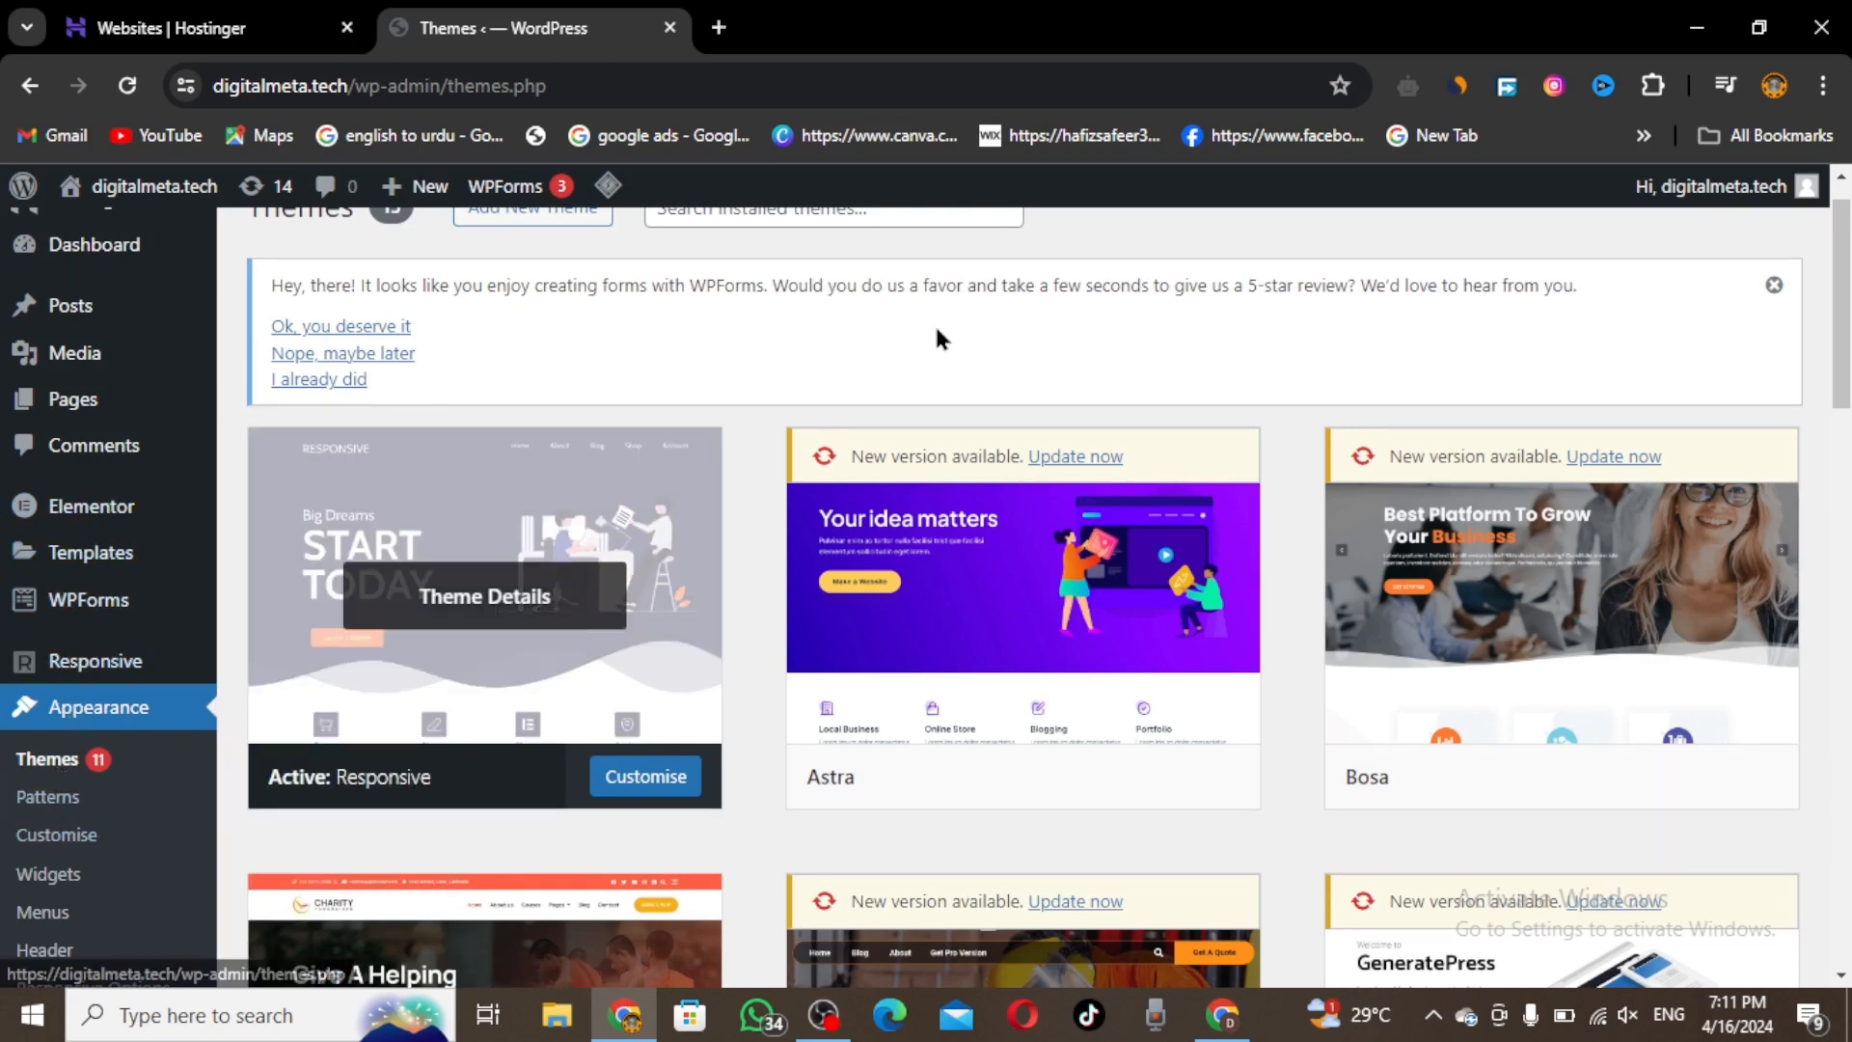
scroll(943, 339, "down", 4)
scroll(1447, 579, "down", 1)
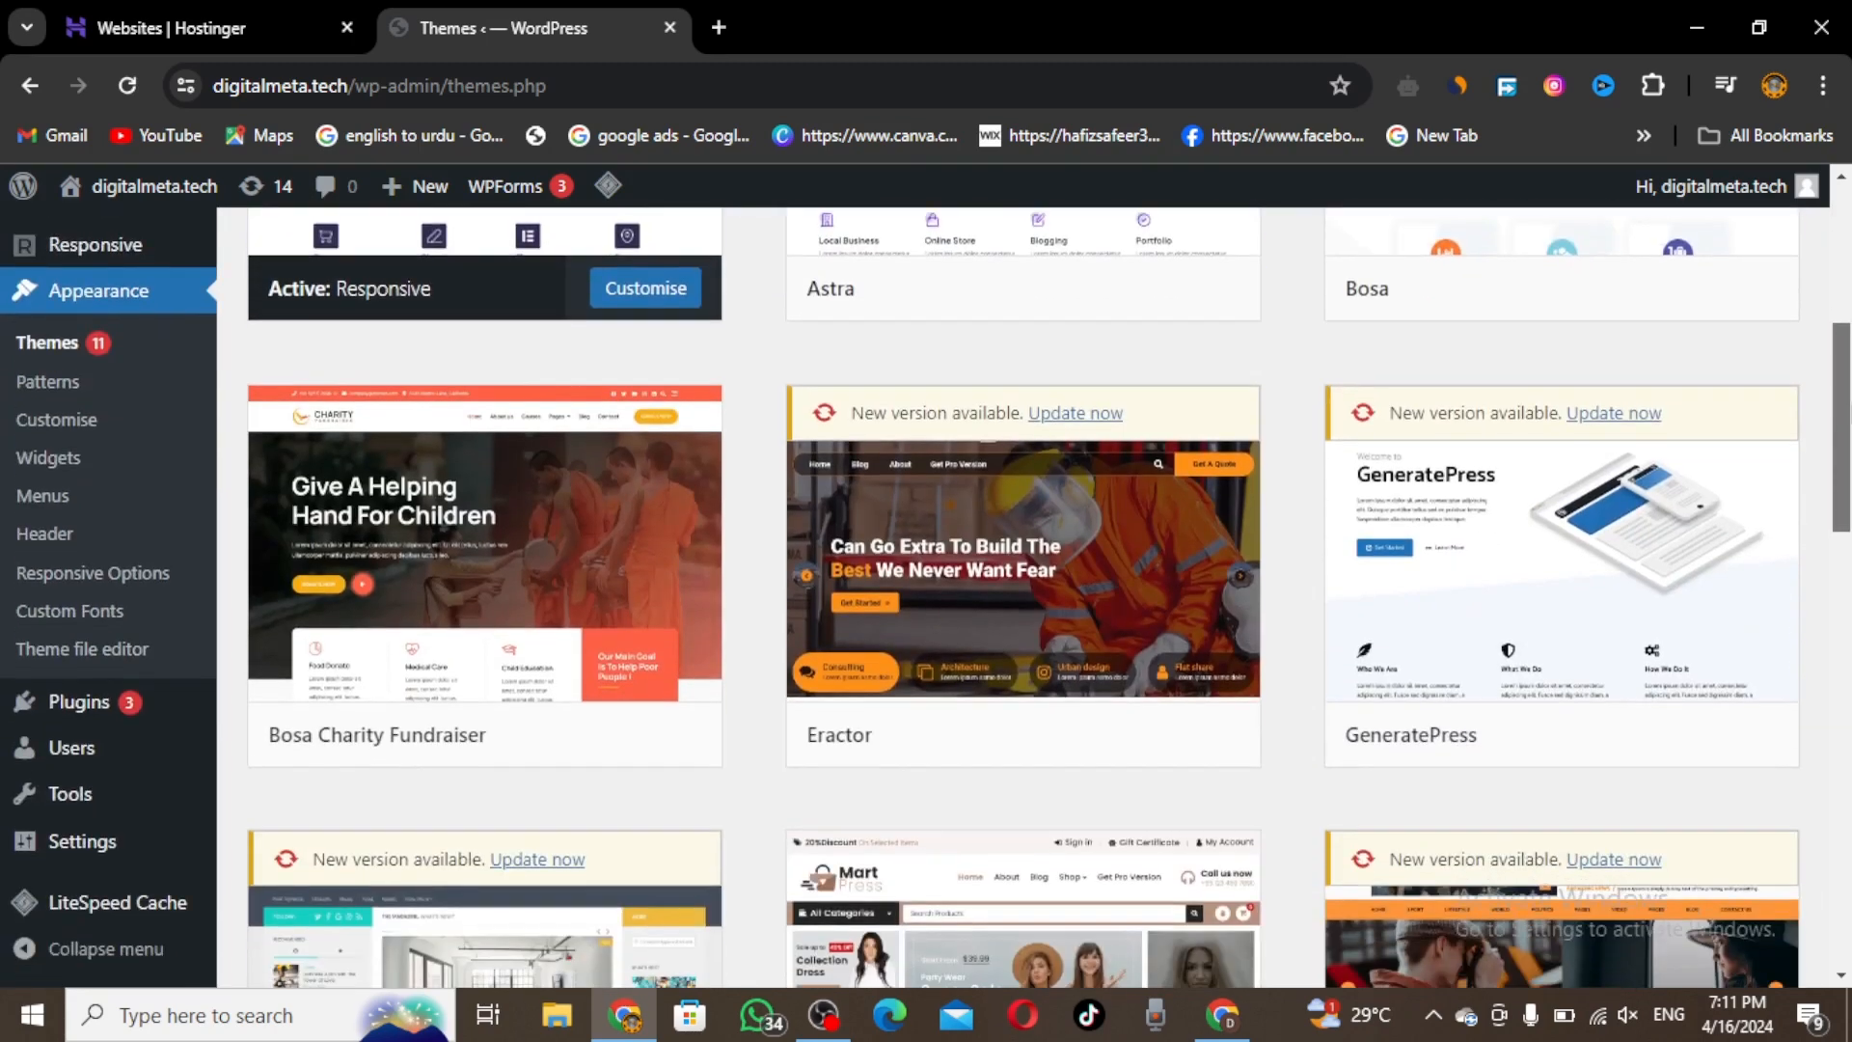
Review the installed plugins and update Elementor to version 3.21.0.
left_click(106, 712)
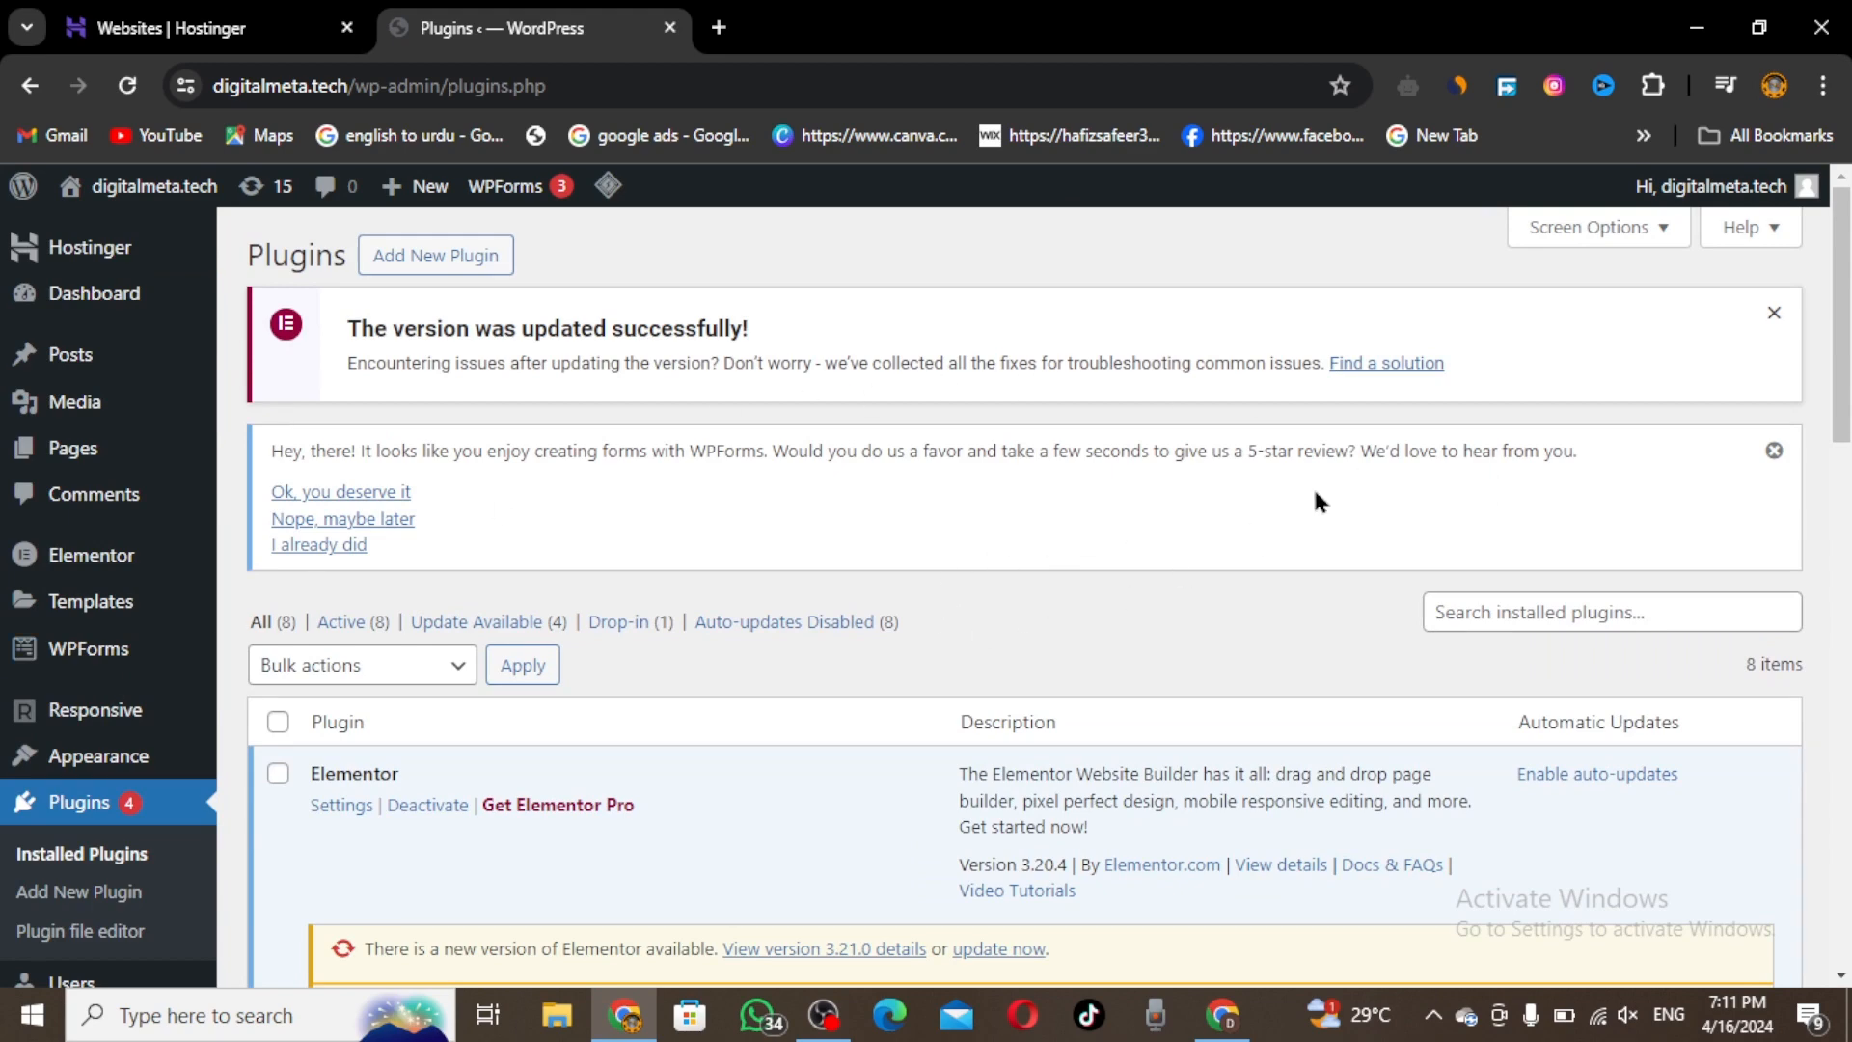
left_click_drag(1838, 301, 1793, 716)
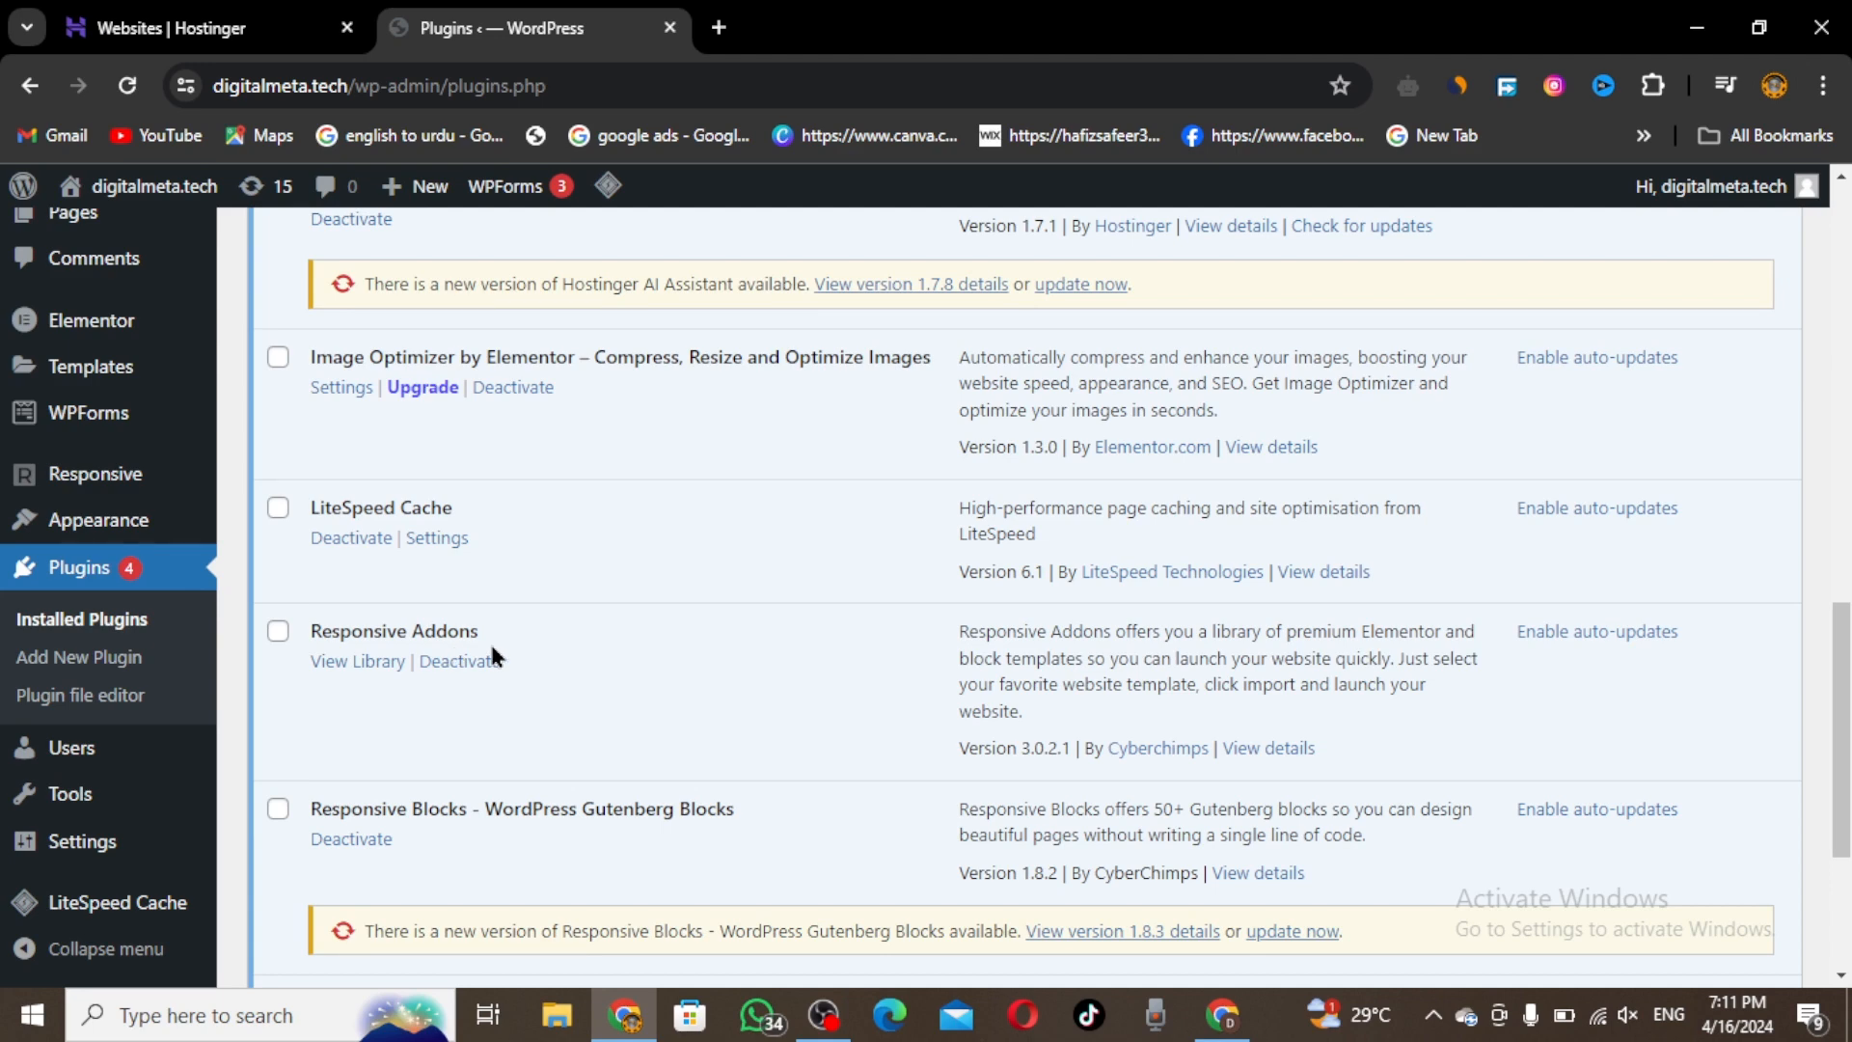
left_click_drag(1840, 660, 1847, 796)
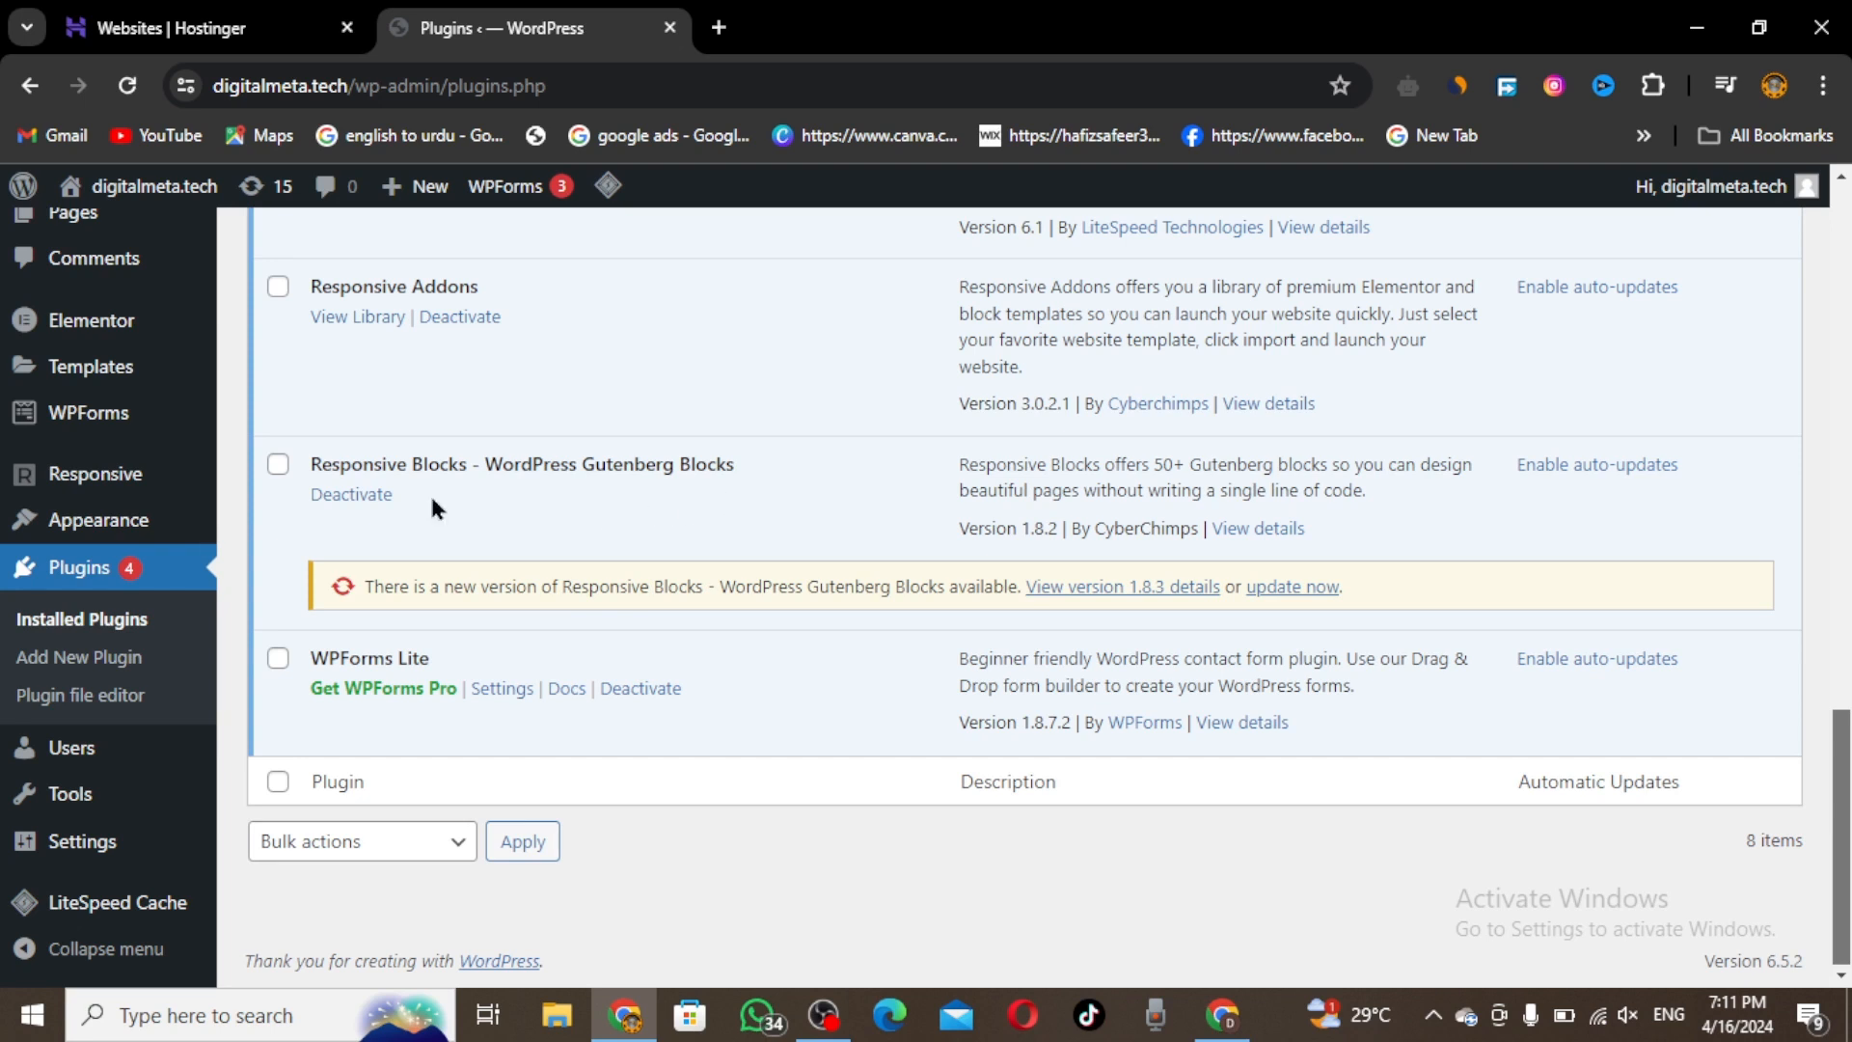
scroll(1847, 777, "up", 15)
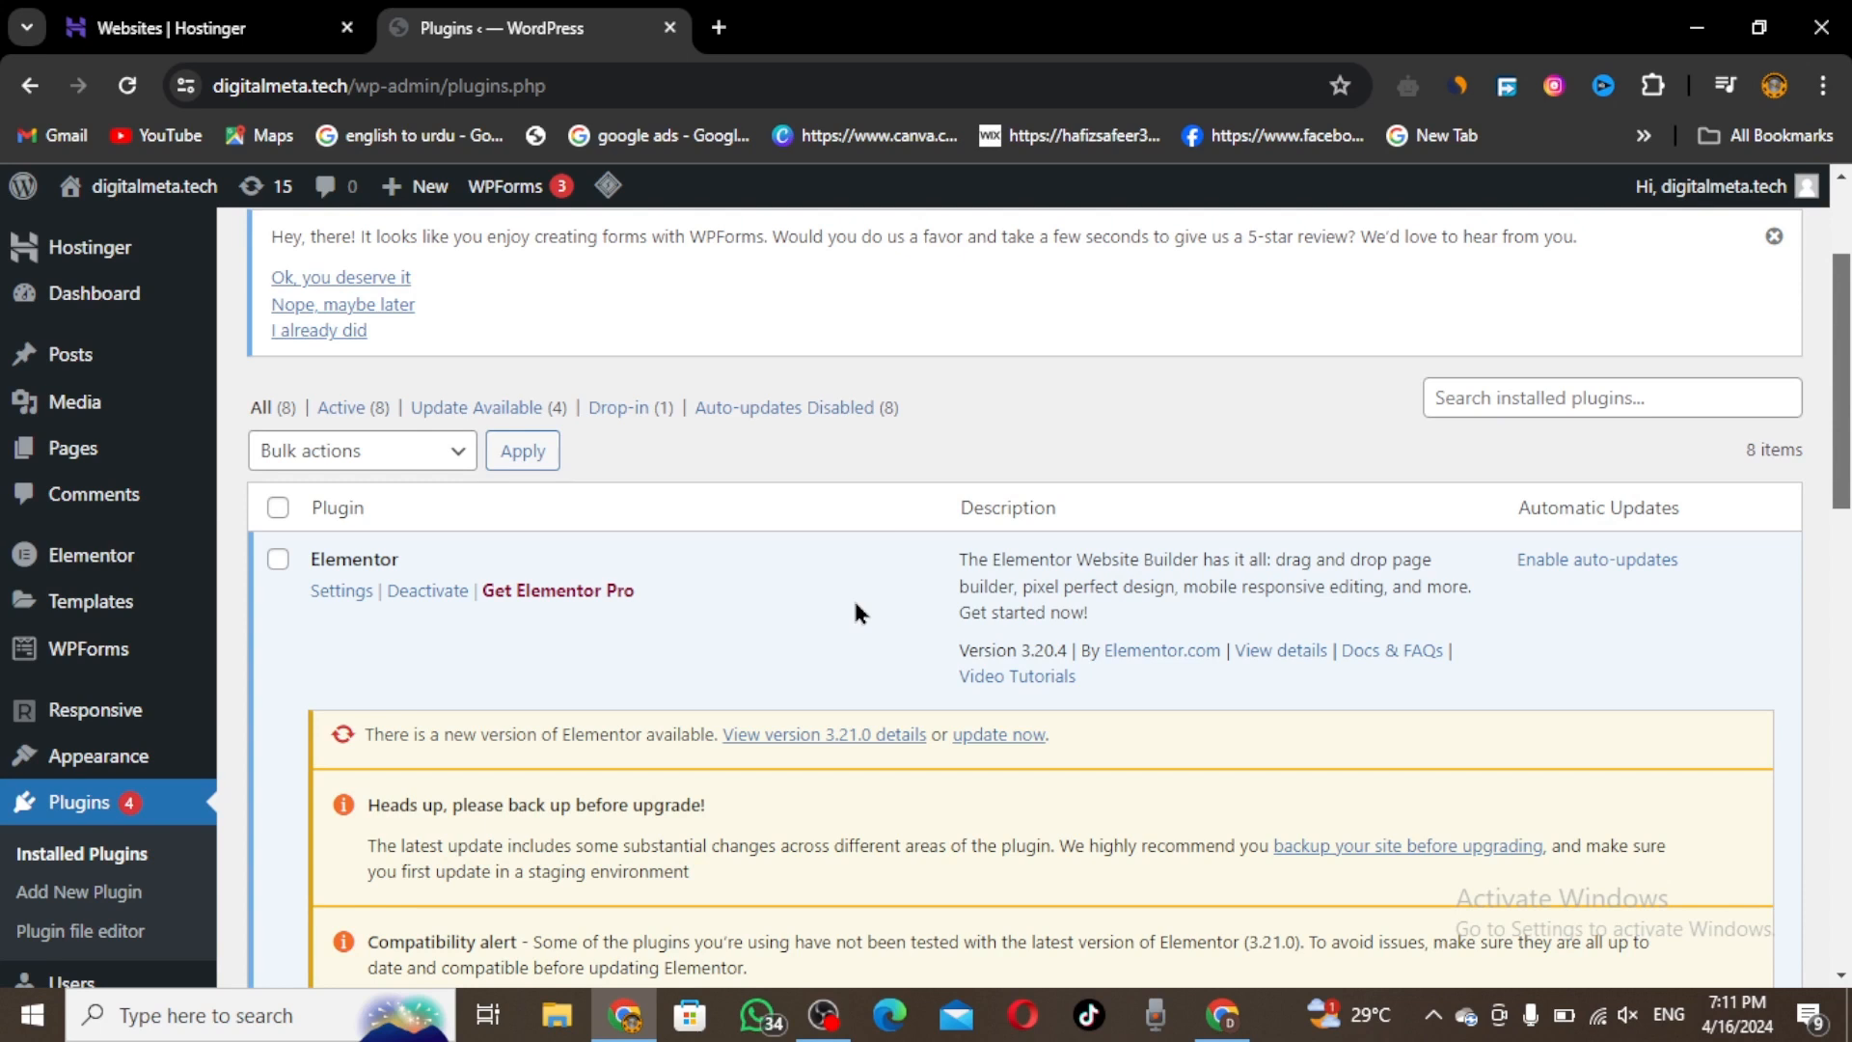
left_click(994, 736)
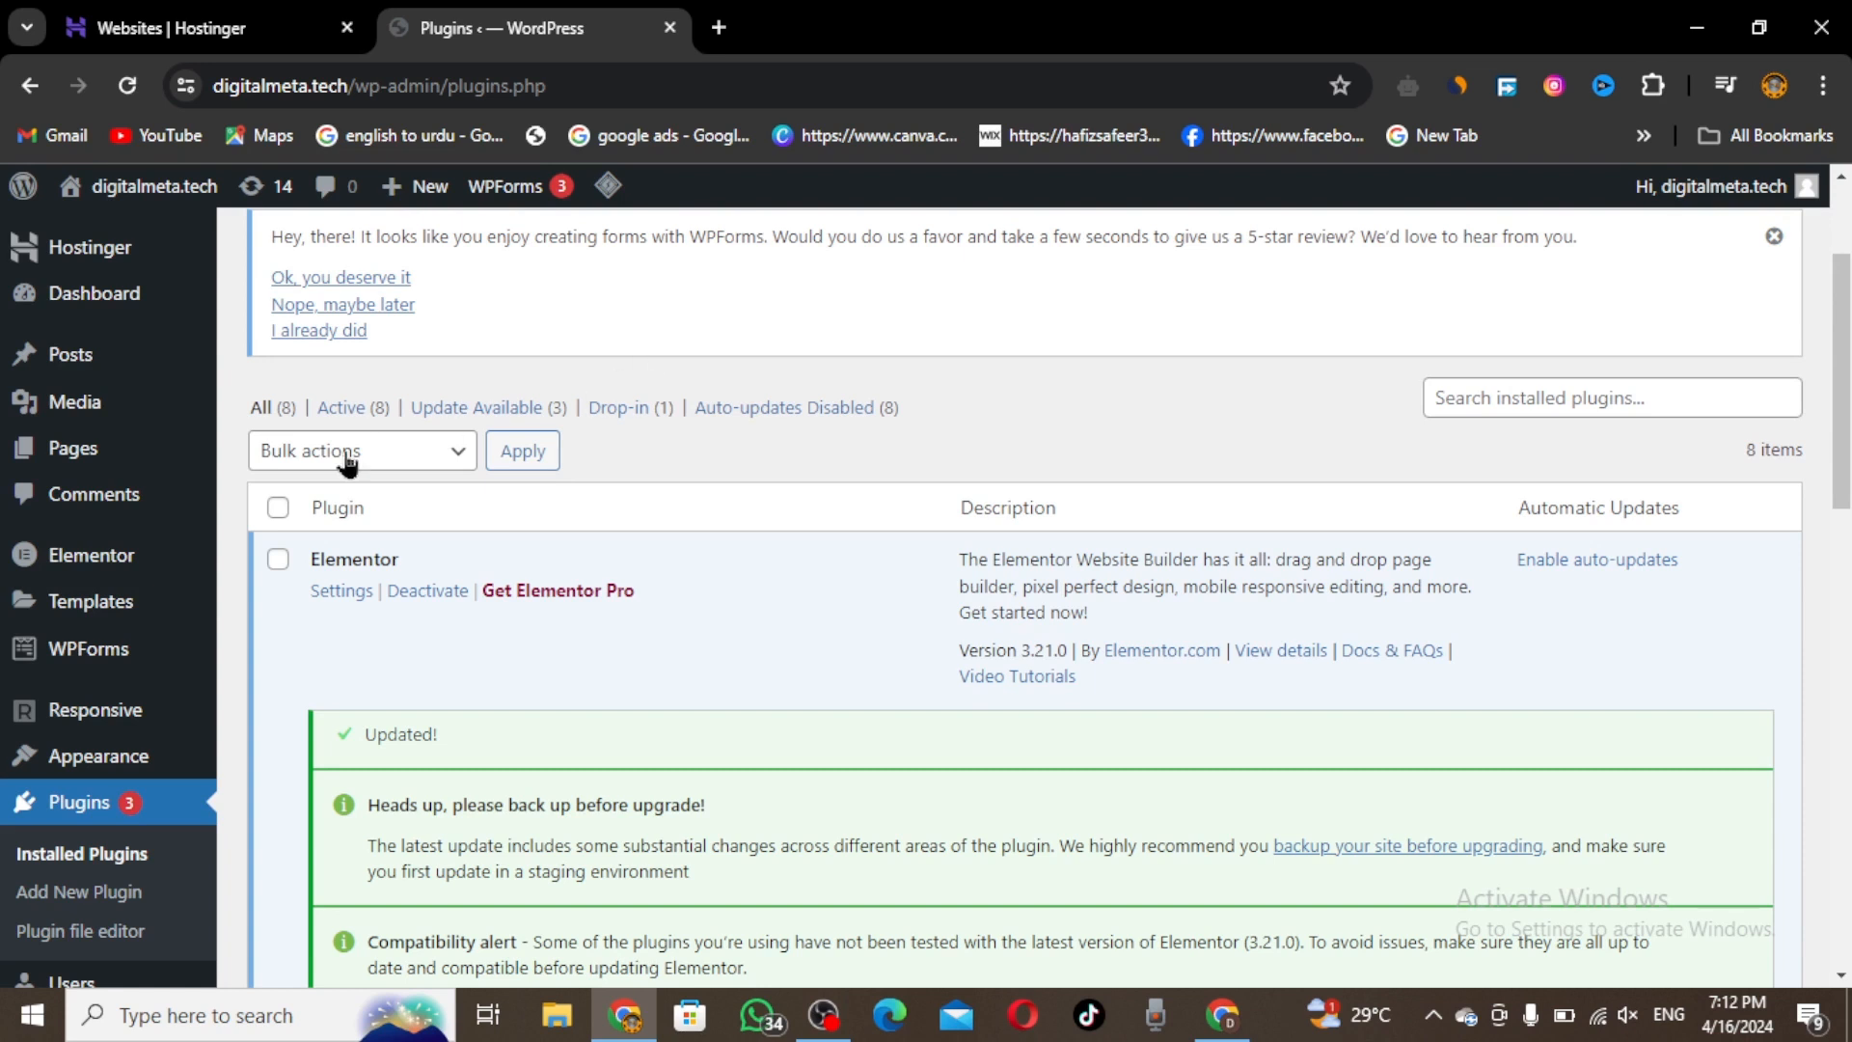
Open the template library of the Responsive theme.
left_click(112, 725)
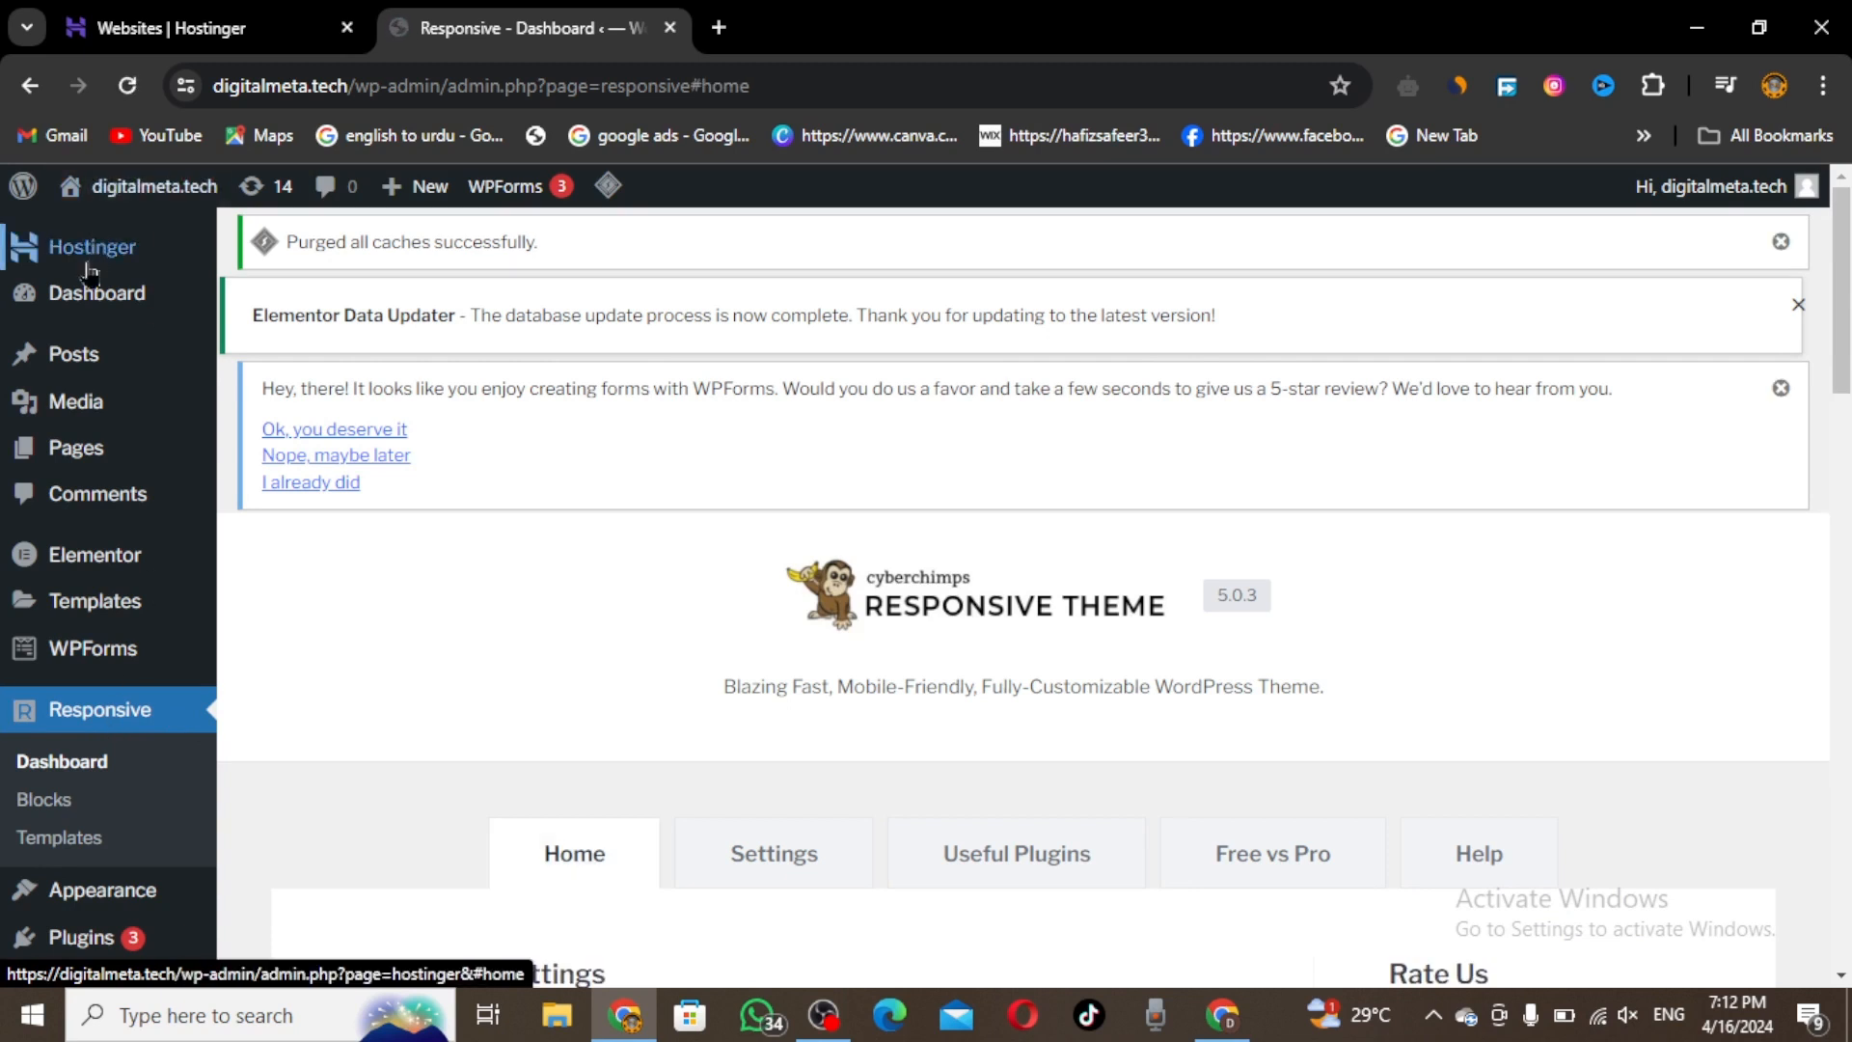
left_click(83, 303)
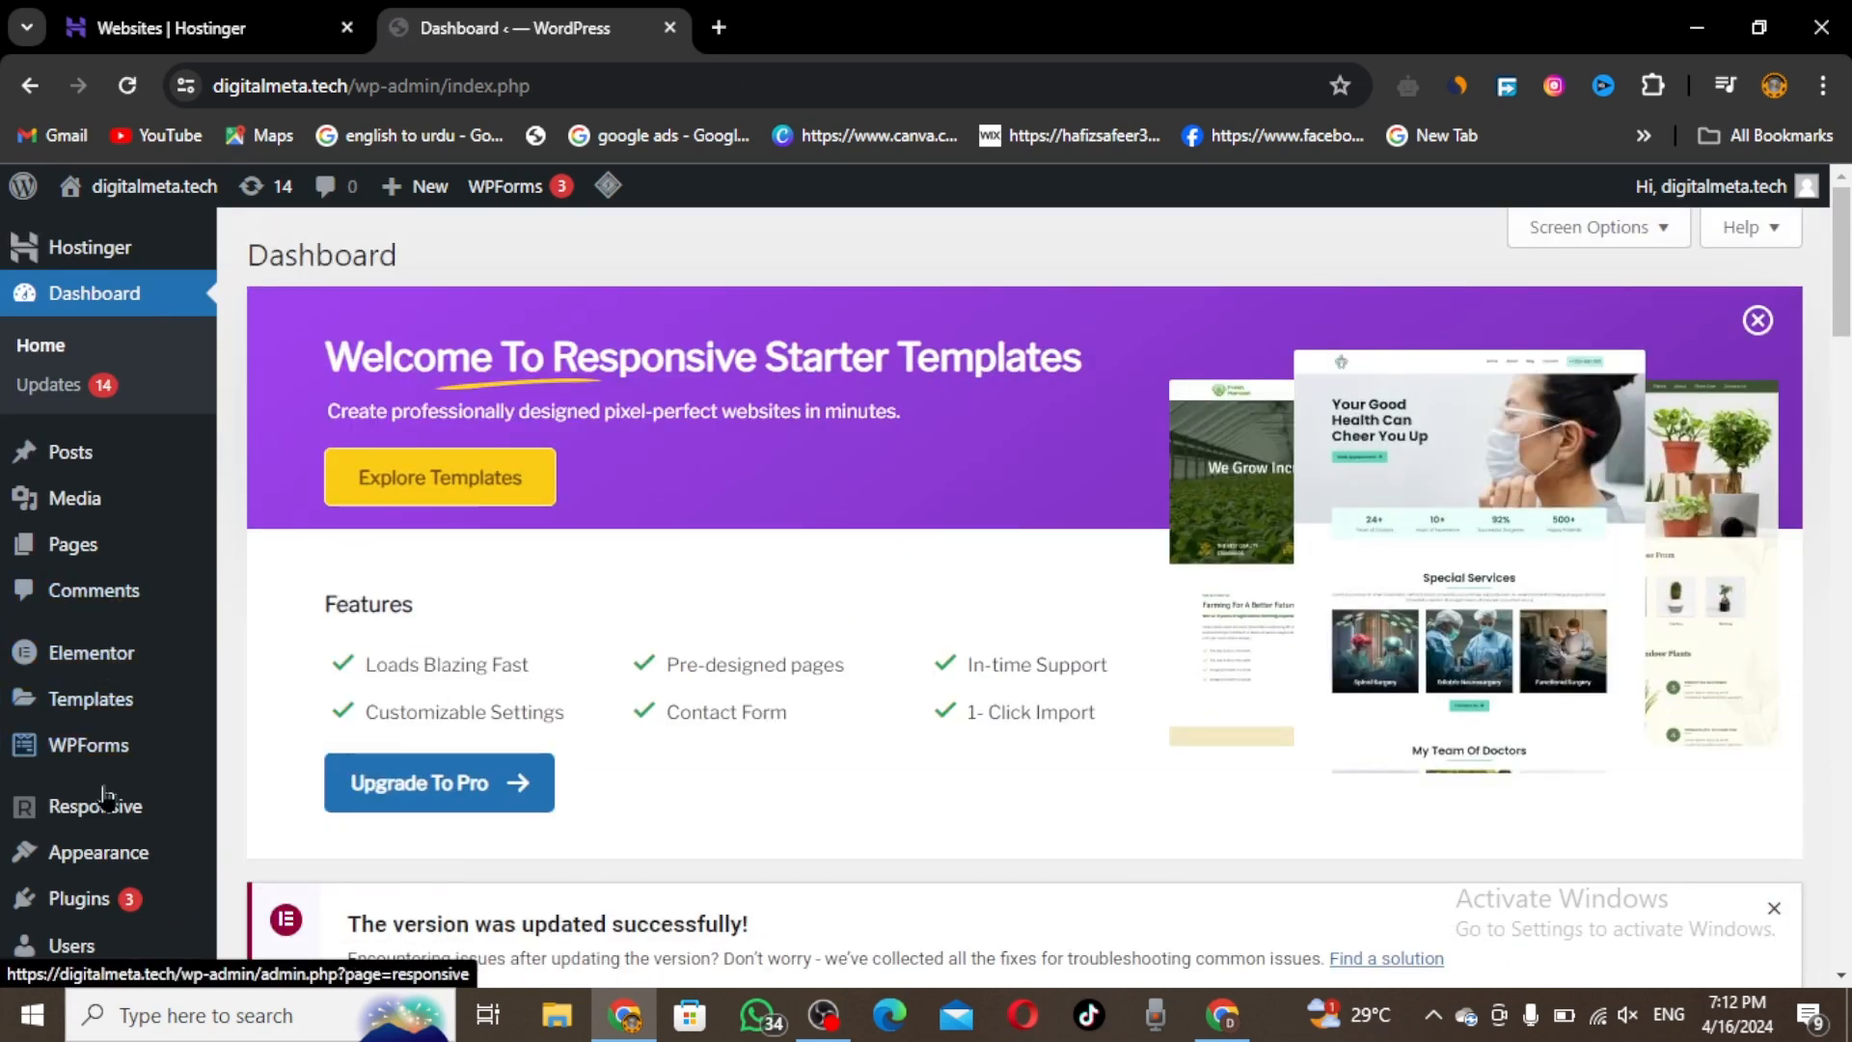
mouse_move(69, 820)
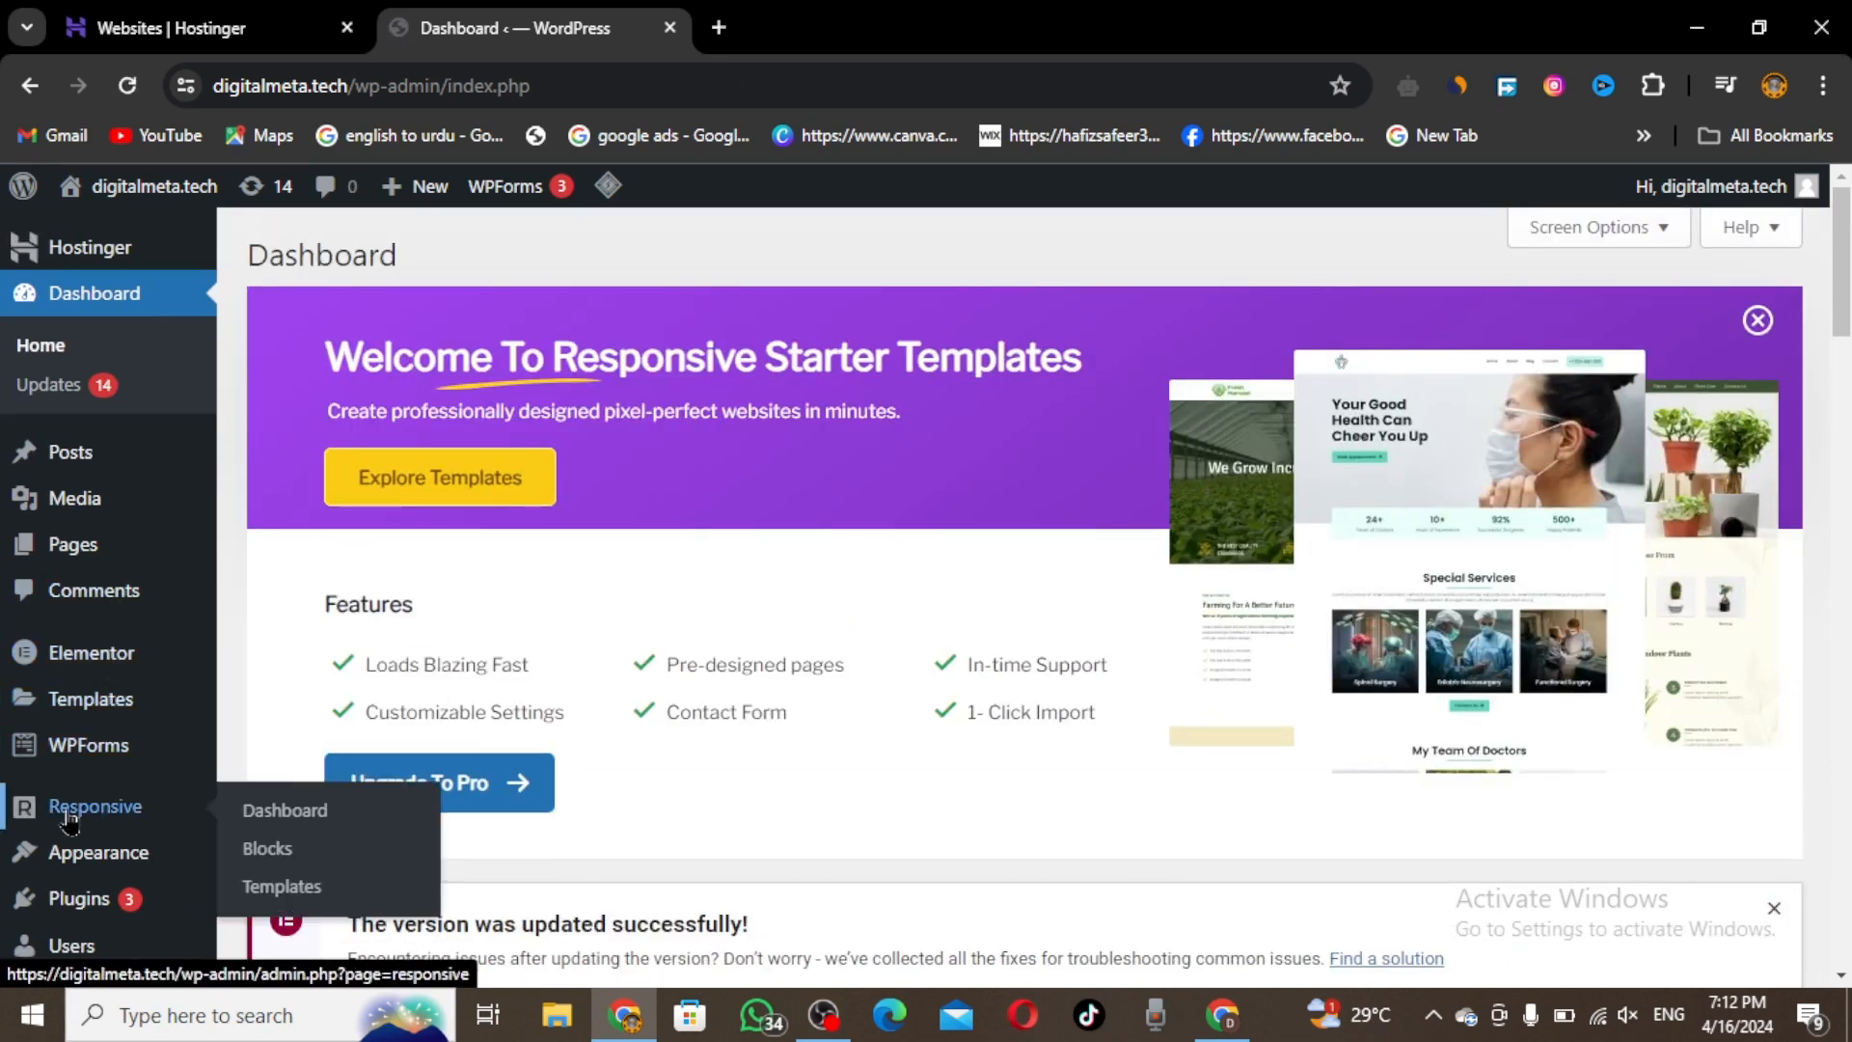
left_click(281, 889)
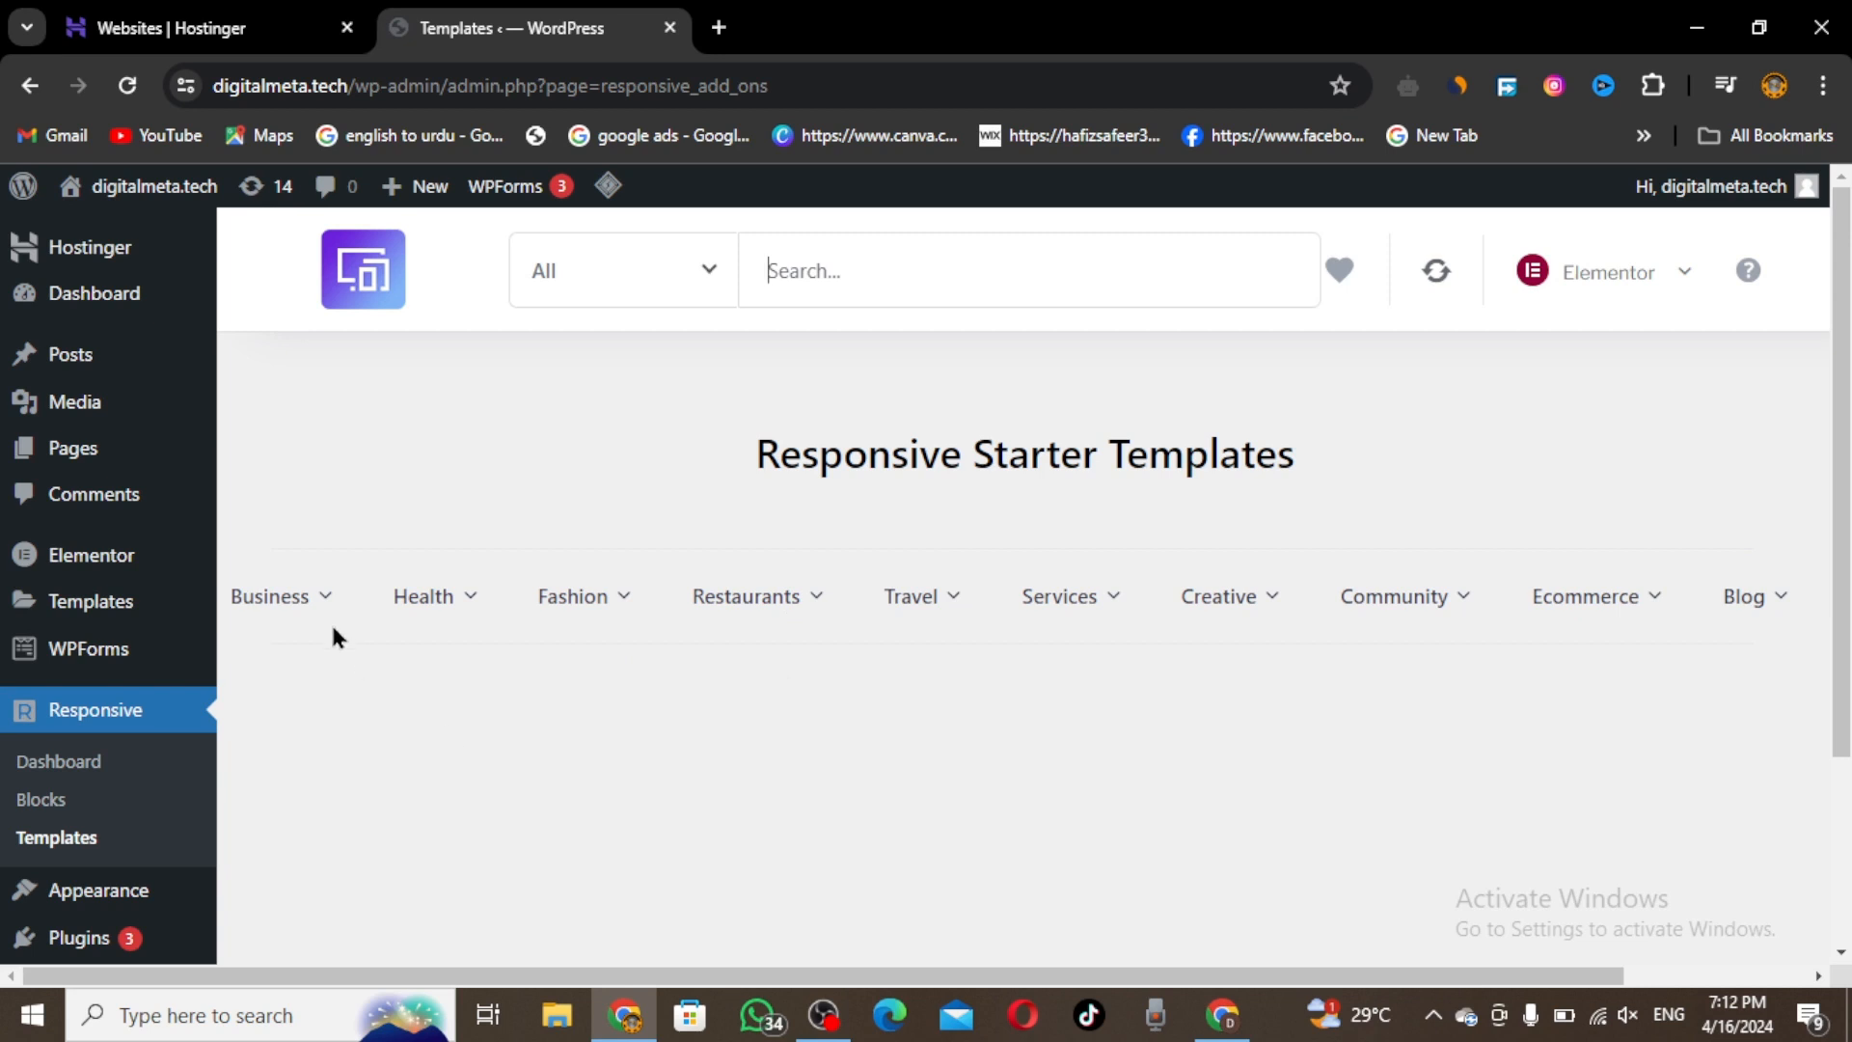
Examine the free and premium filter options and the subcategories of the template categories from Business to Blog.
mouse_move(320, 600)
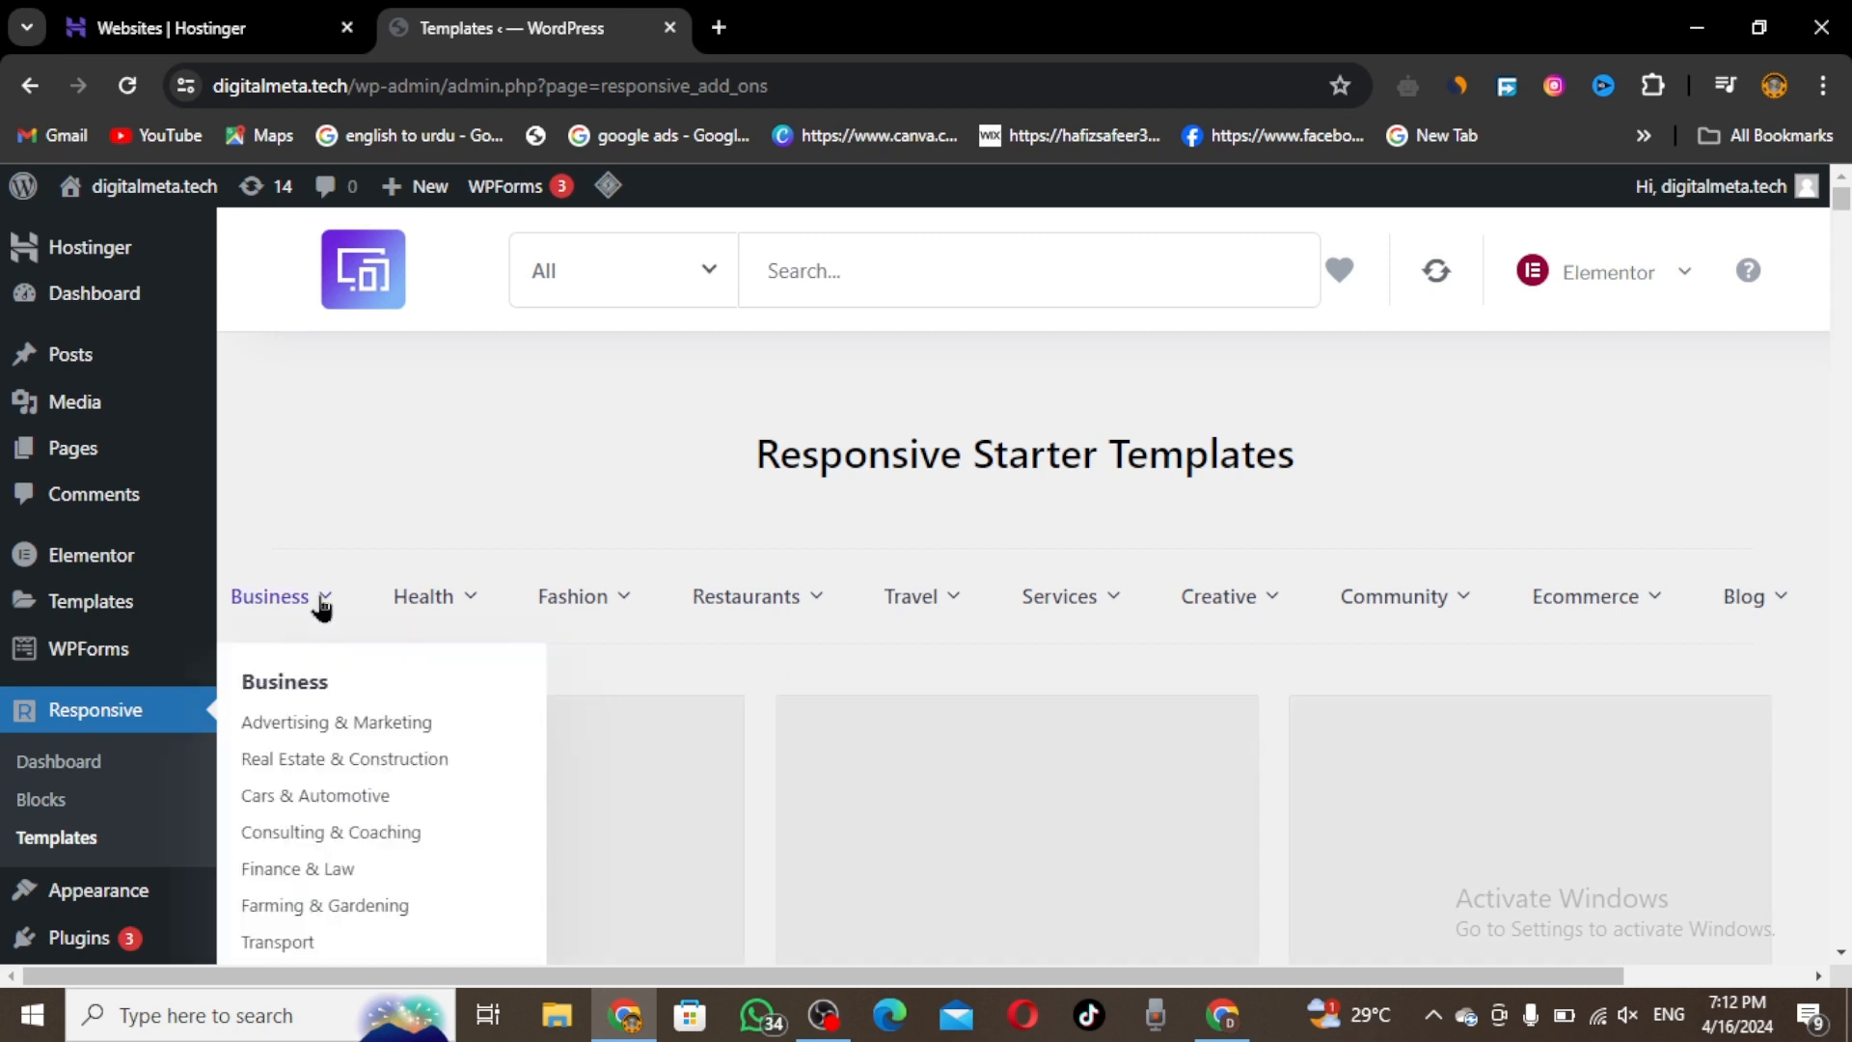
left_click(637, 289)
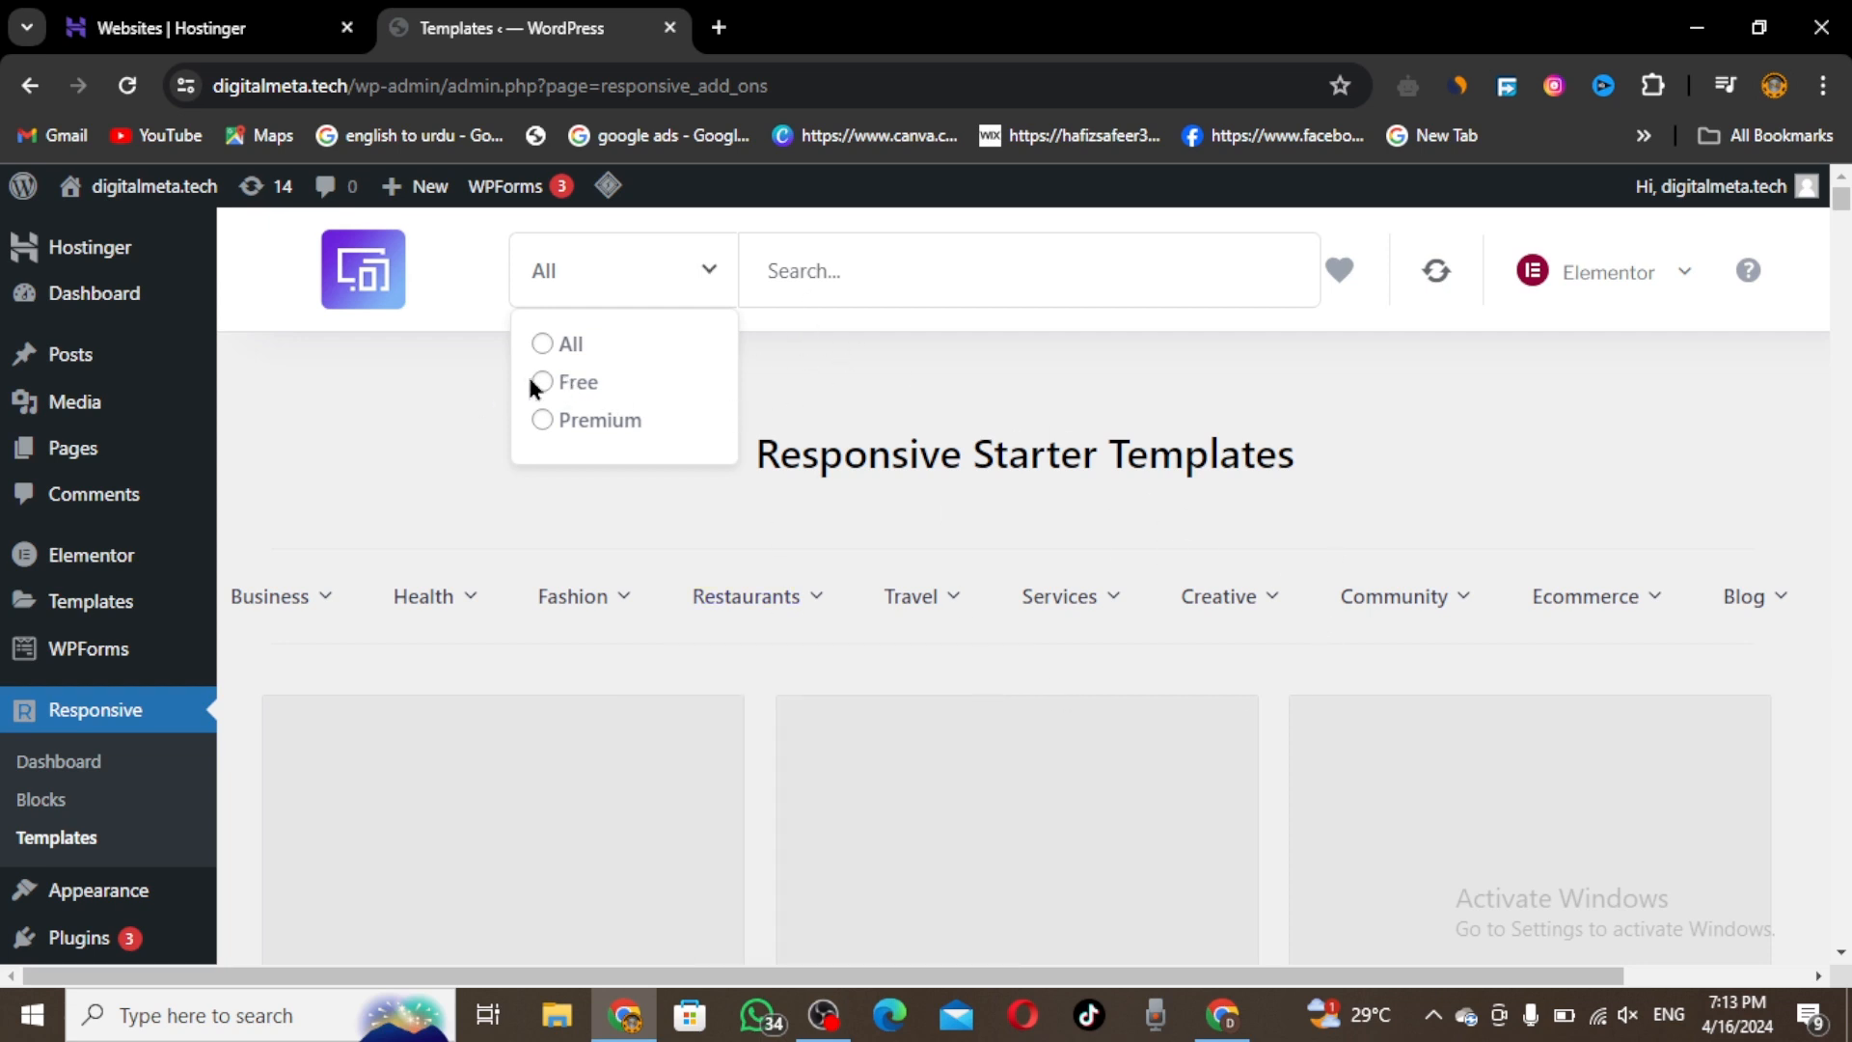
left_click(459, 384)
mouse_move(300, 607)
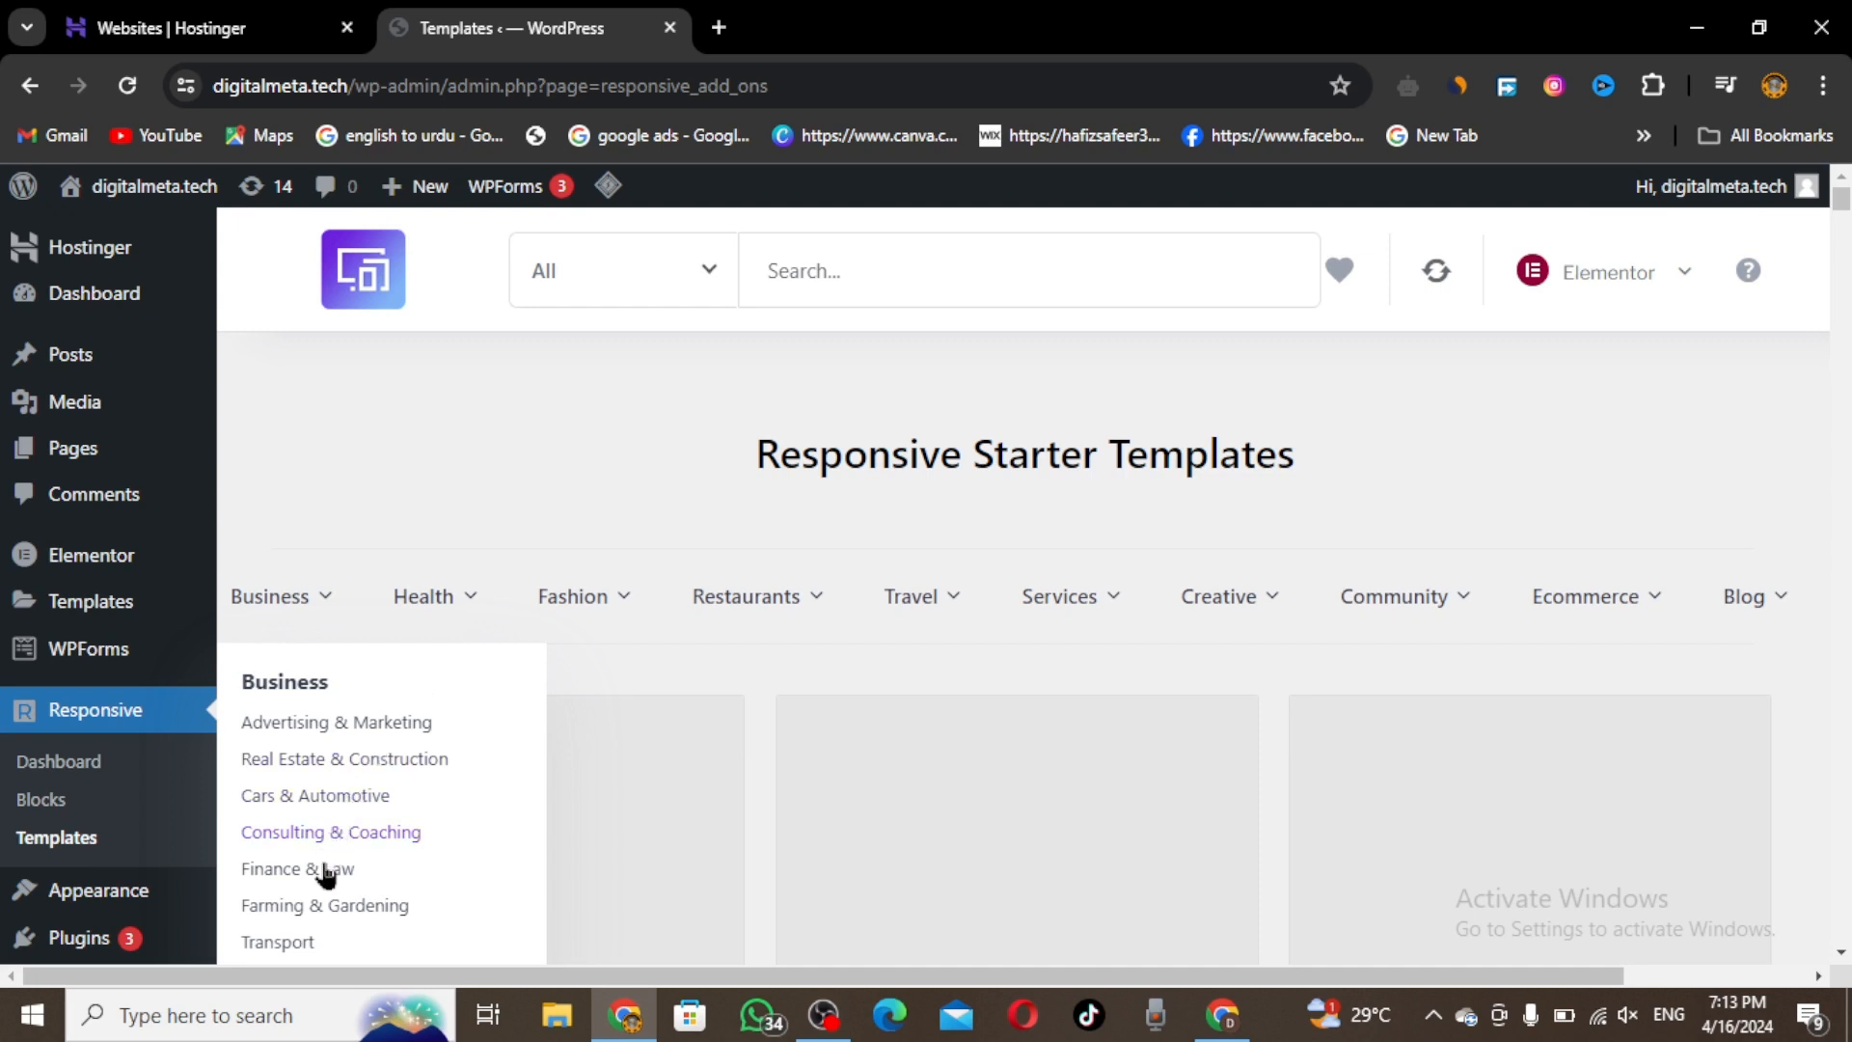
mouse_move(418, 616)
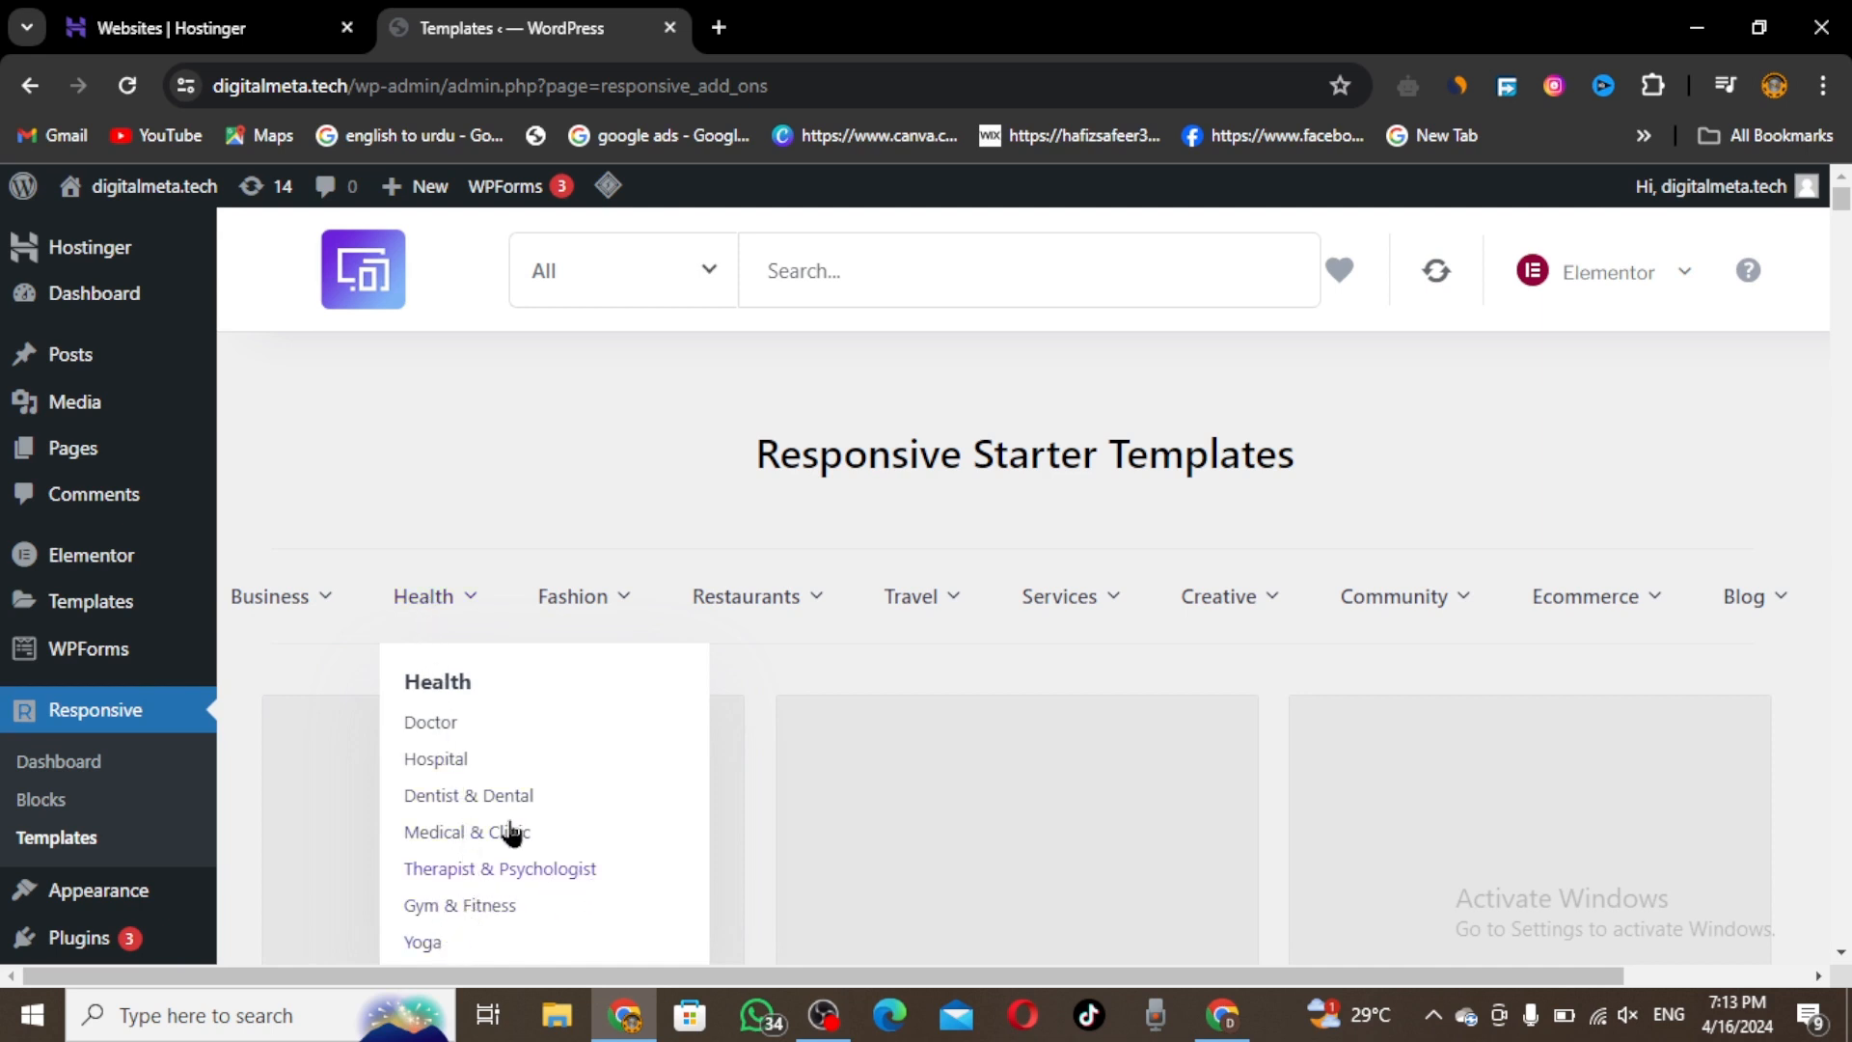
mouse_move(579, 609)
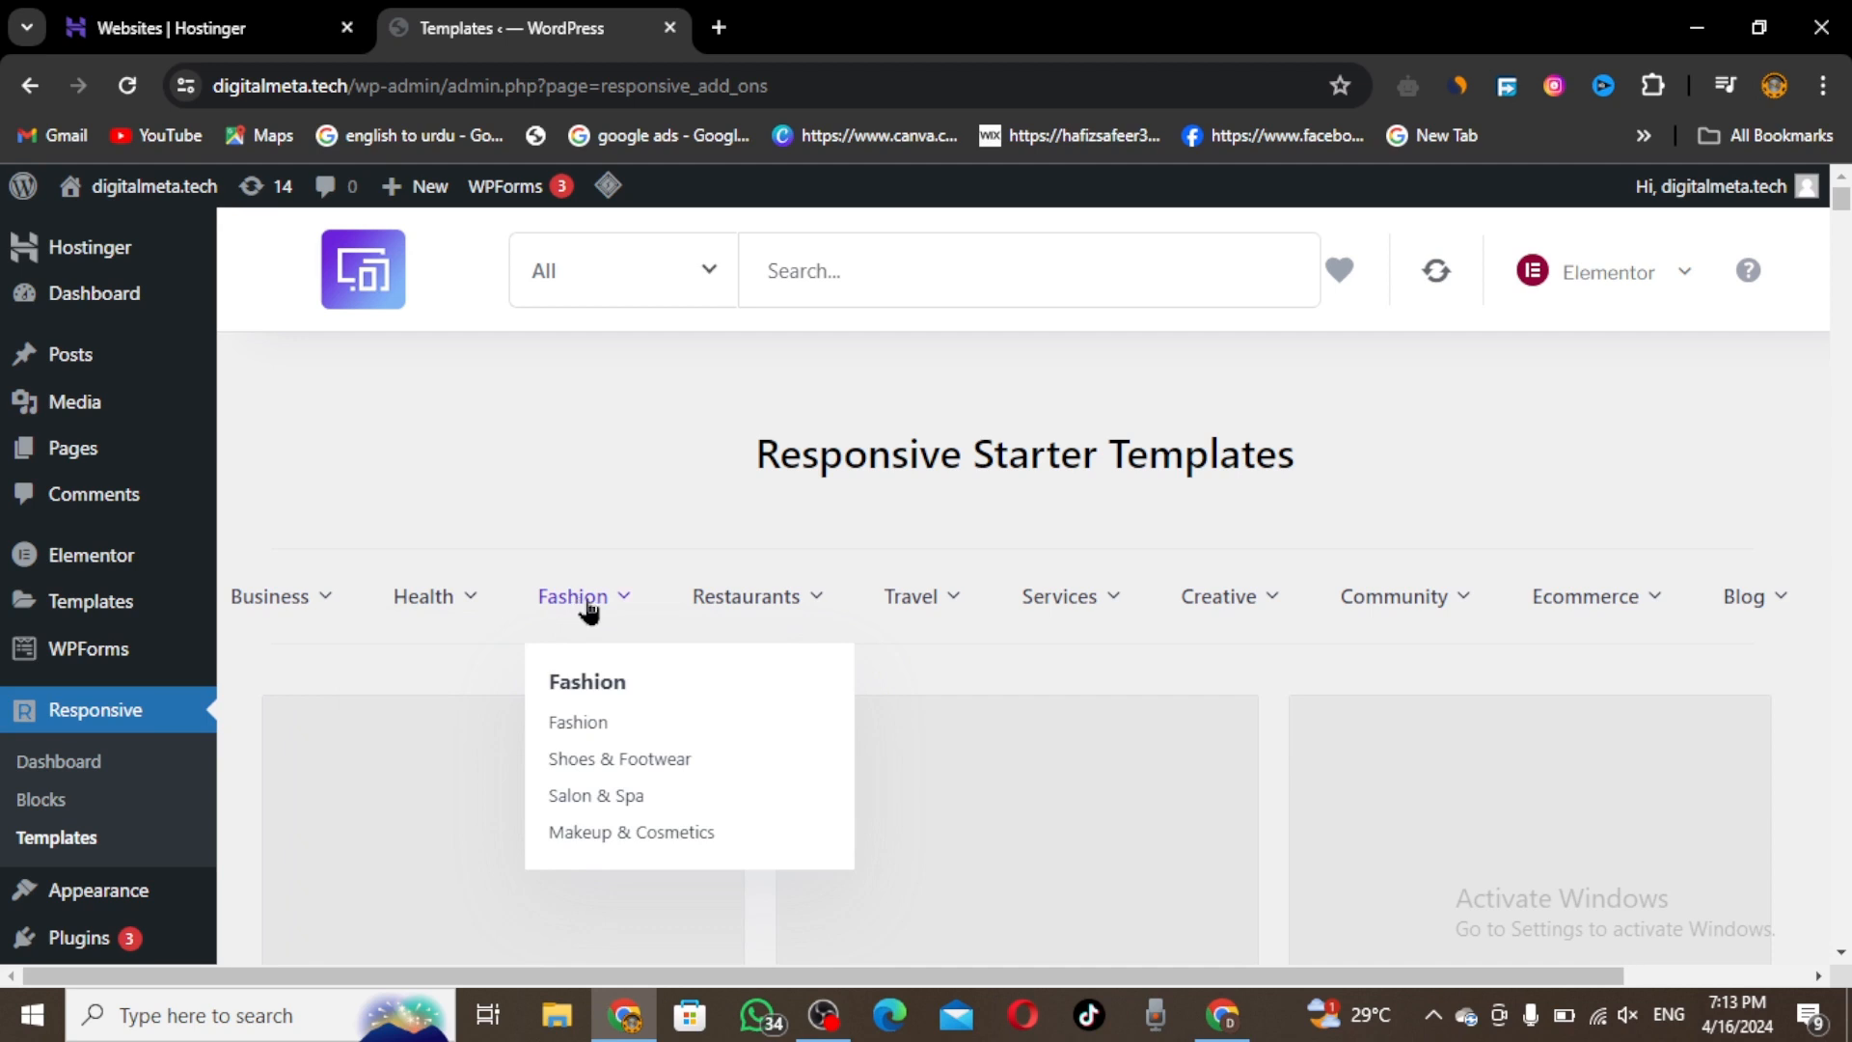
mouse_move(736, 610)
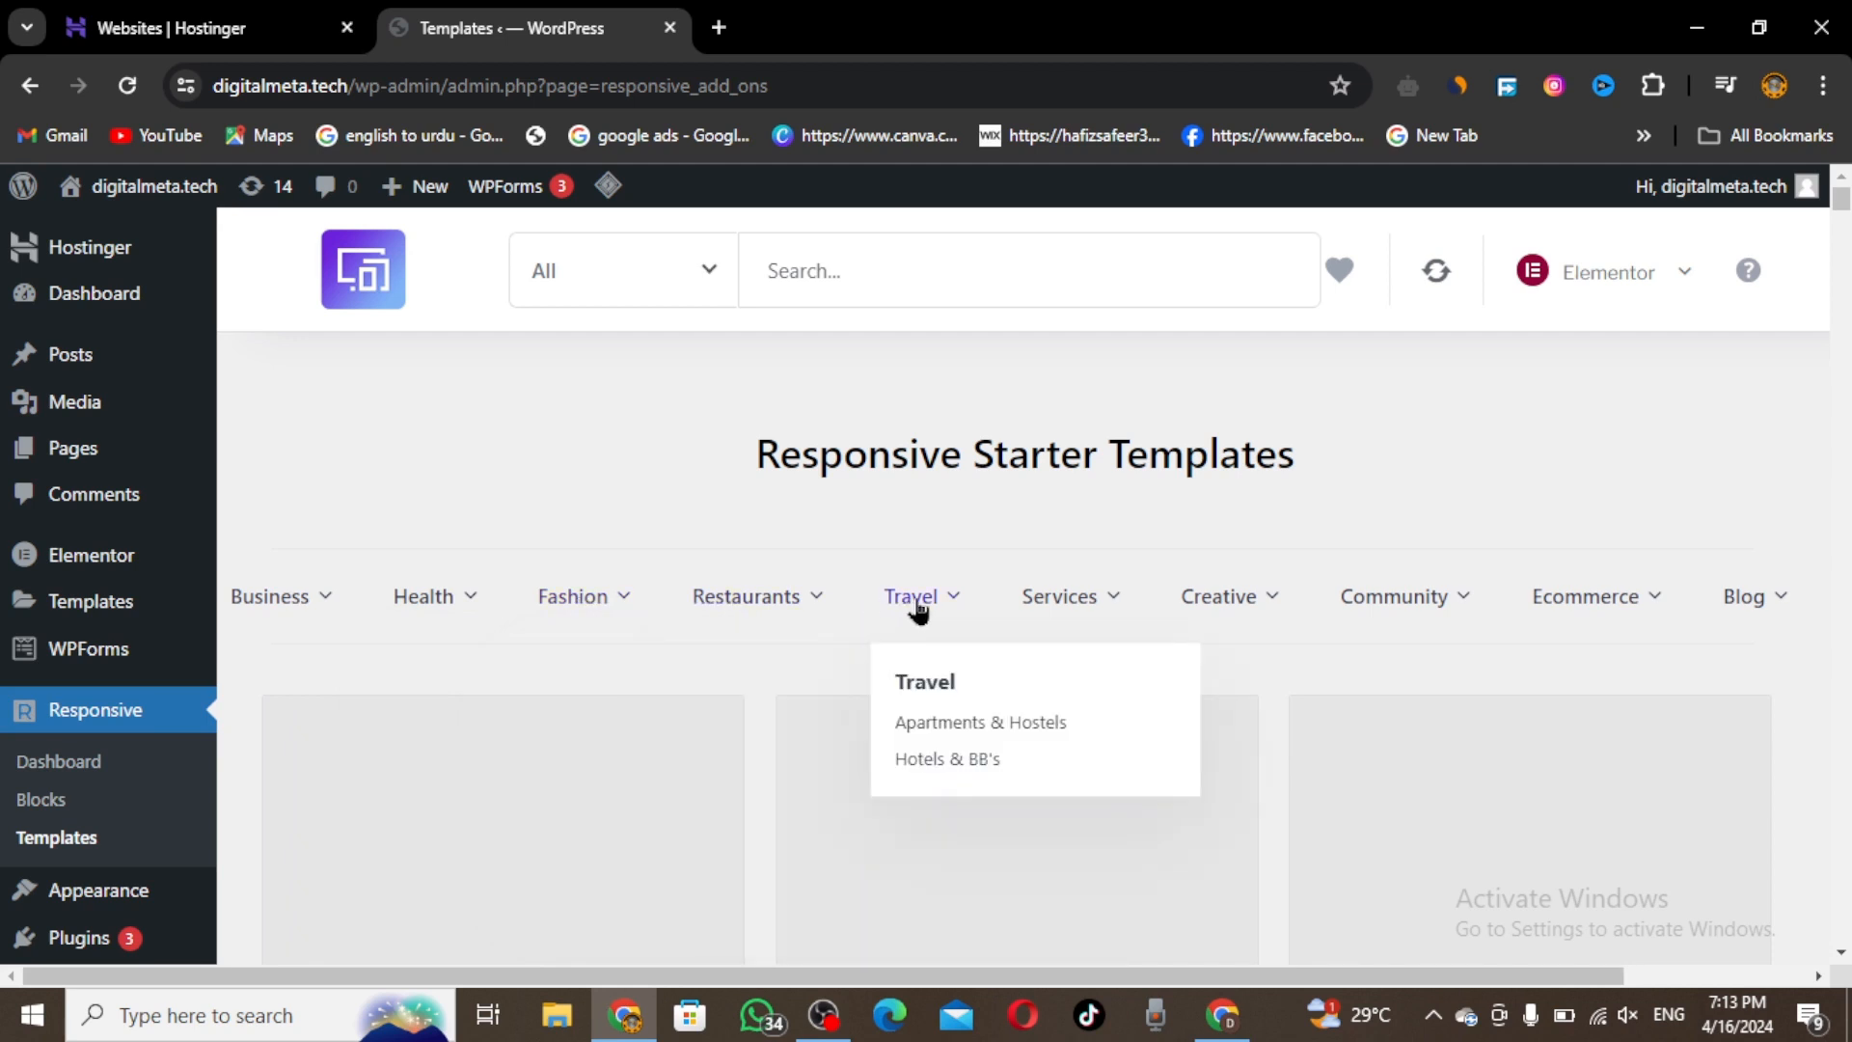
mouse_move(1063, 619)
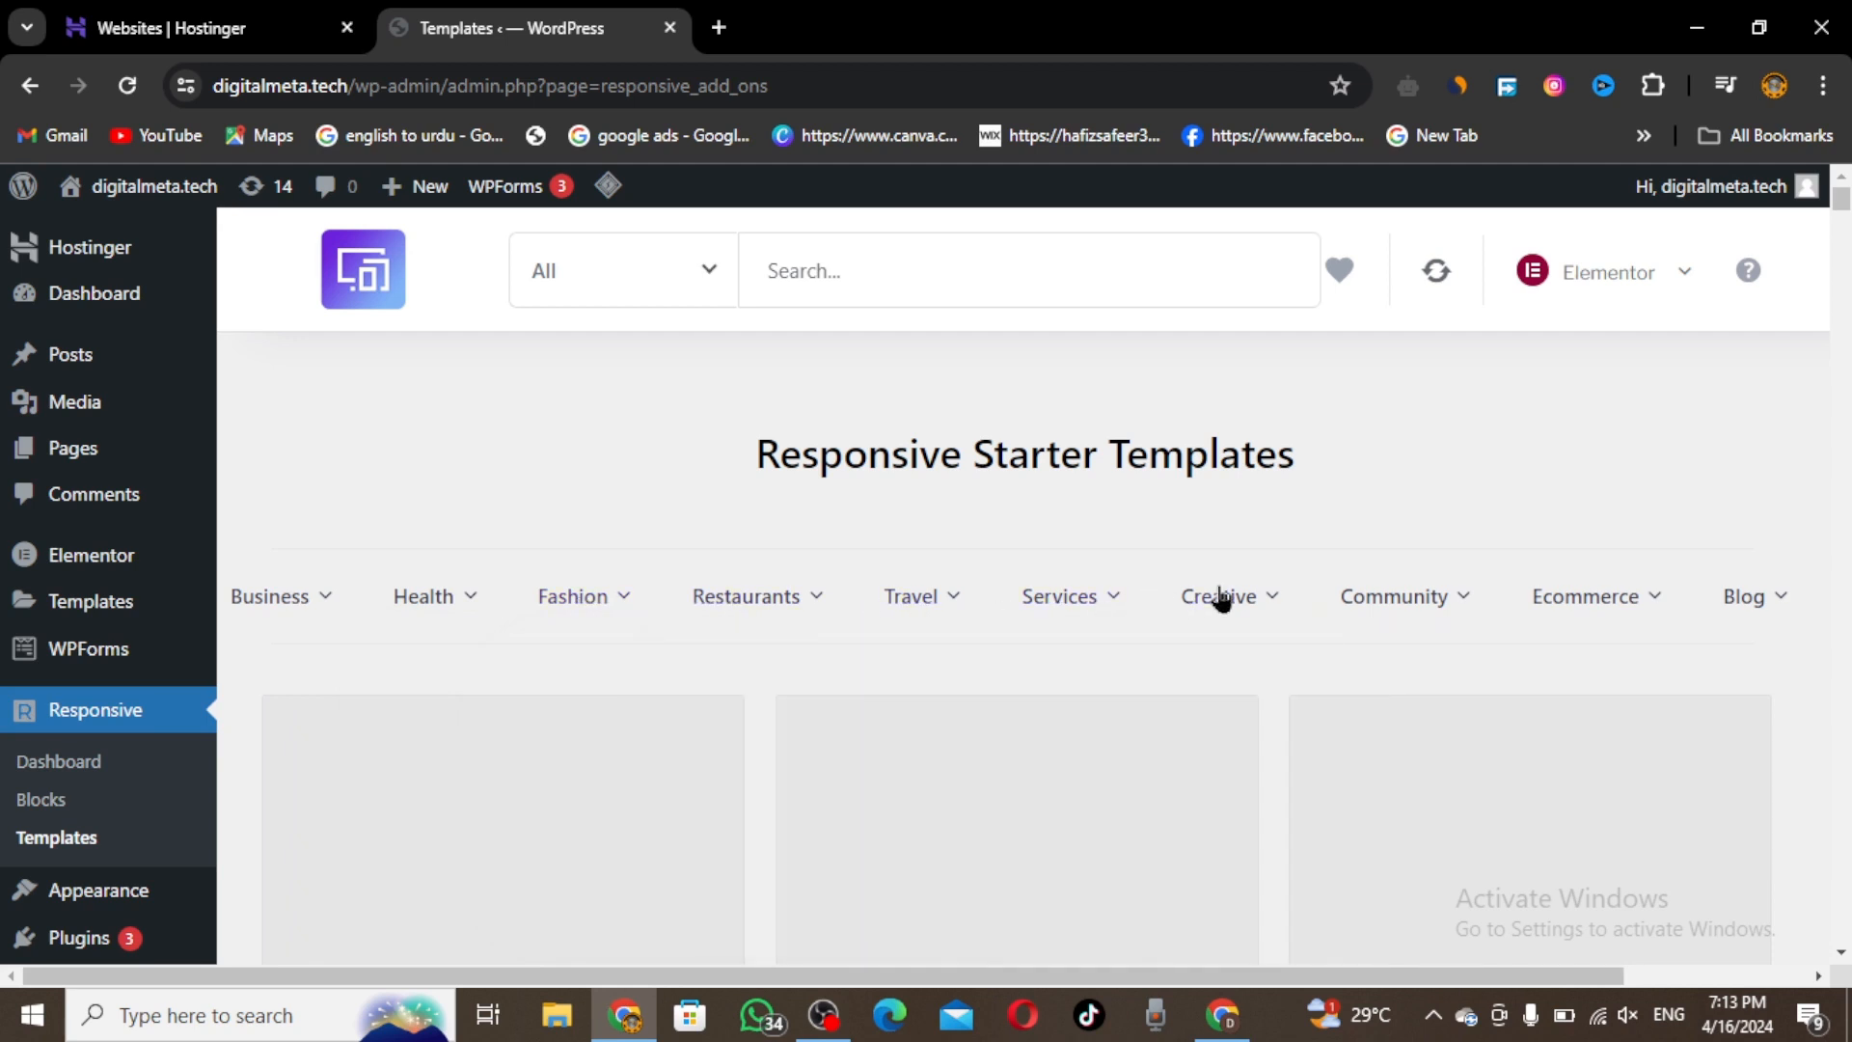
mouse_move(1227, 603)
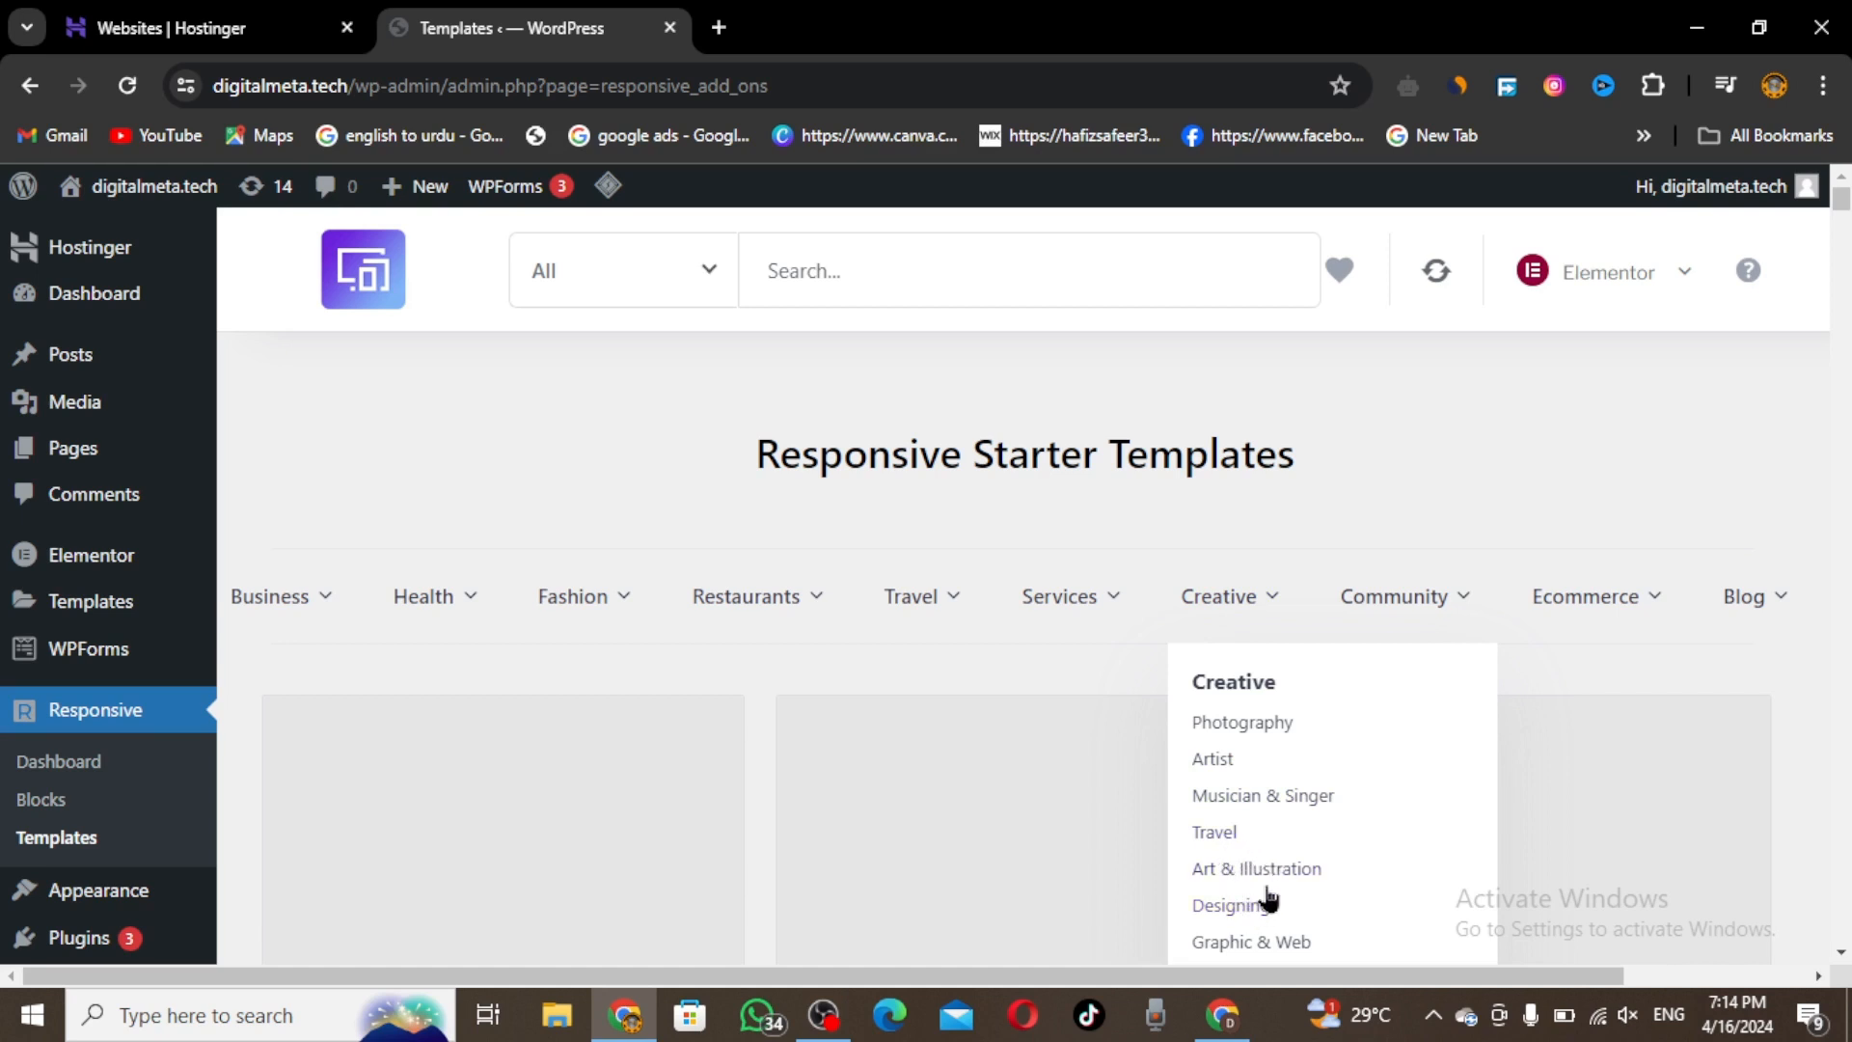
mouse_move(1407, 622)
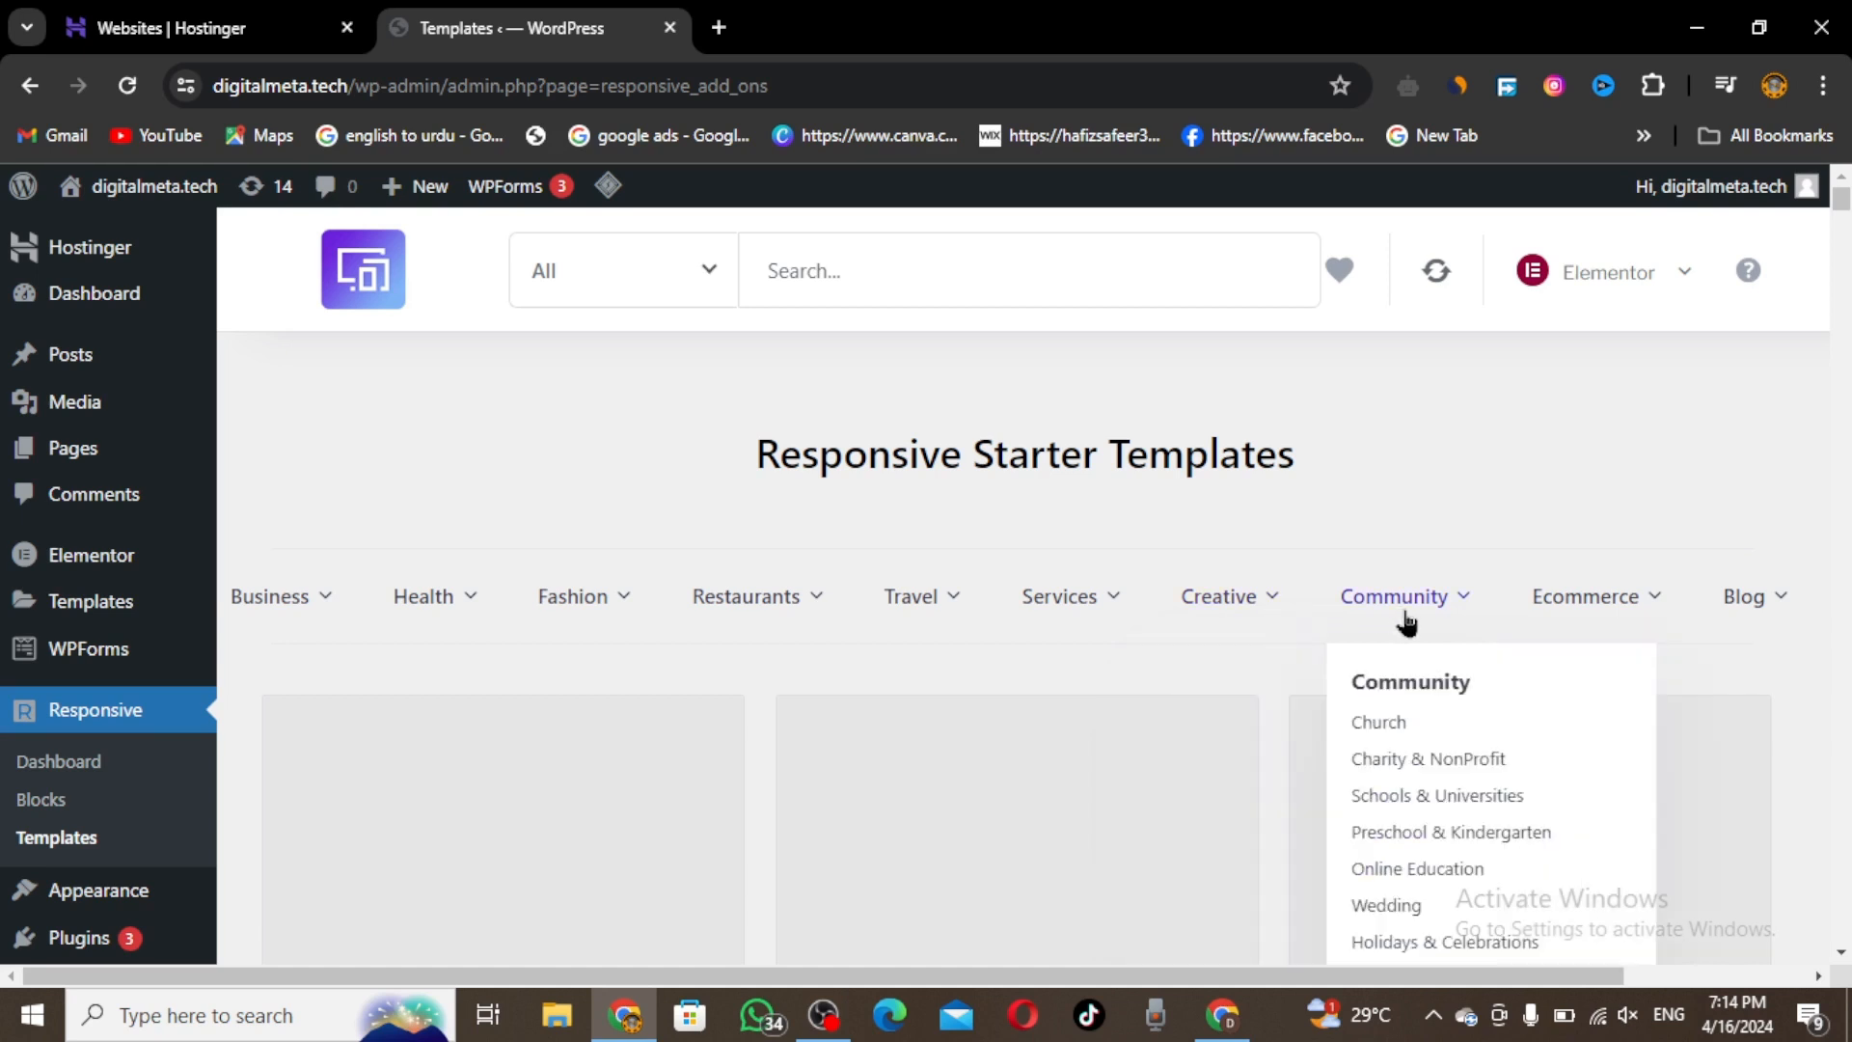
mouse_move(1571, 599)
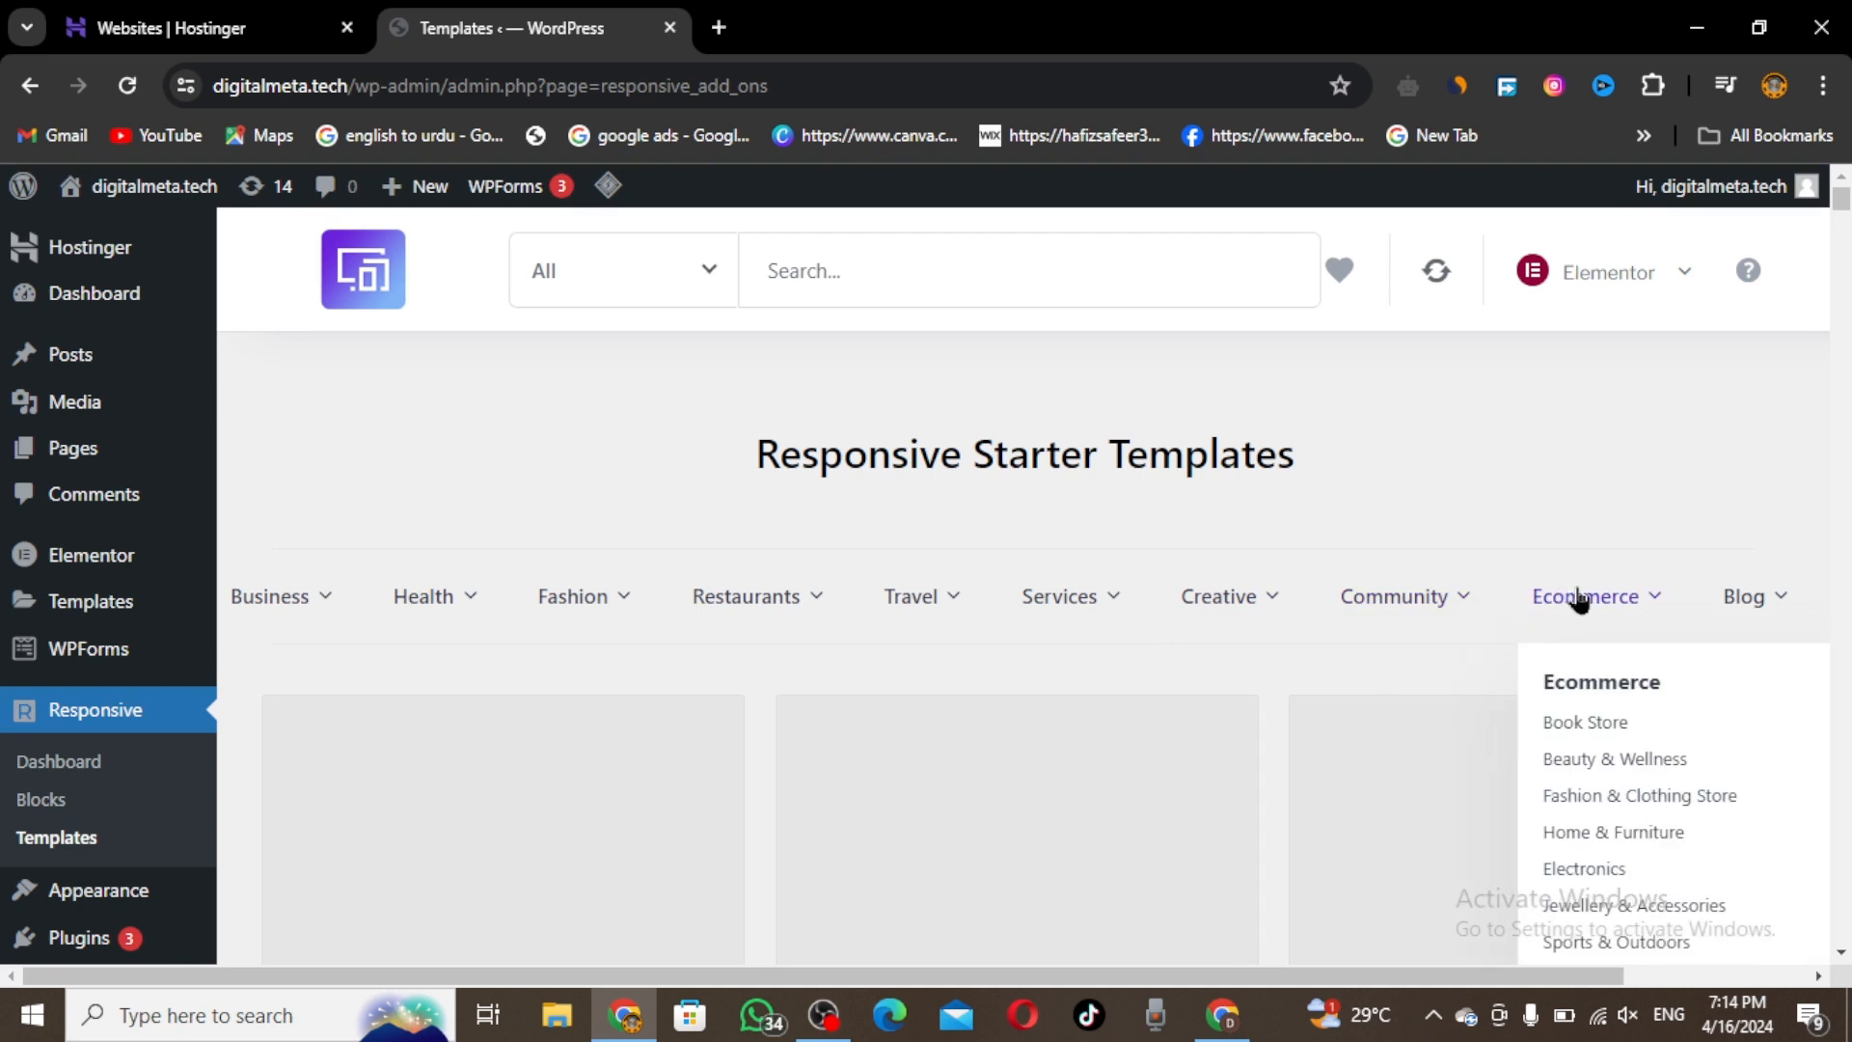
mouse_move(1755, 602)
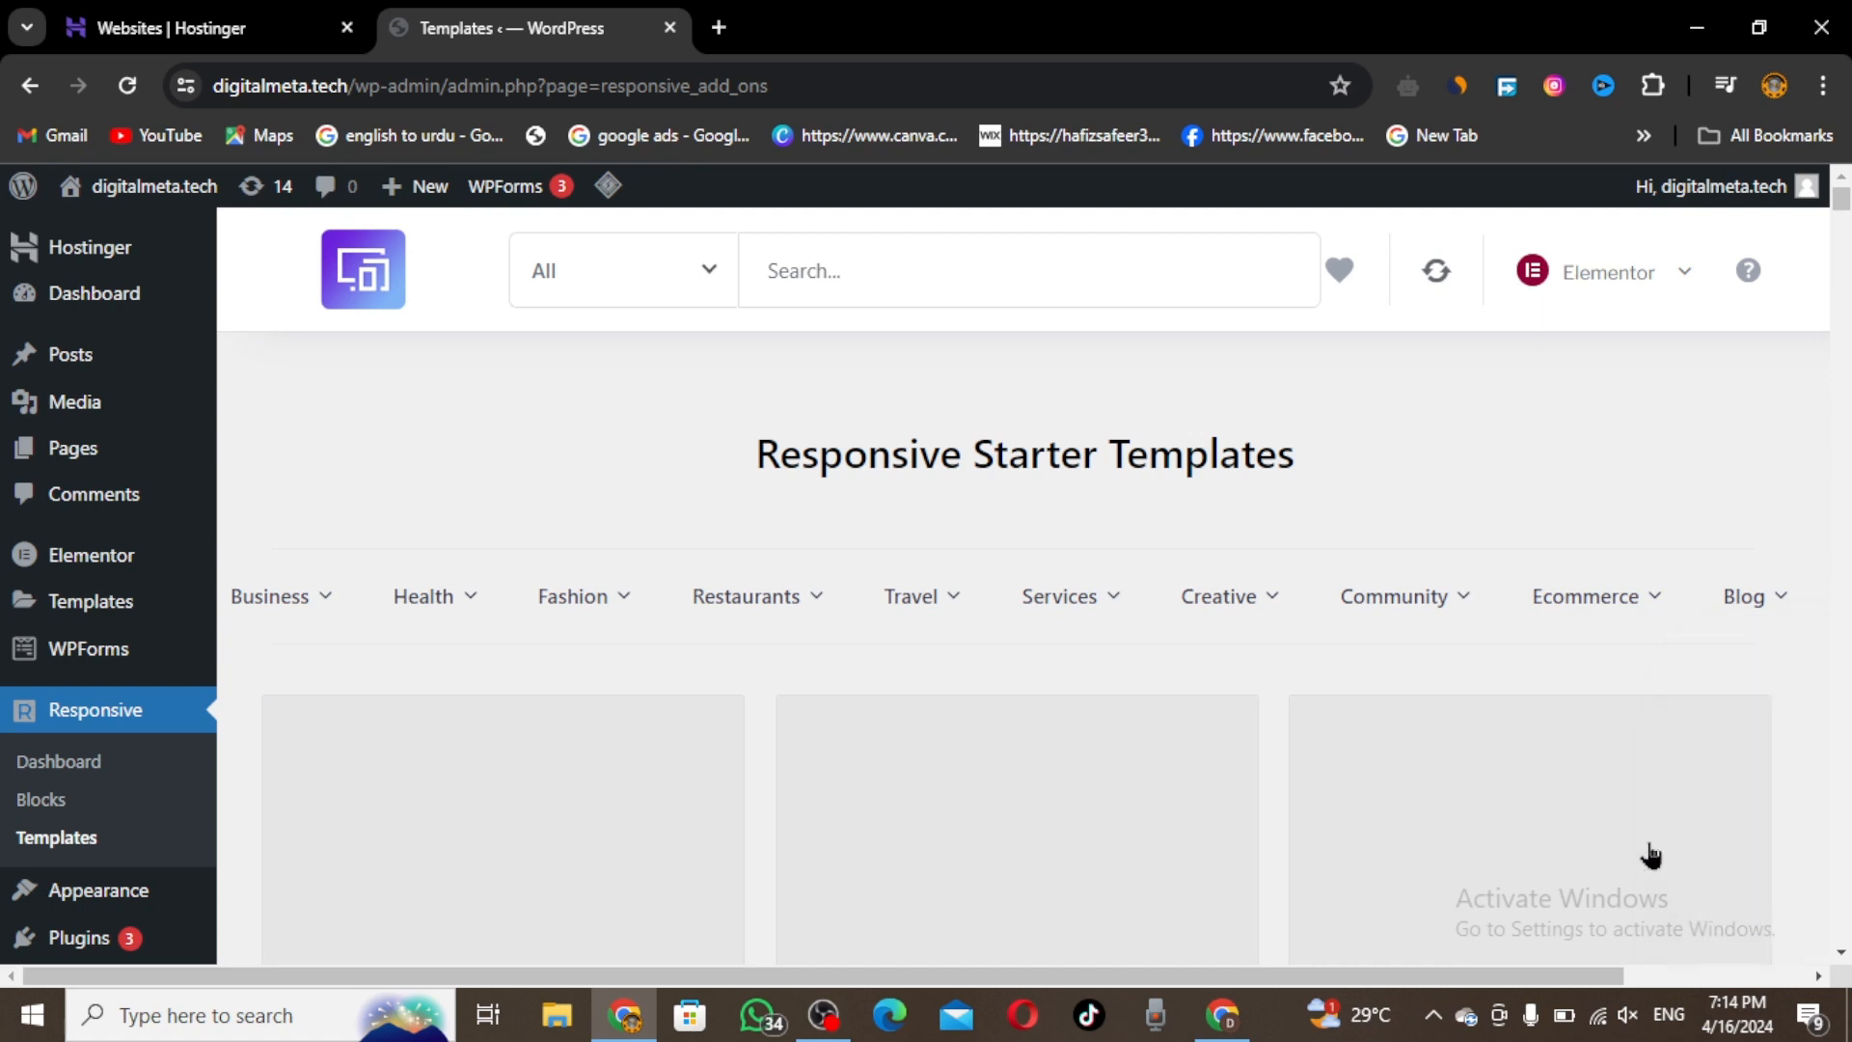
Filter the starter templates to Creative Photography and review the site import options of the free Photography Studio template.
mouse_move(1232, 670)
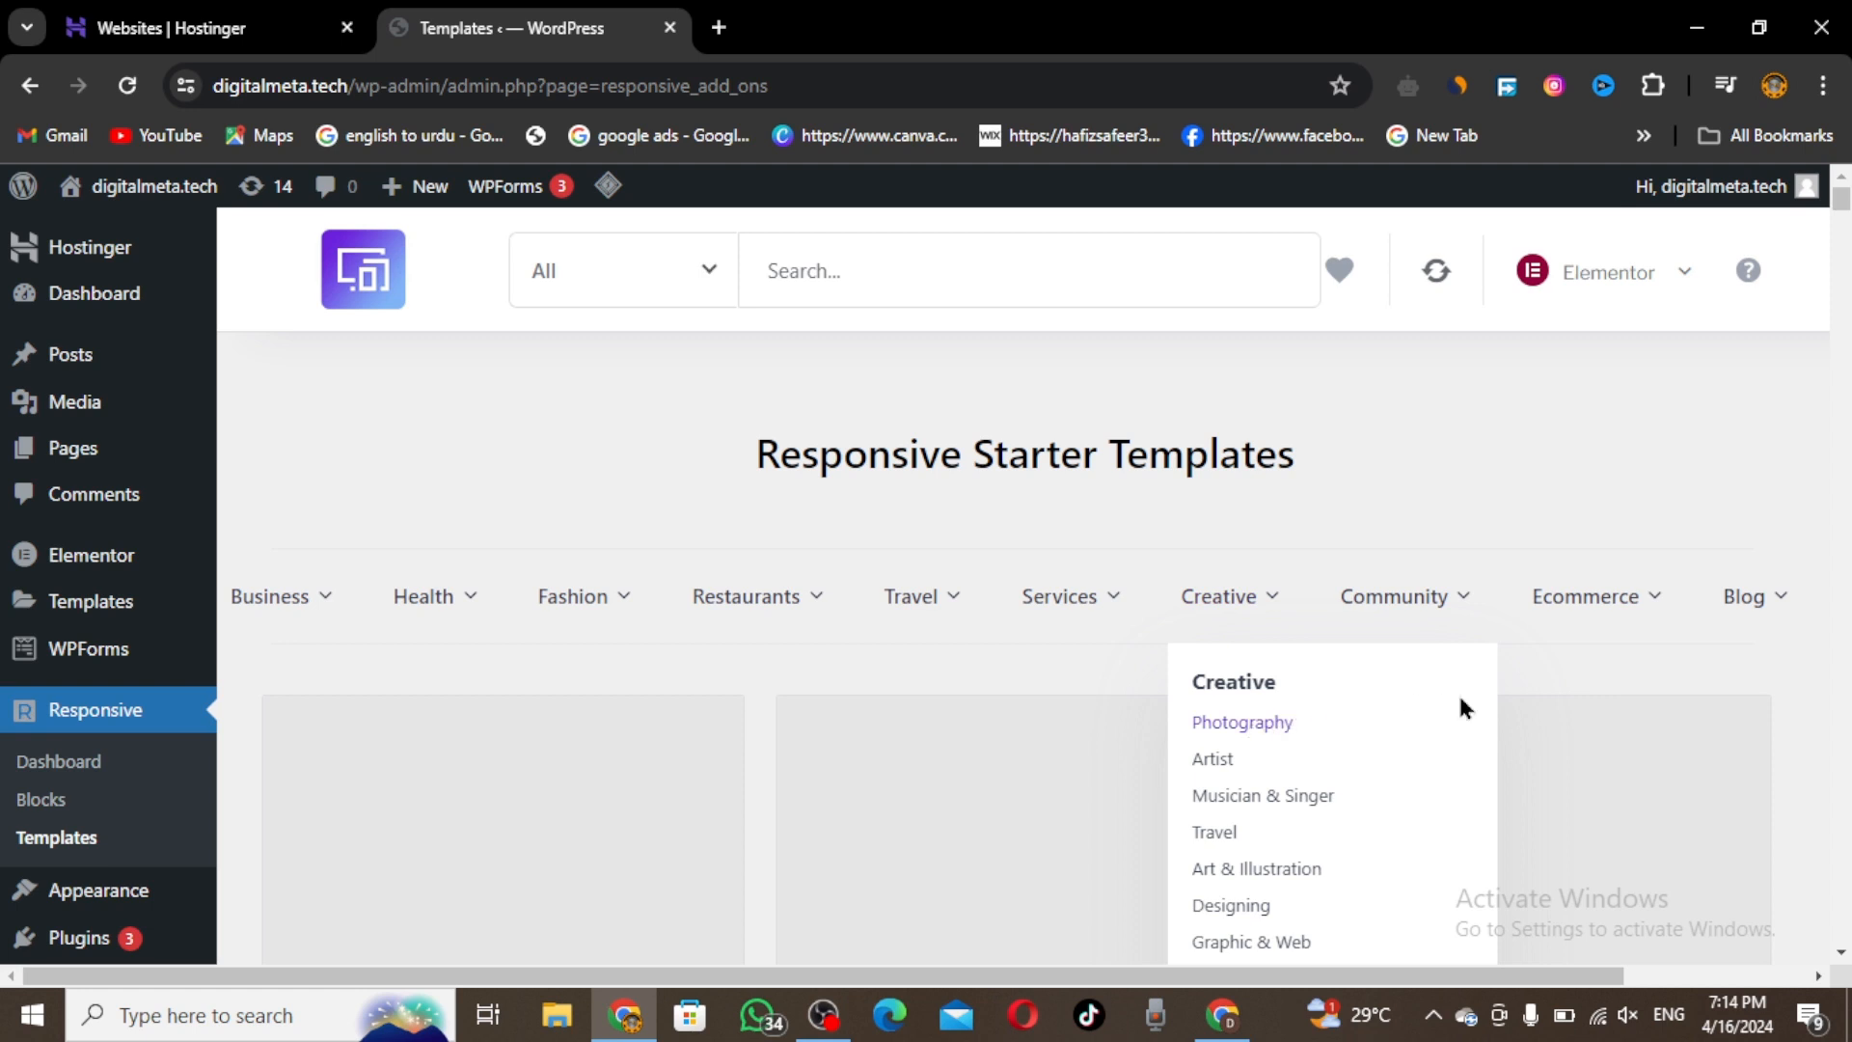
scroll(1835, 381, "down", 1)
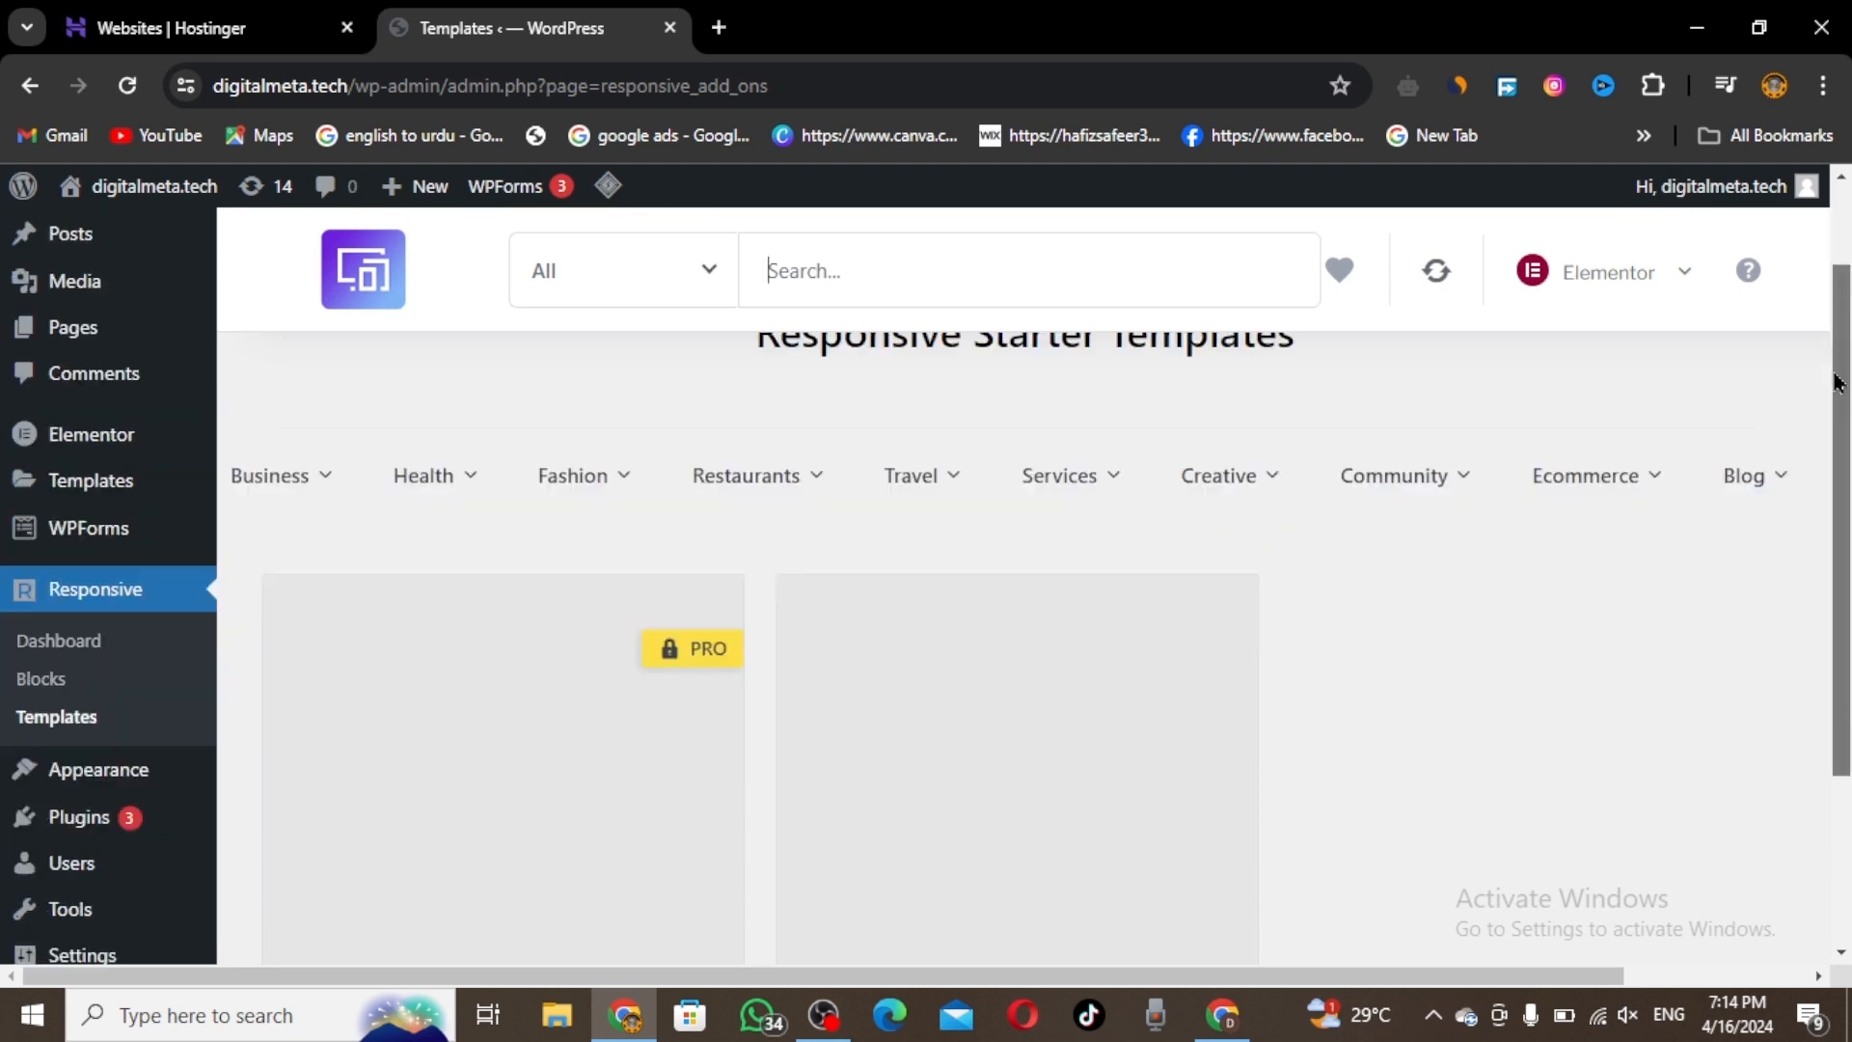
scroll(1836, 381, "down", 2)
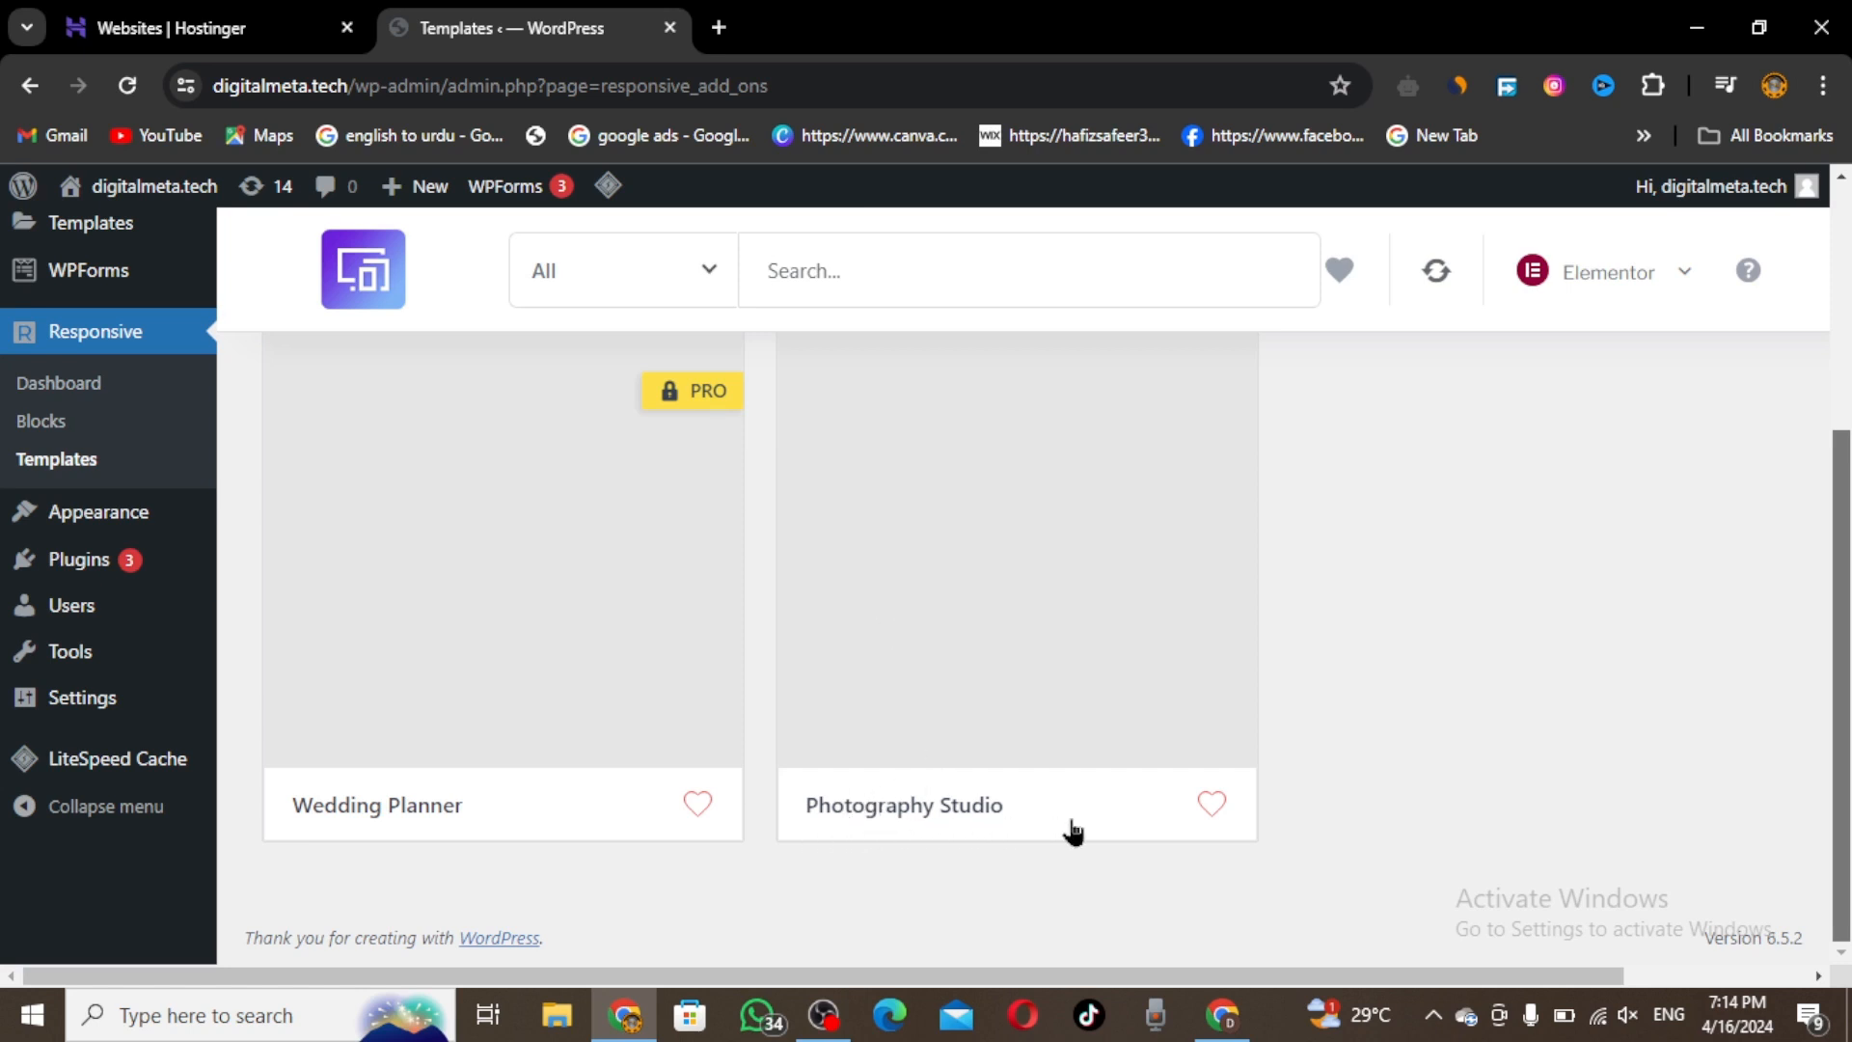
left_click(1032, 518)
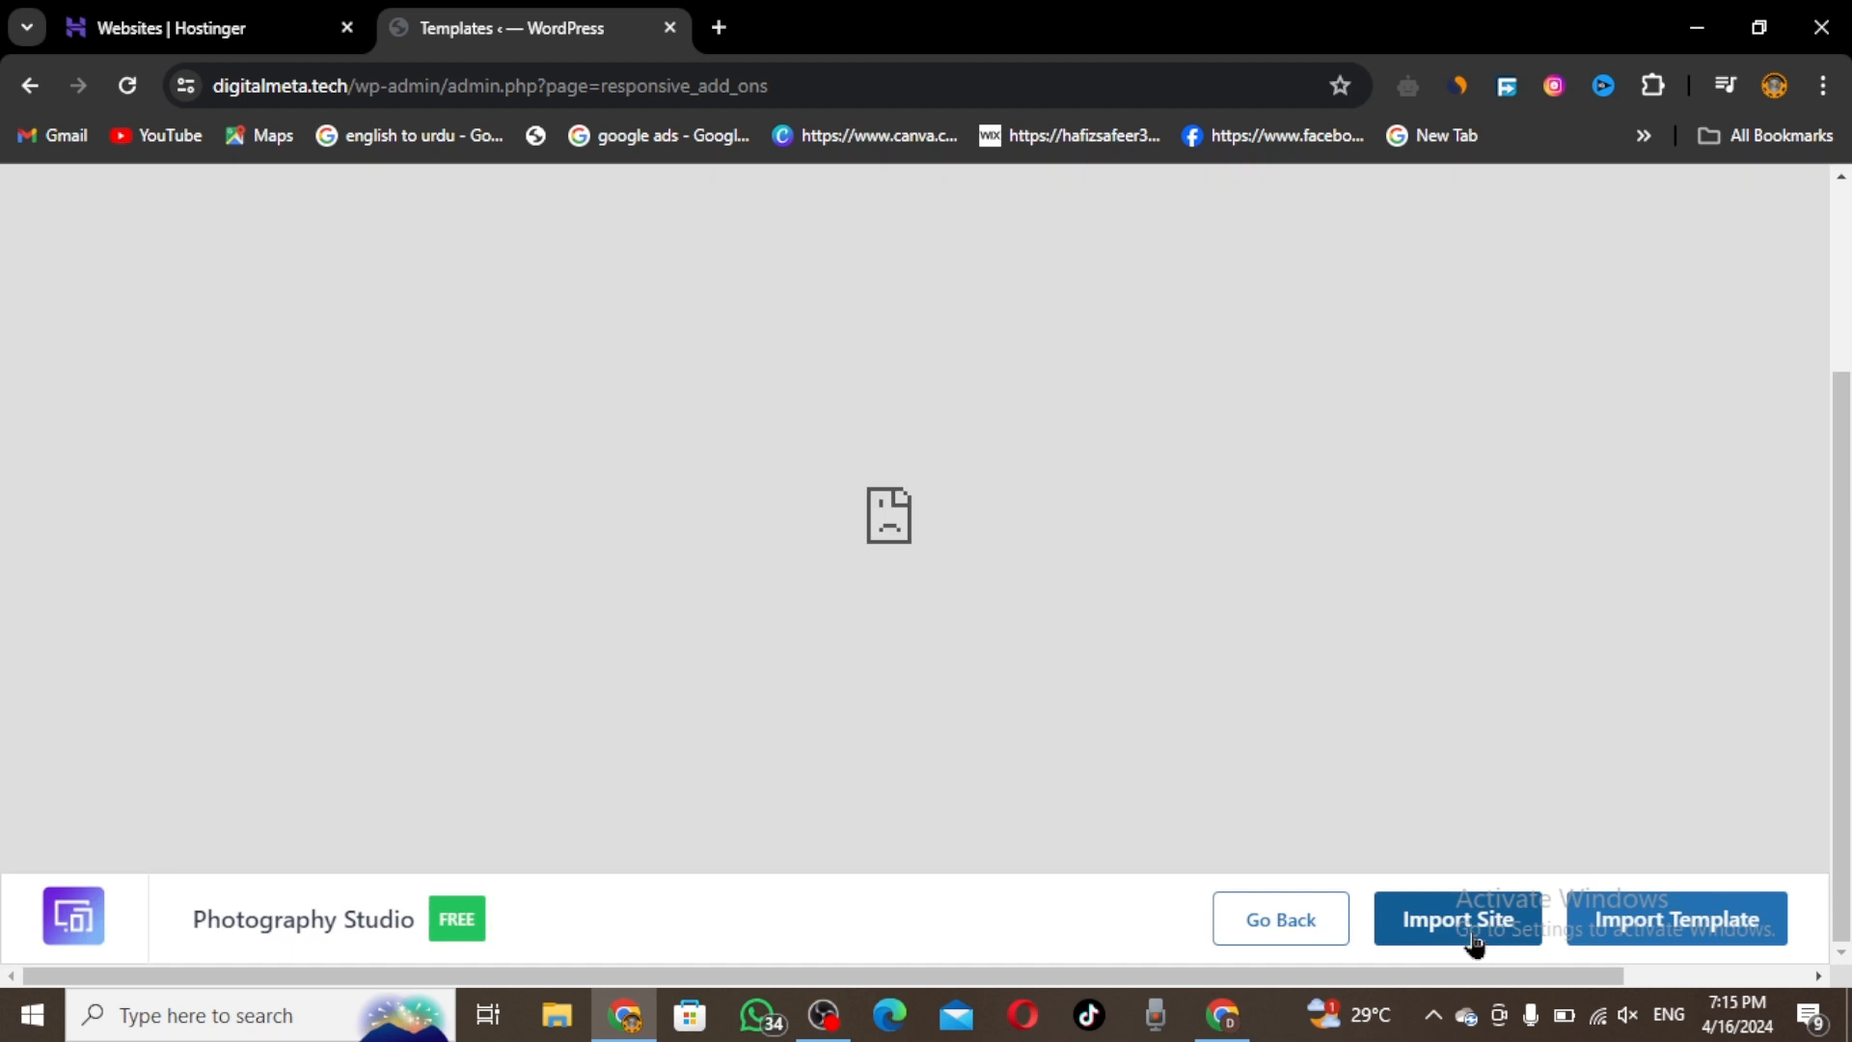
left_click(1473, 942)
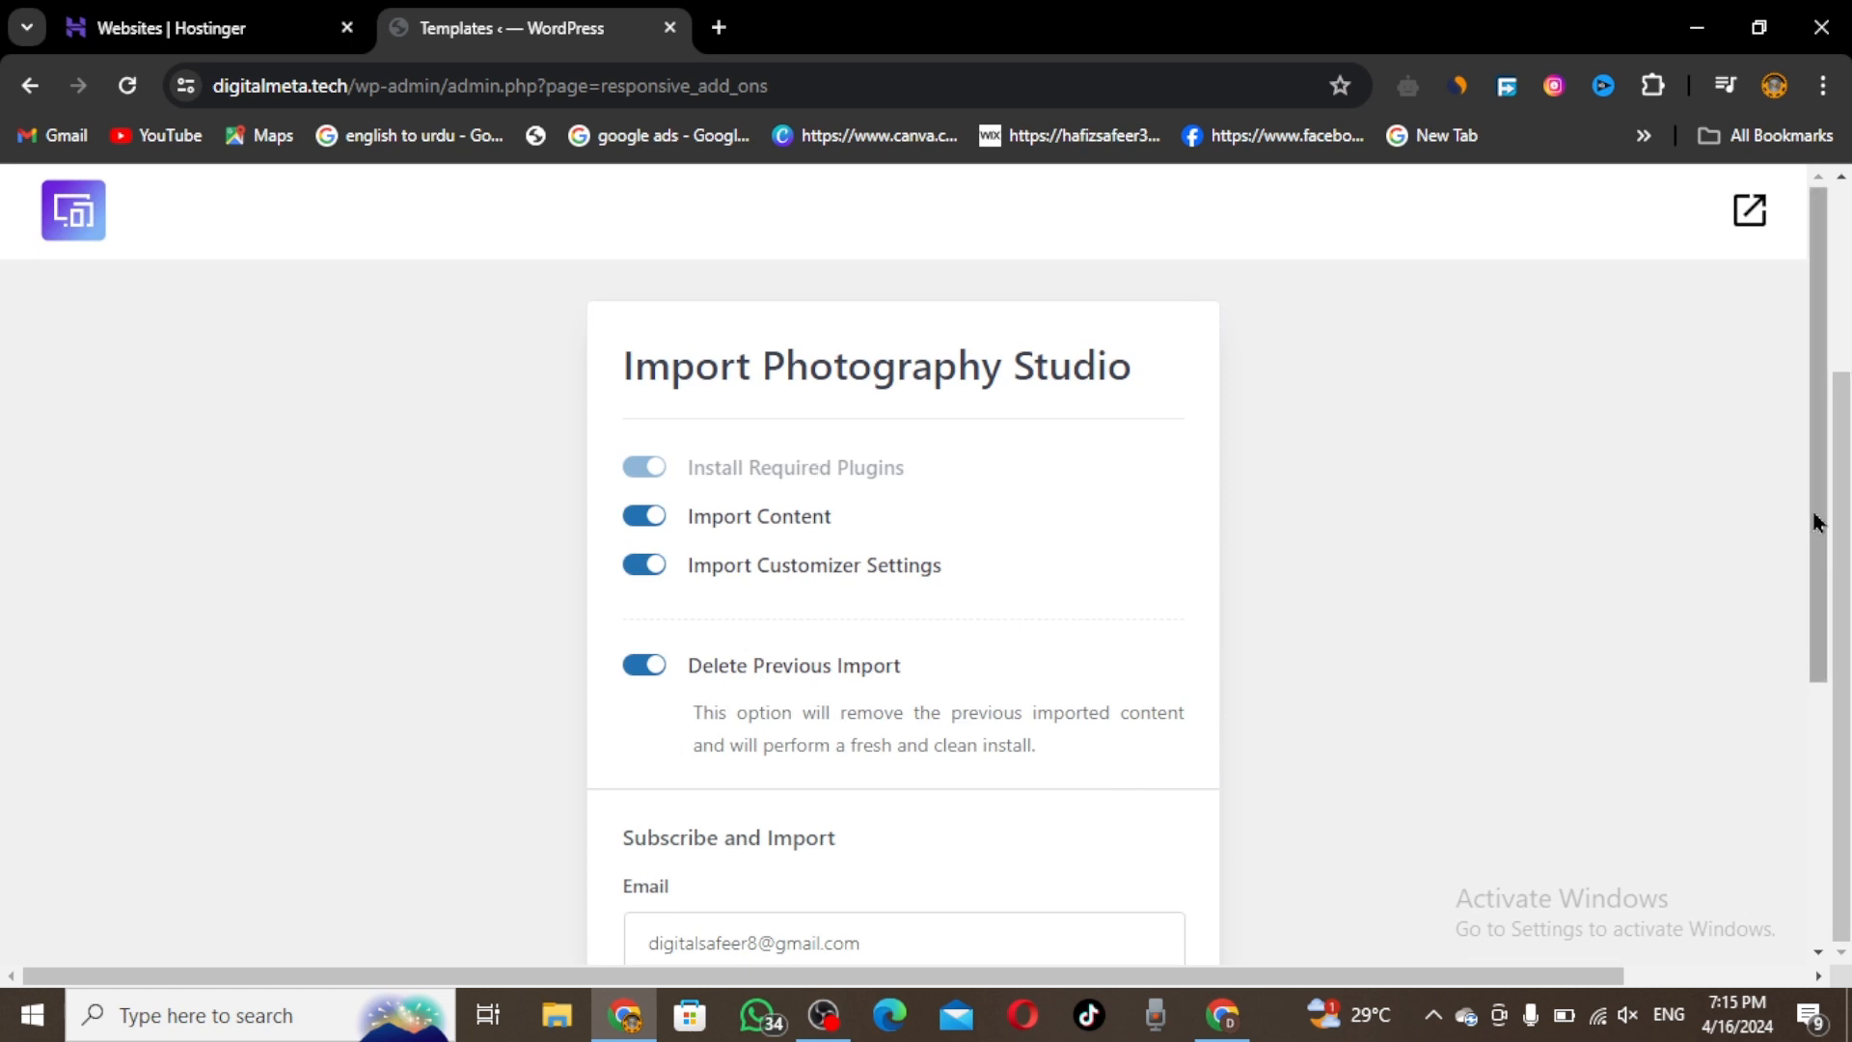
scroll(1811, 578, "down", 5)
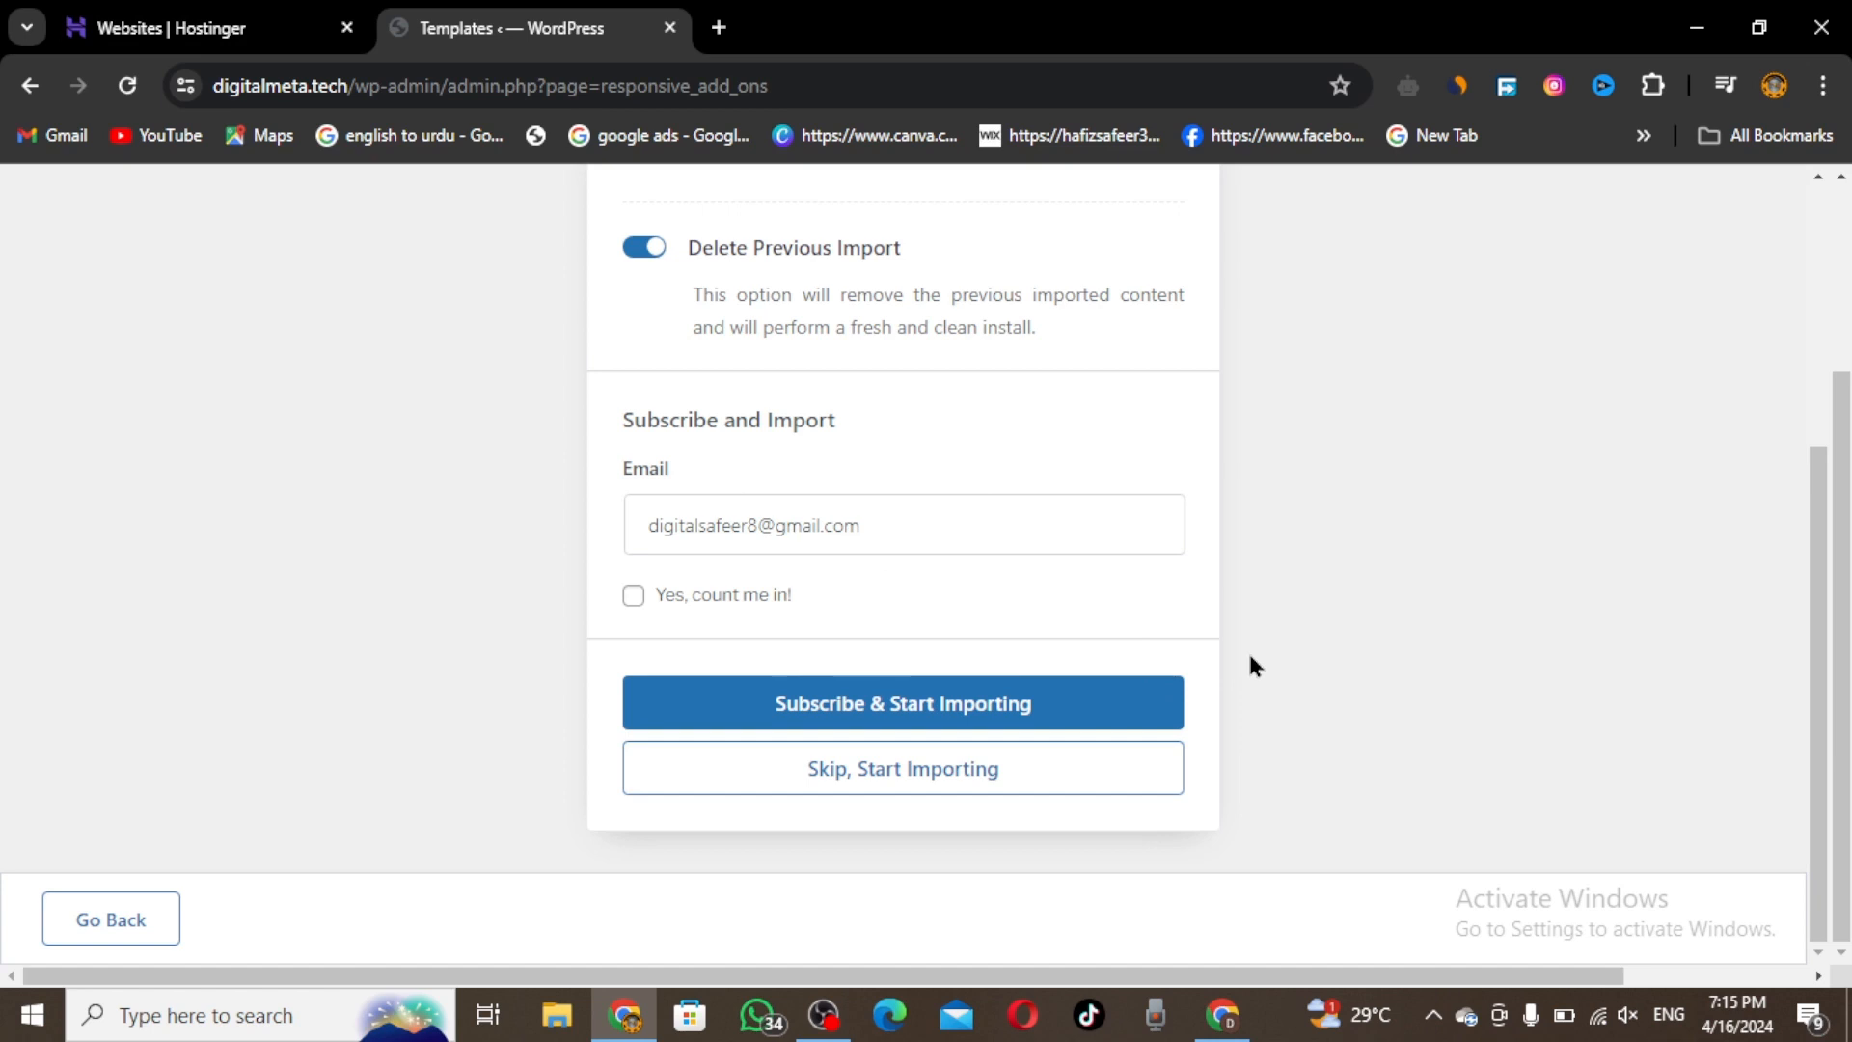
Leave the Photography Studio import page without importing and return to the WordPress dashboard.
left_click(197, 27)
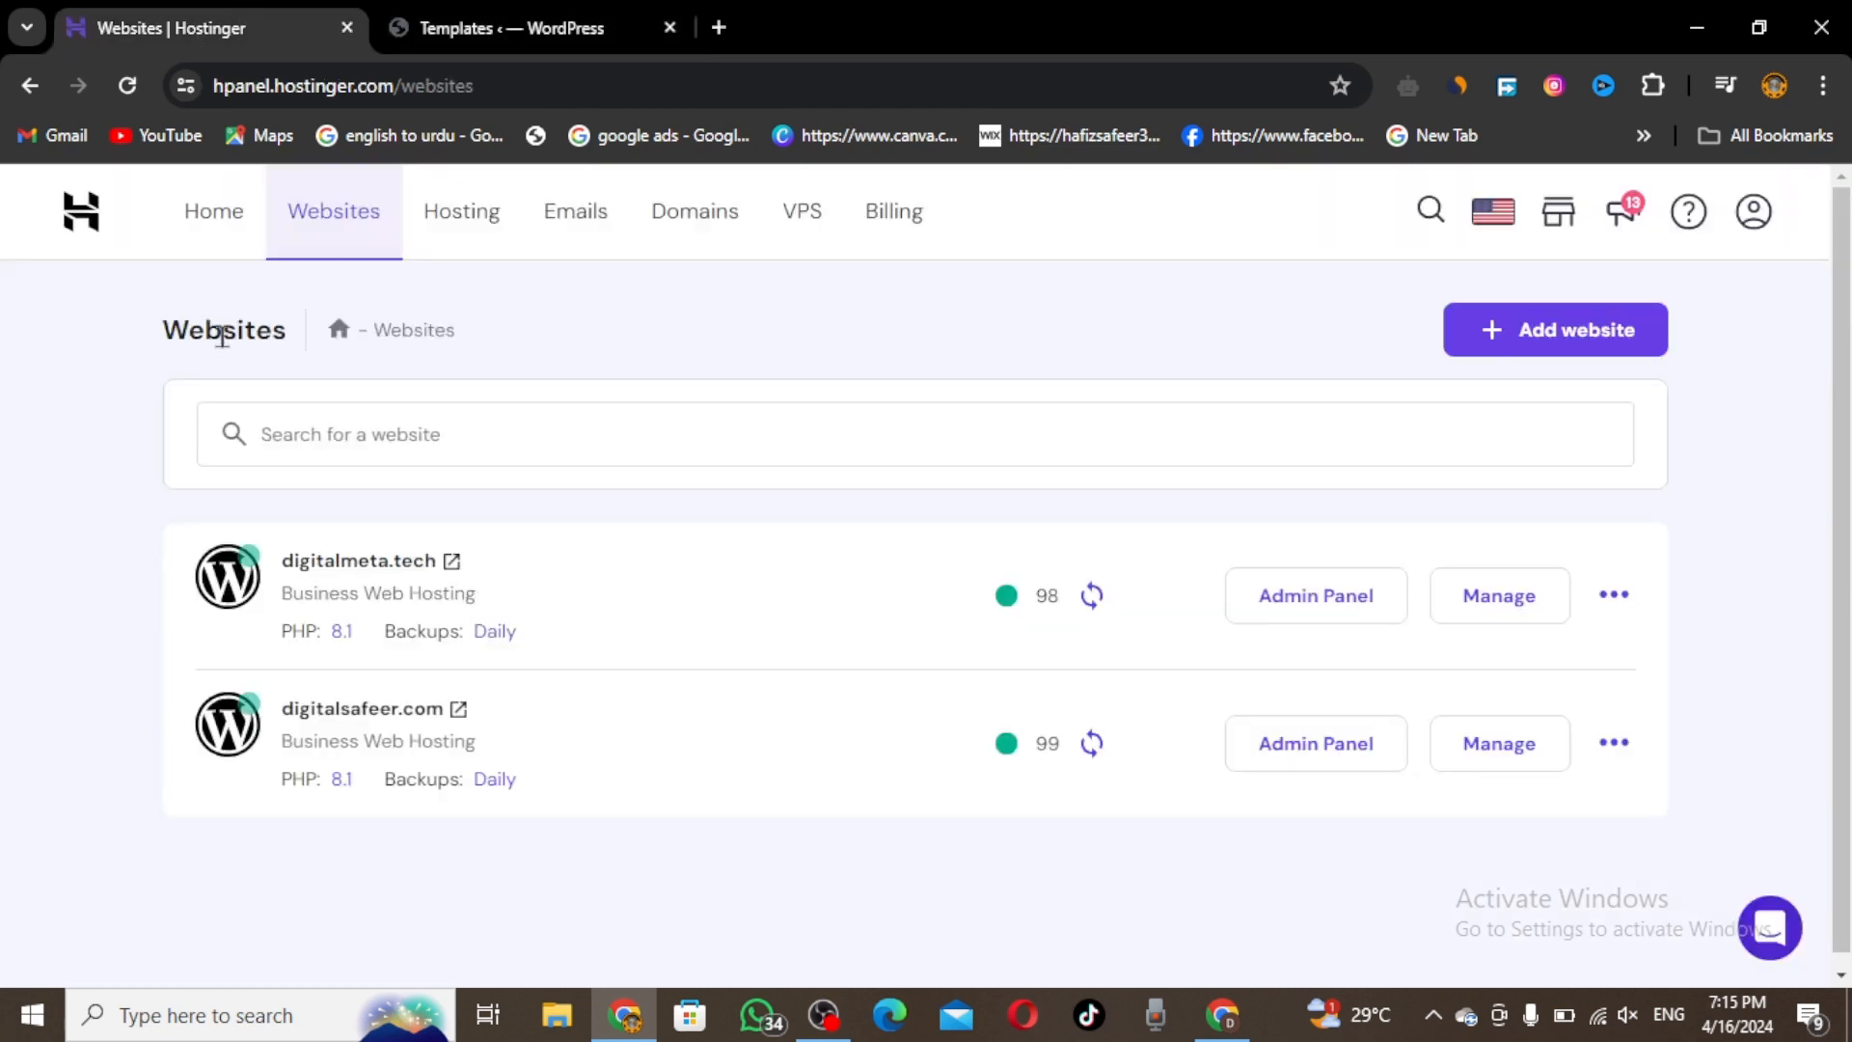
left_click(421, 14)
left_click(21, 92)
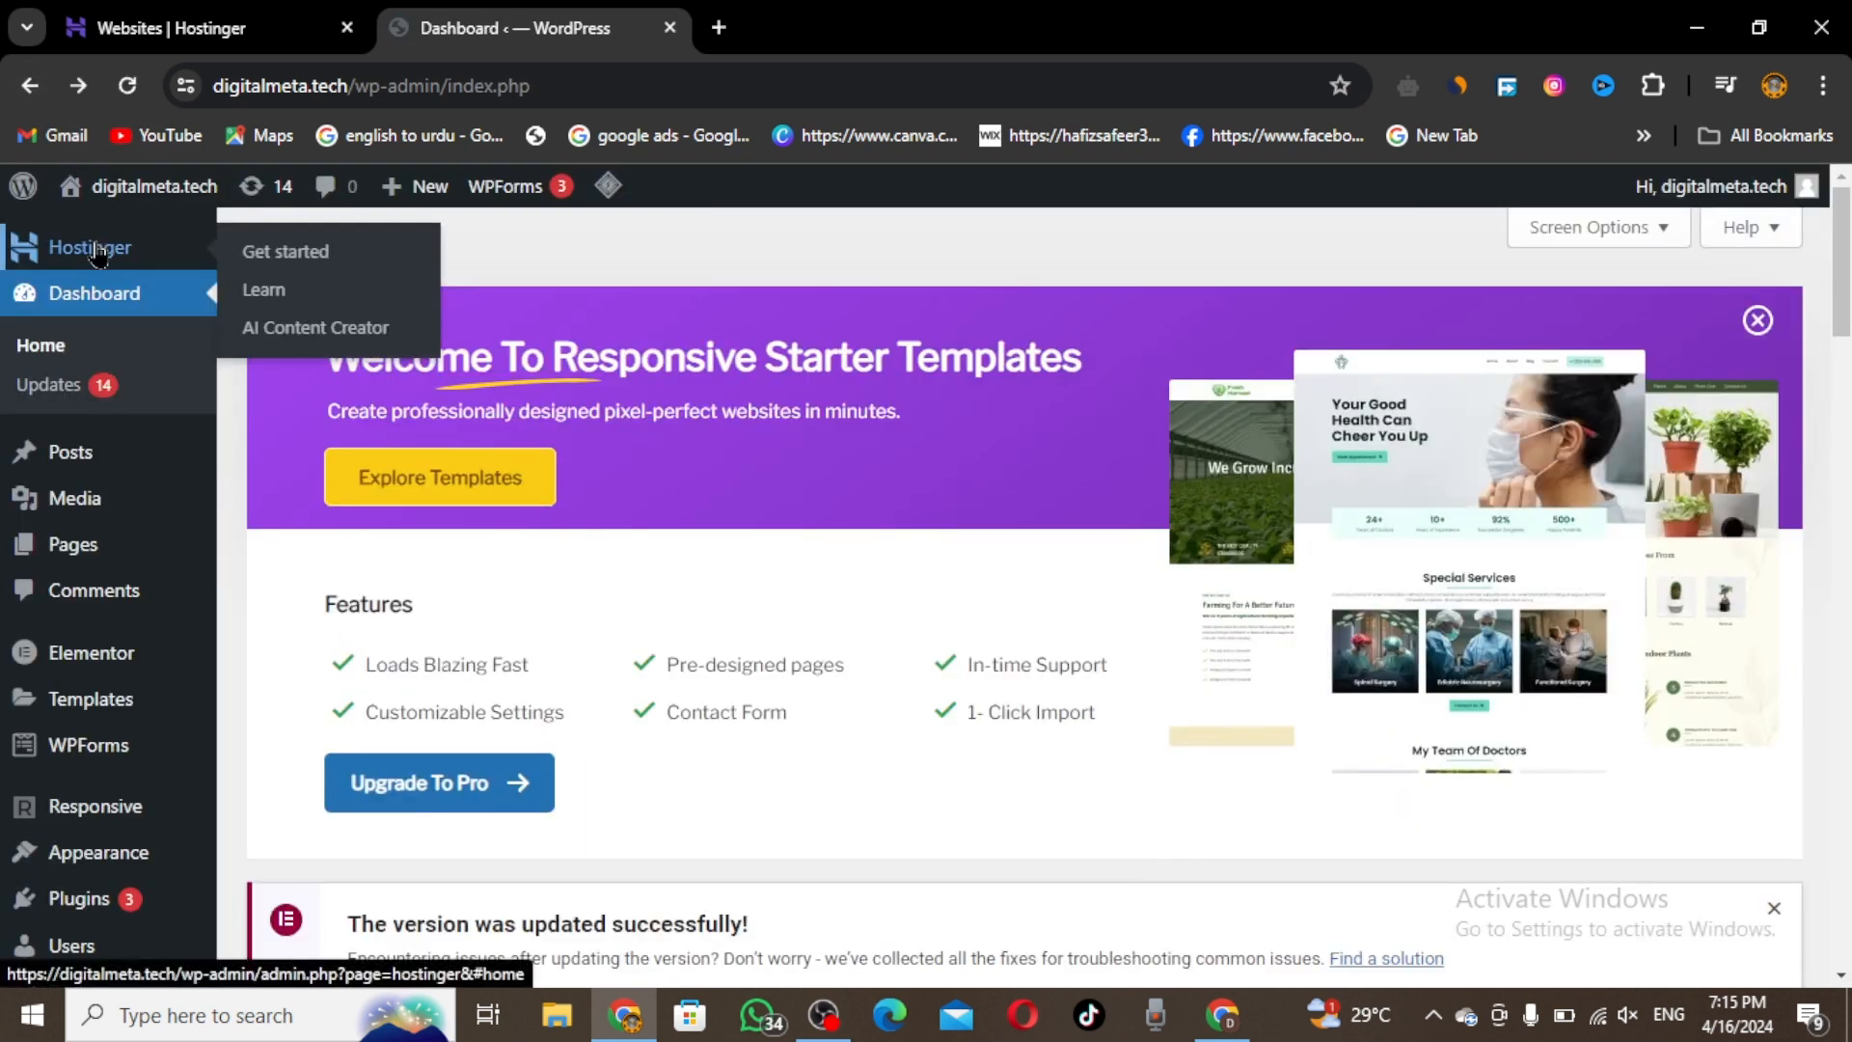
Open the live digitalmeta.tech site in a new browser tab and switch to it.
mouse_move(97, 191)
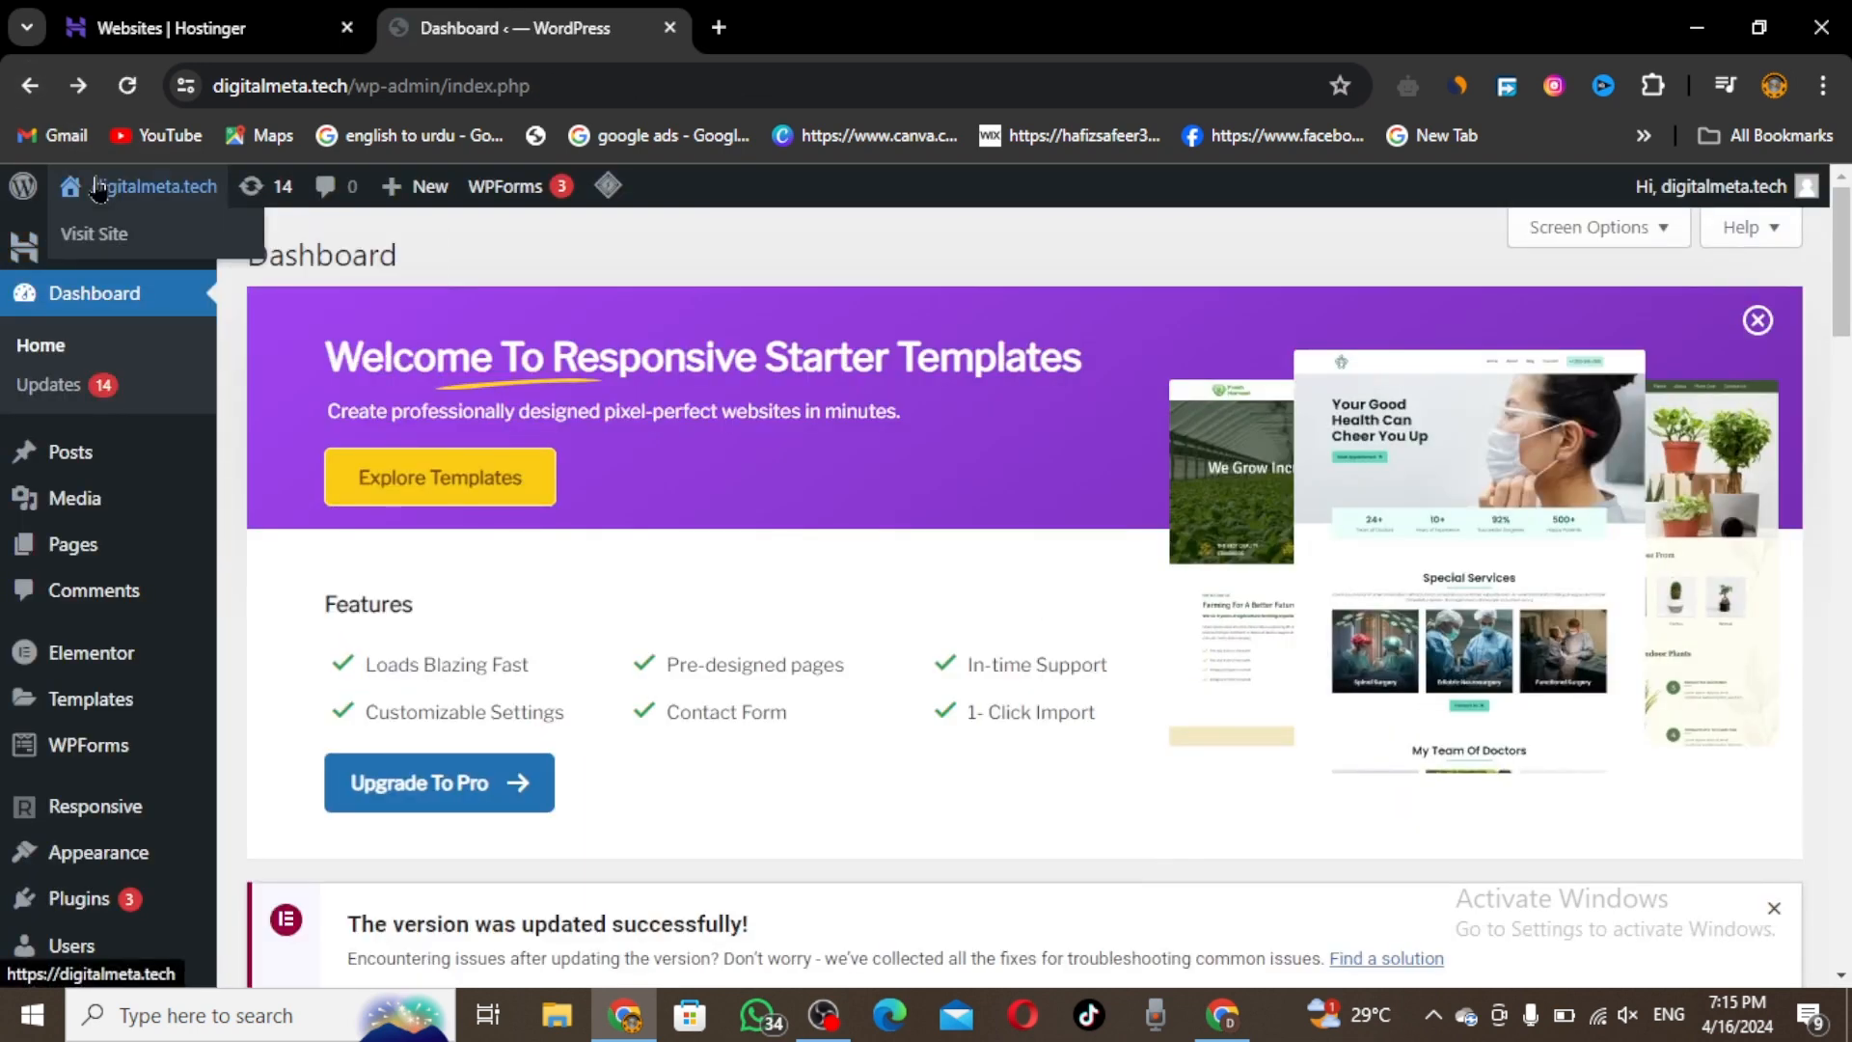
right_click(103, 249)
left_click(193, 265)
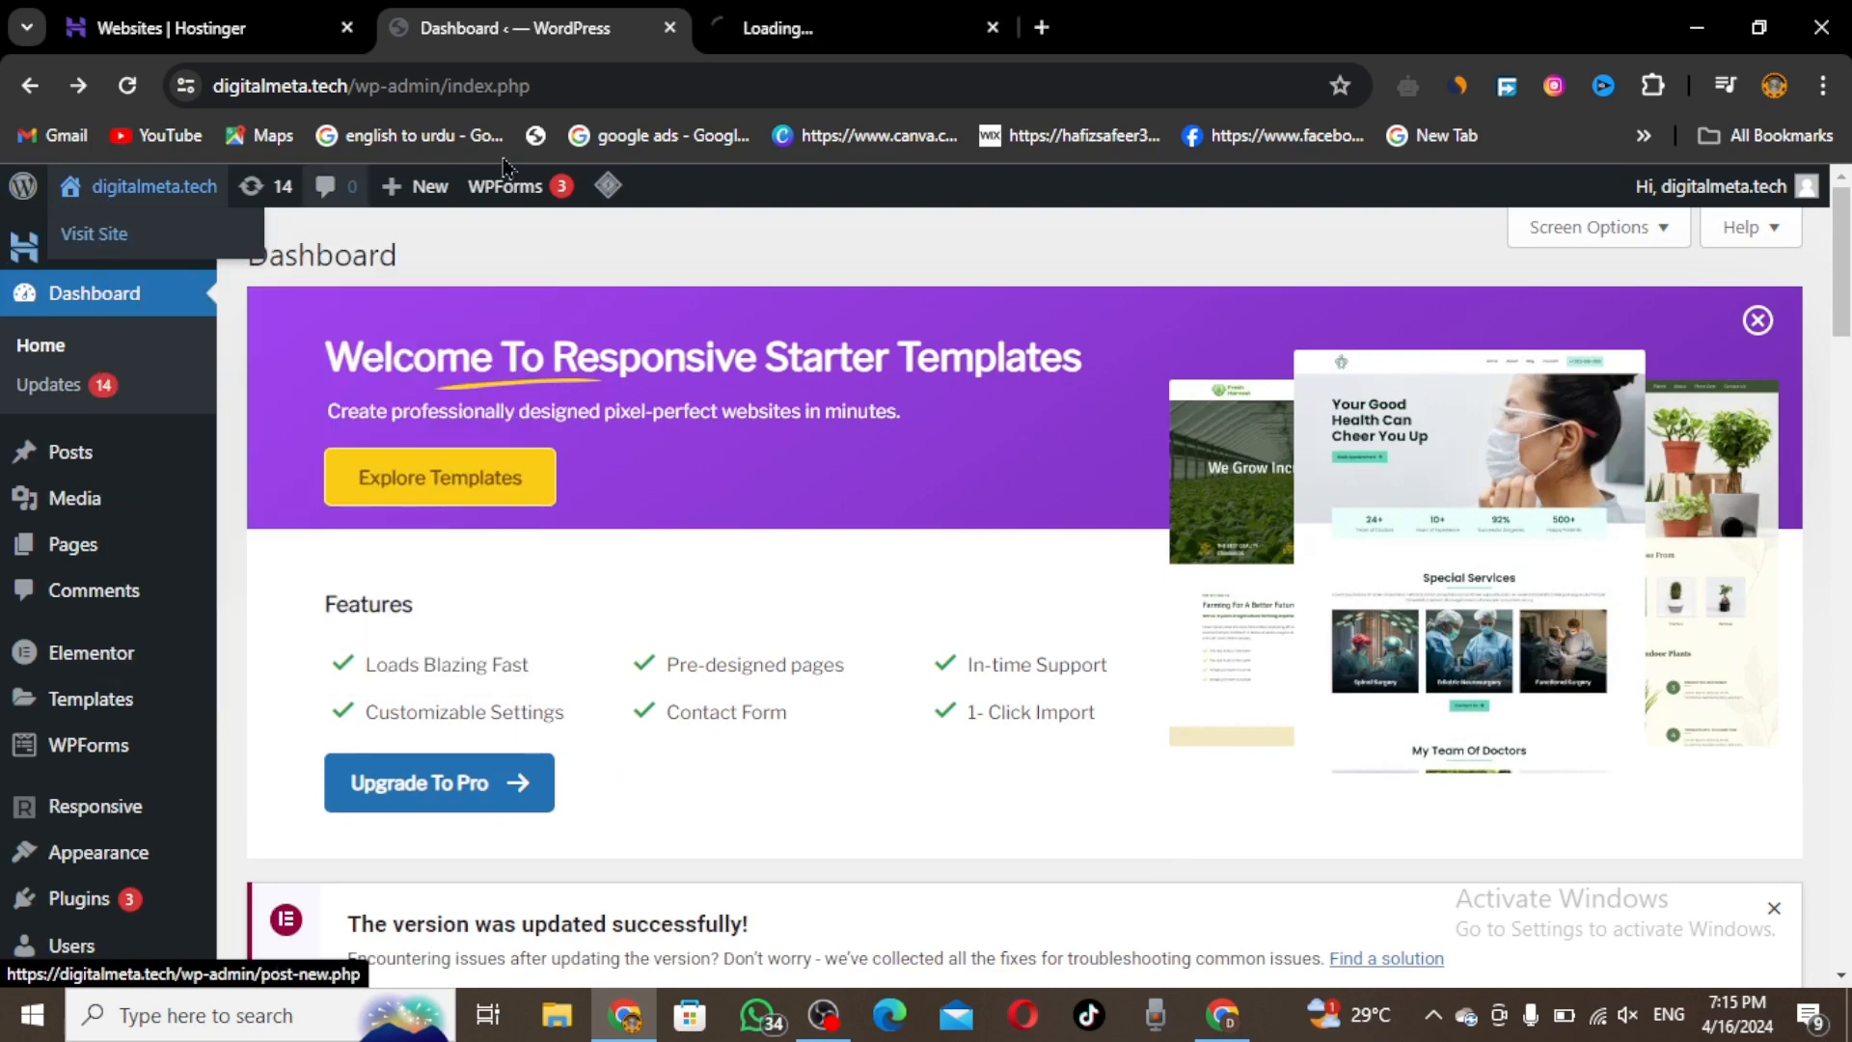
left_click(813, 25)
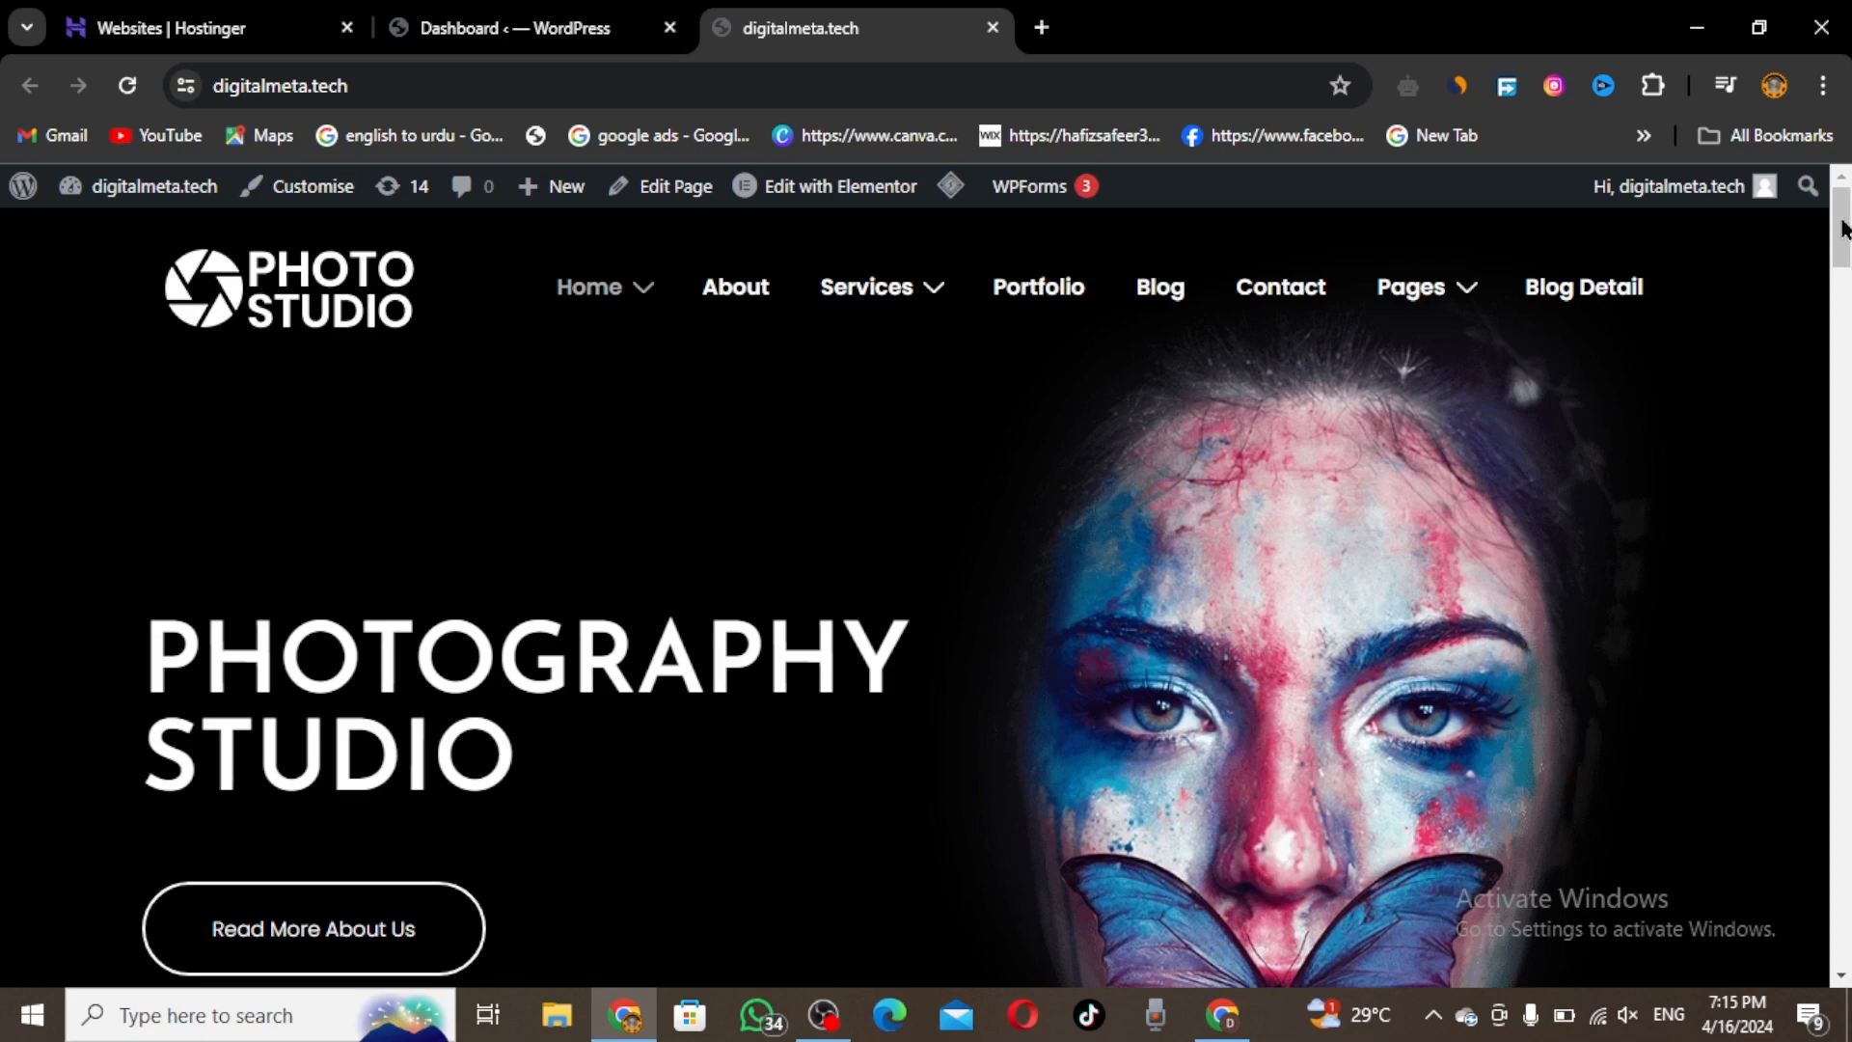
Look through the live home page from the banner down to the footer and examine its navigation menu entries.
scroll(915, 598, "down", 15)
scroll(914, 598, "down", 20)
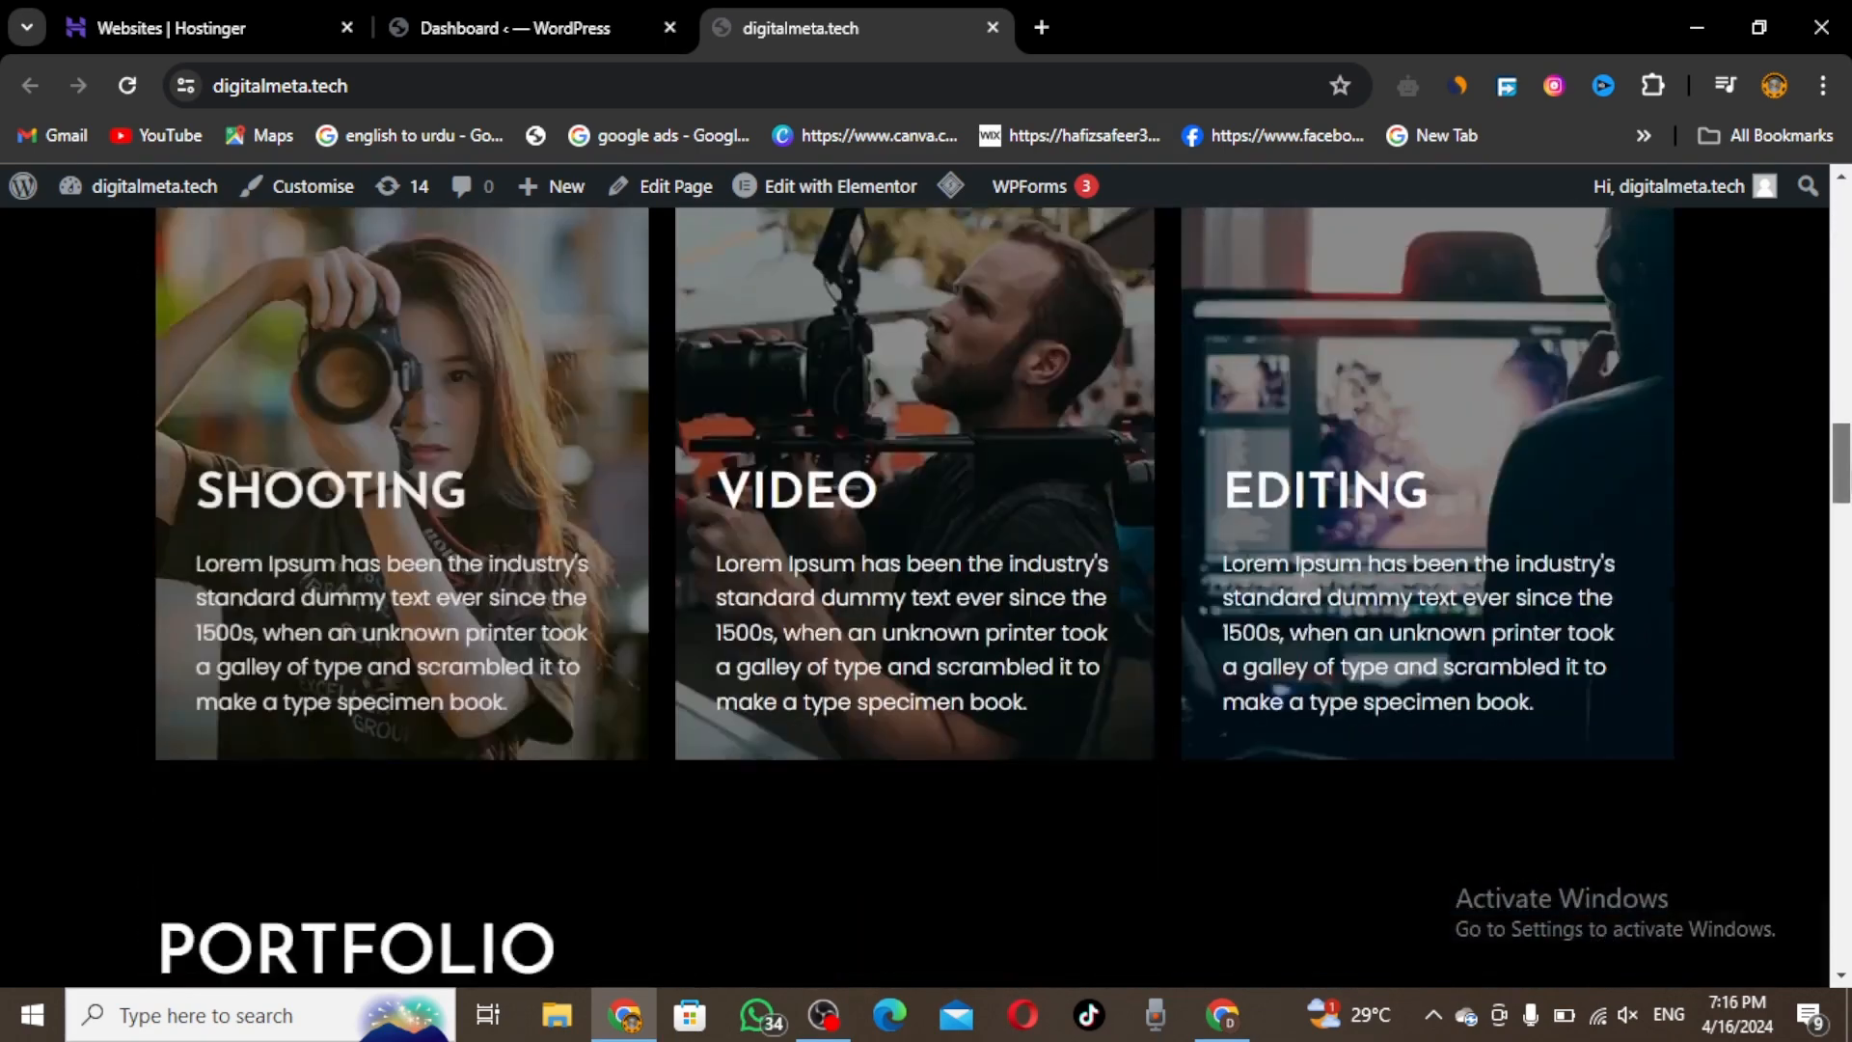
scroll(914, 598, "down", 2)
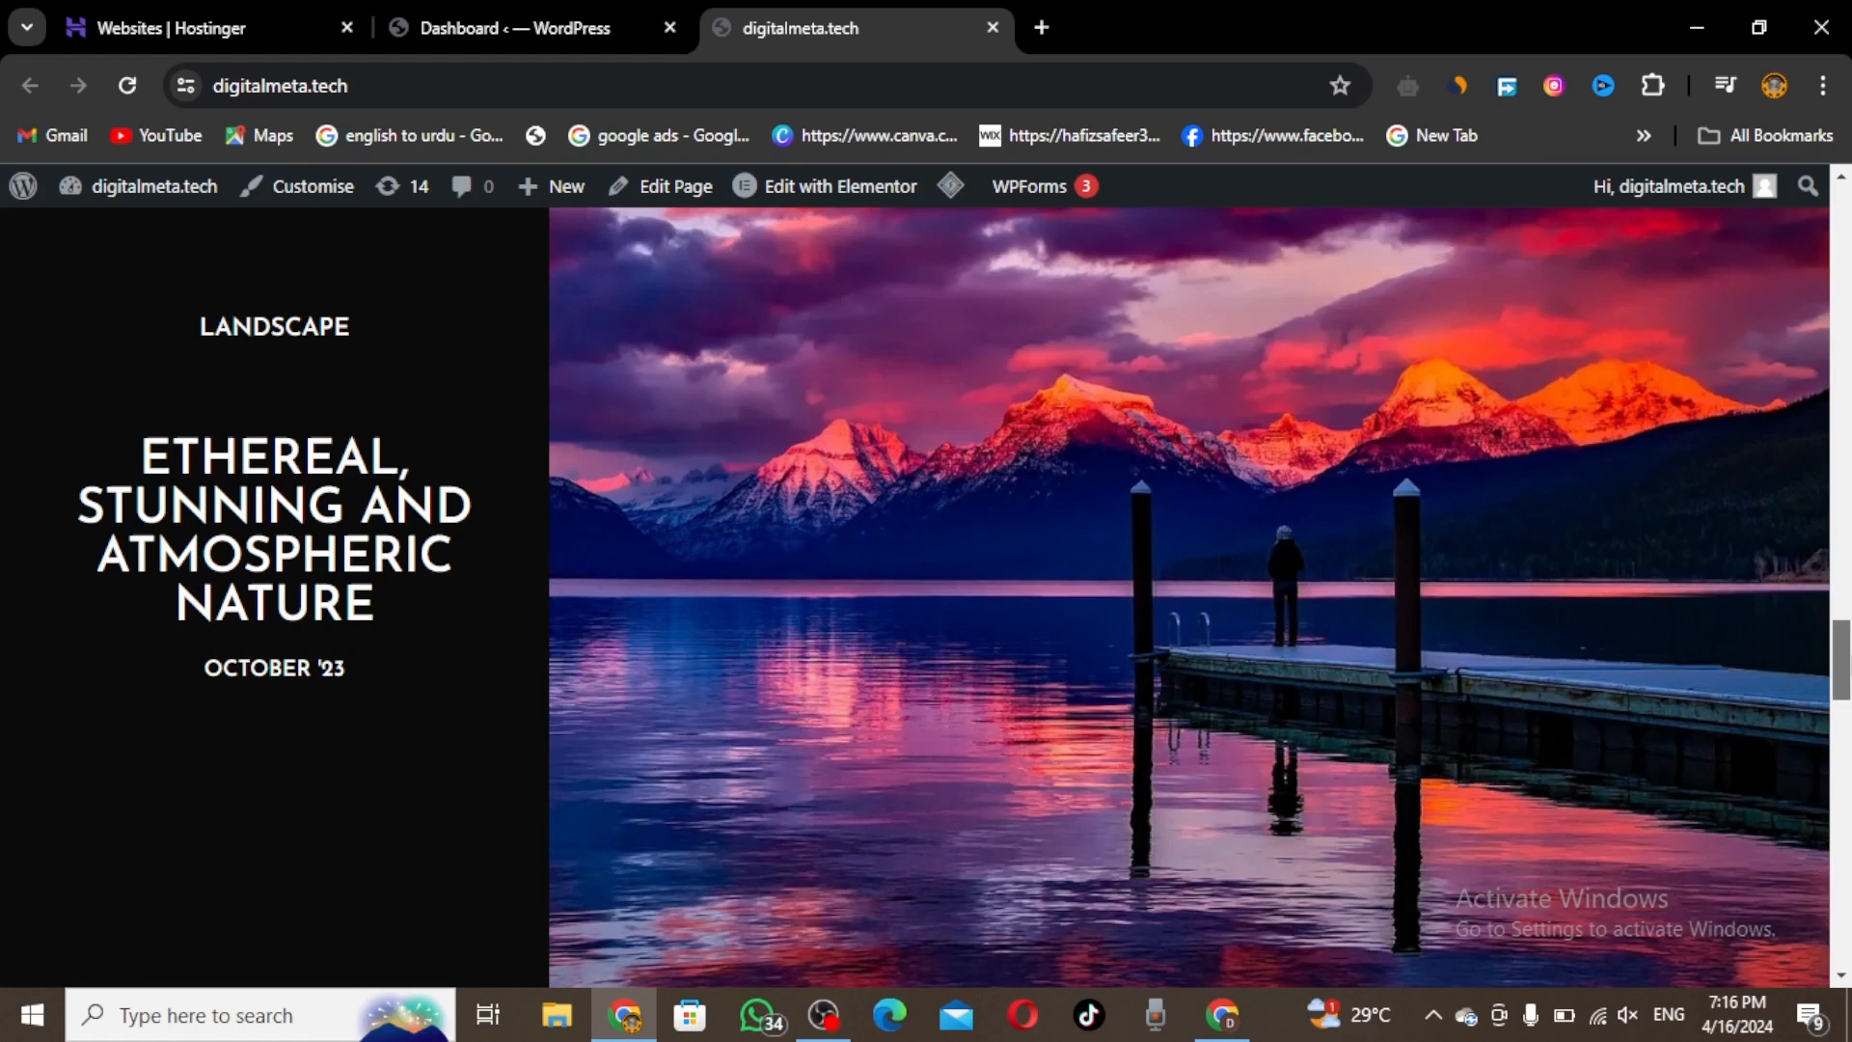
scroll(914, 598, "down", 20)
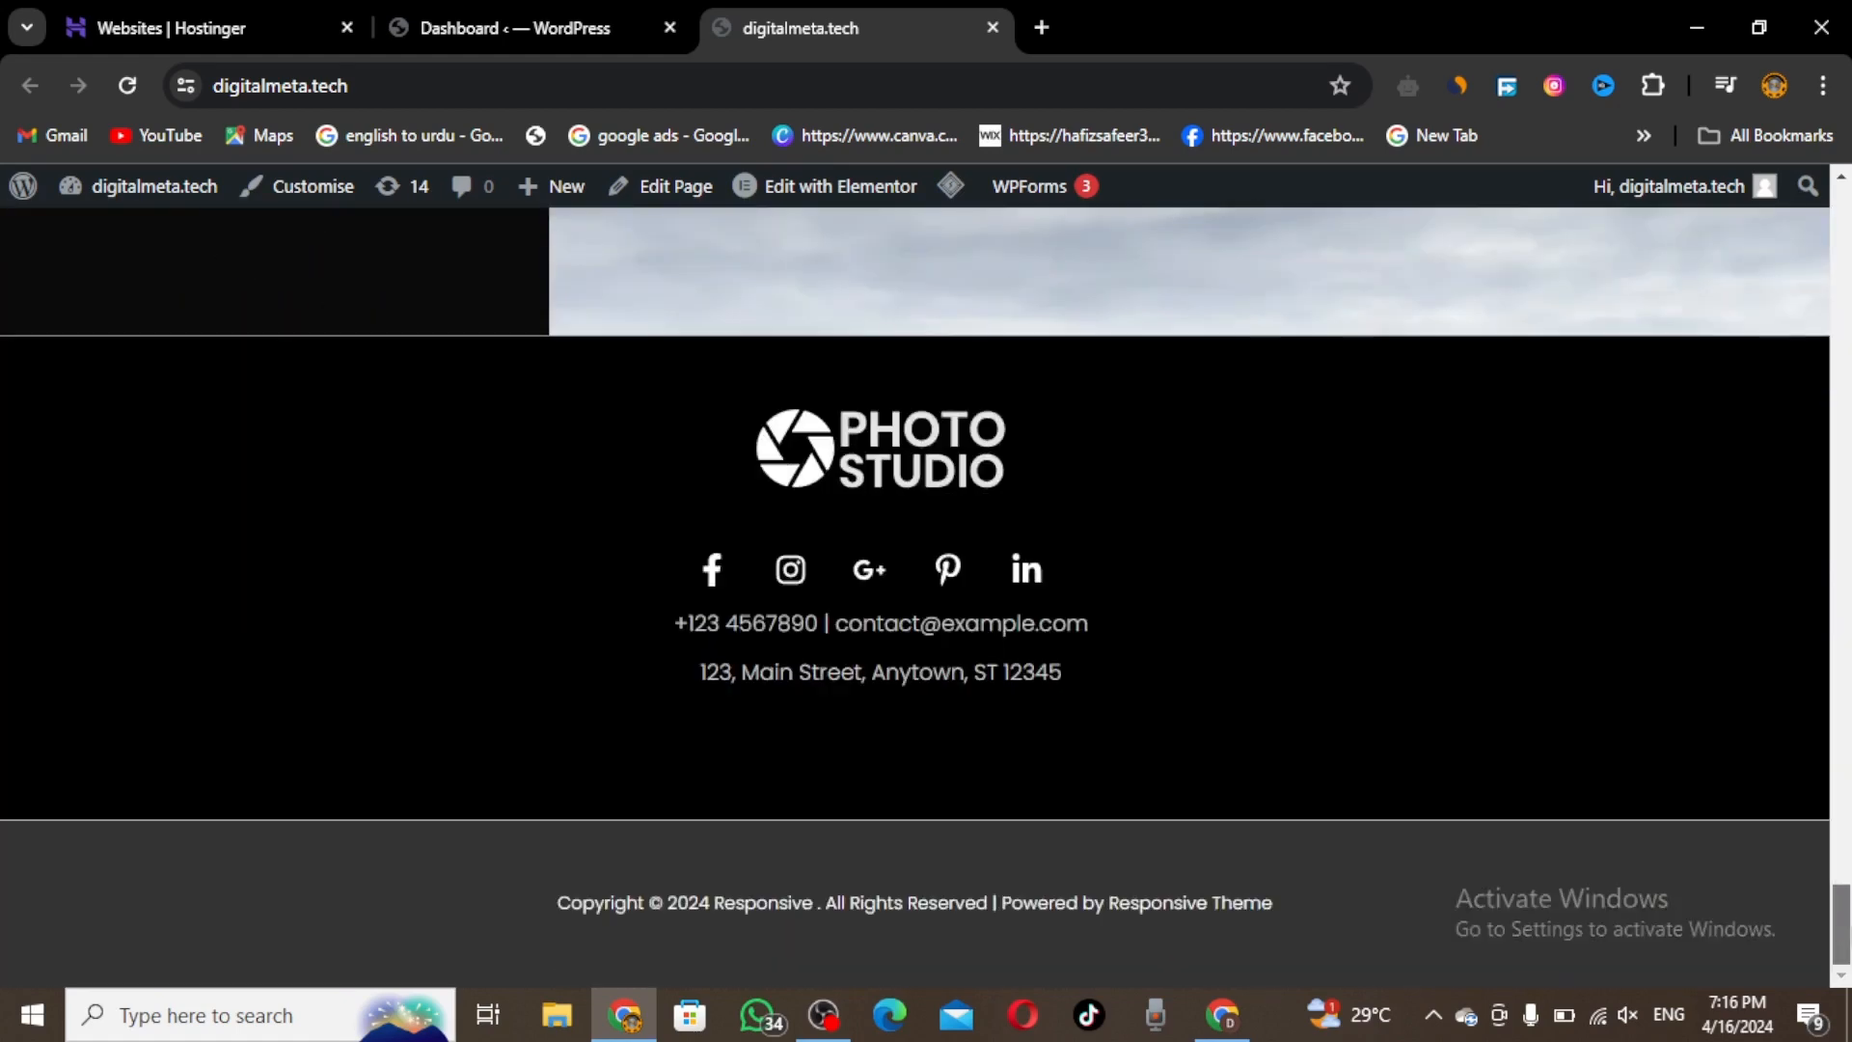
scroll(835, 349, "up", 20)
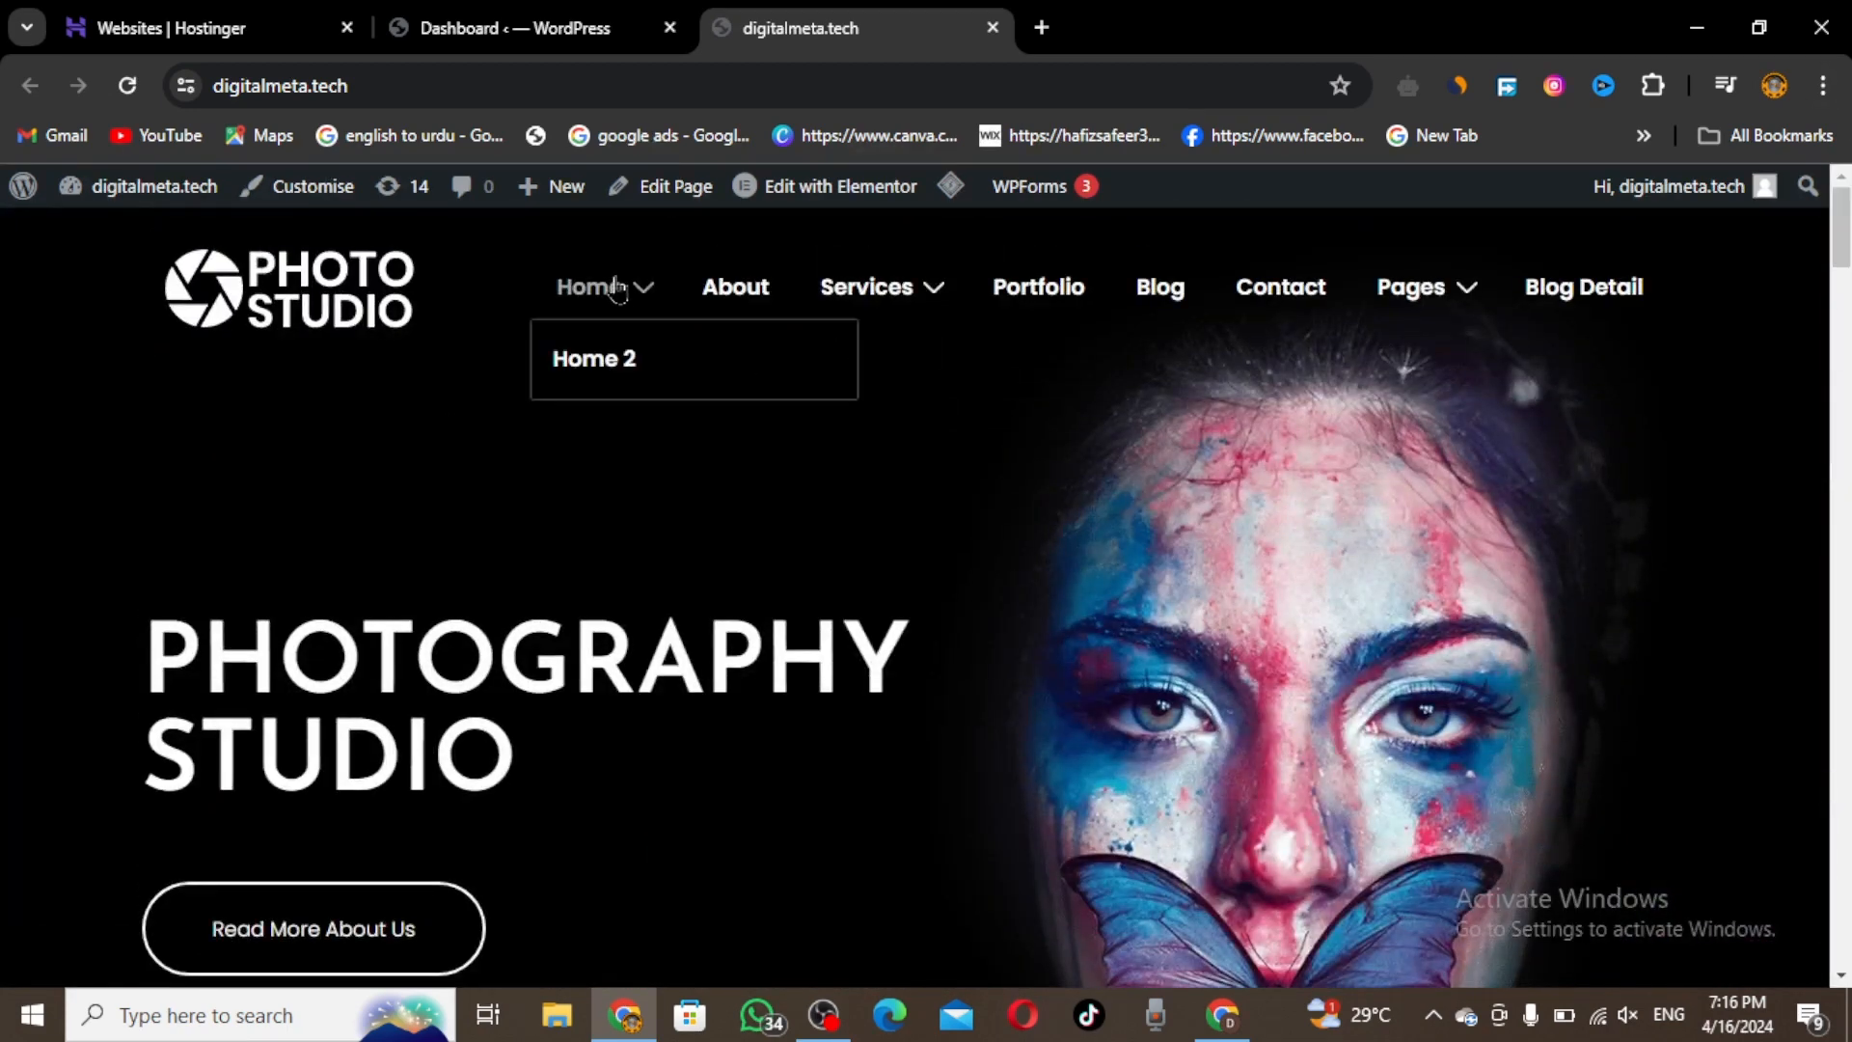
mouse_move(904, 319)
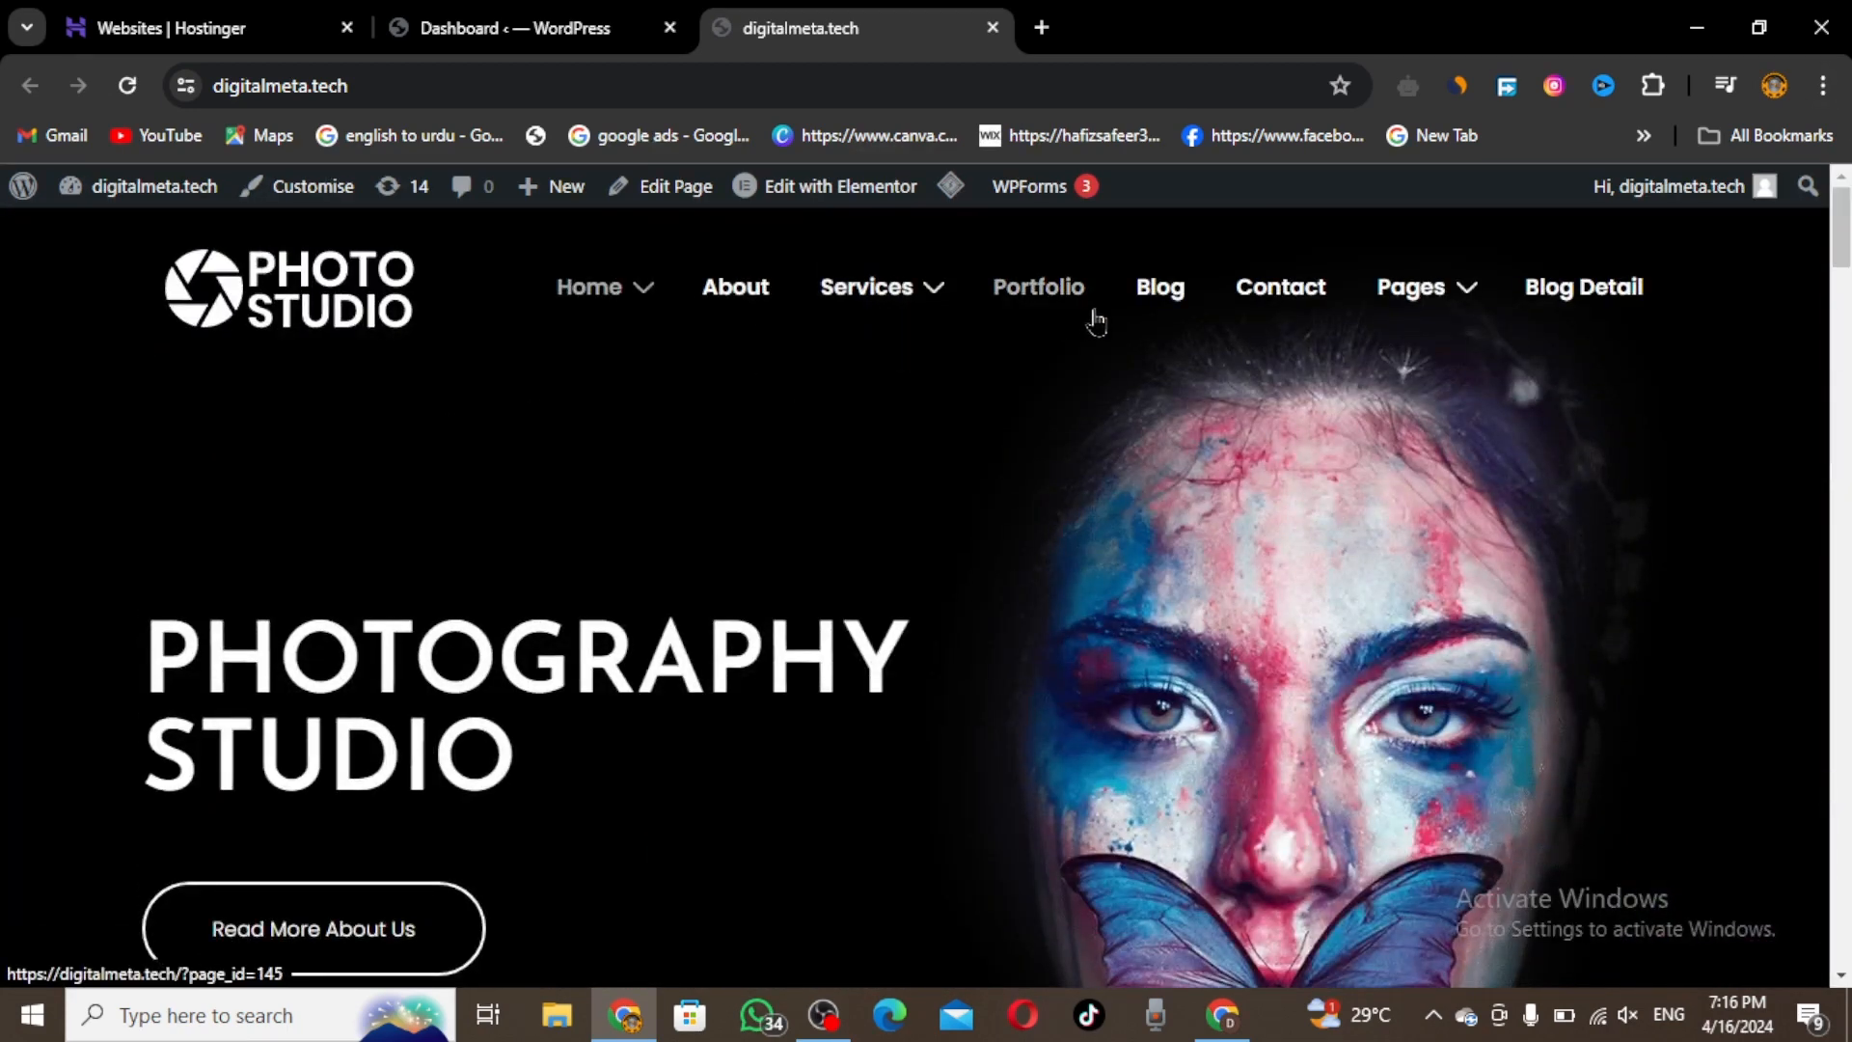
mouse_move(1447, 322)
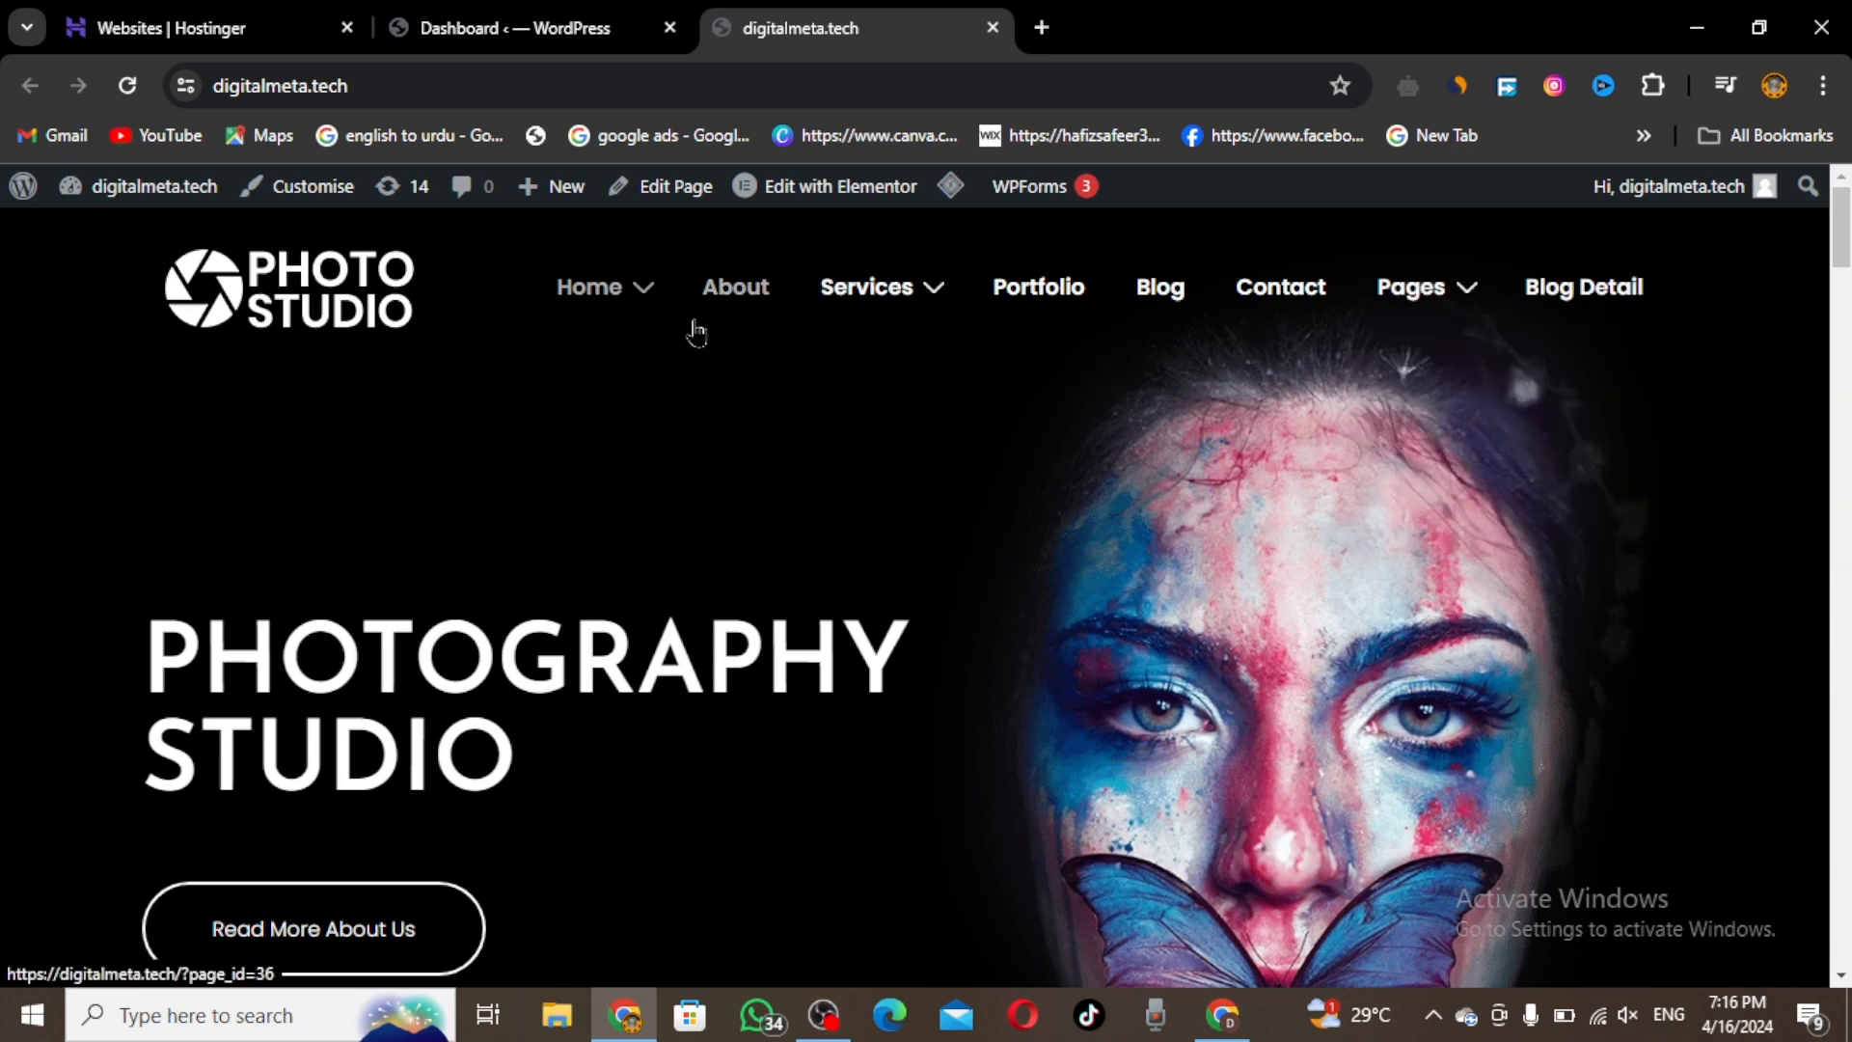
Open the Home page in Elementor through Site Settings and close the settings to reach the page's widgets.
mouse_move(765, 207)
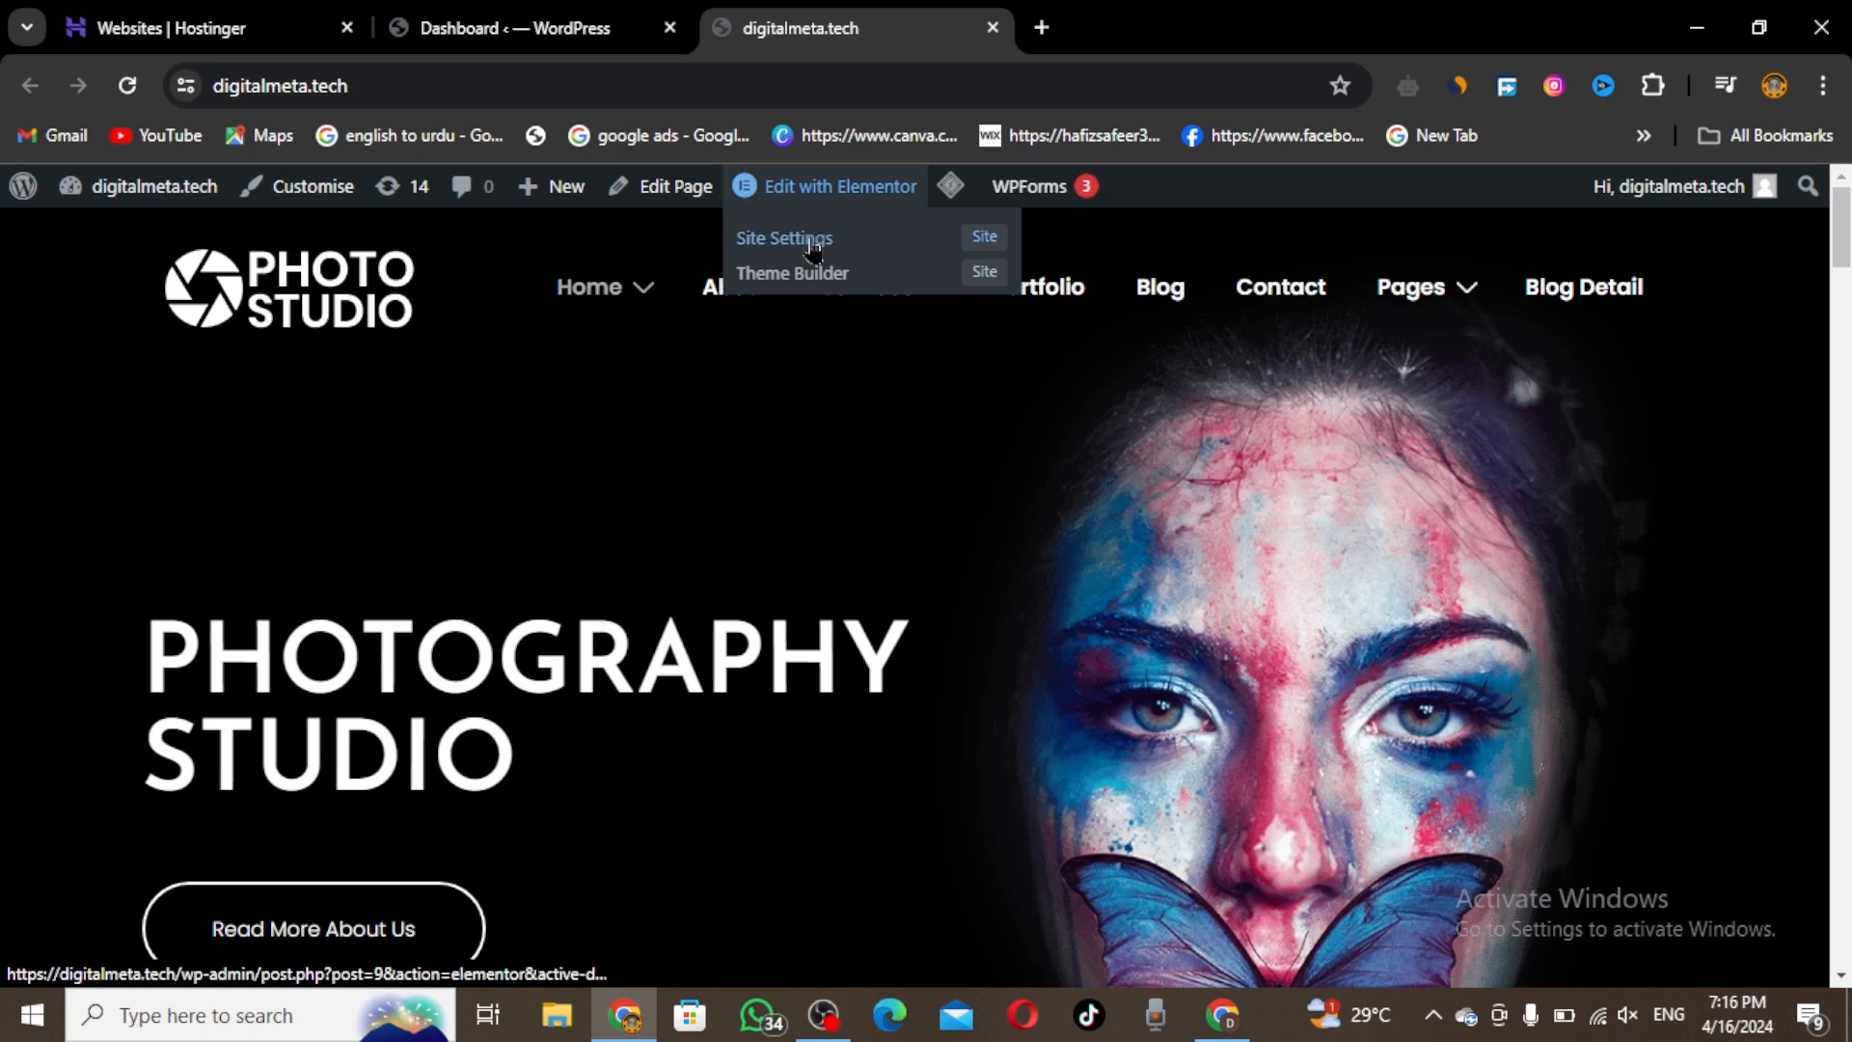
left_click(977, 248)
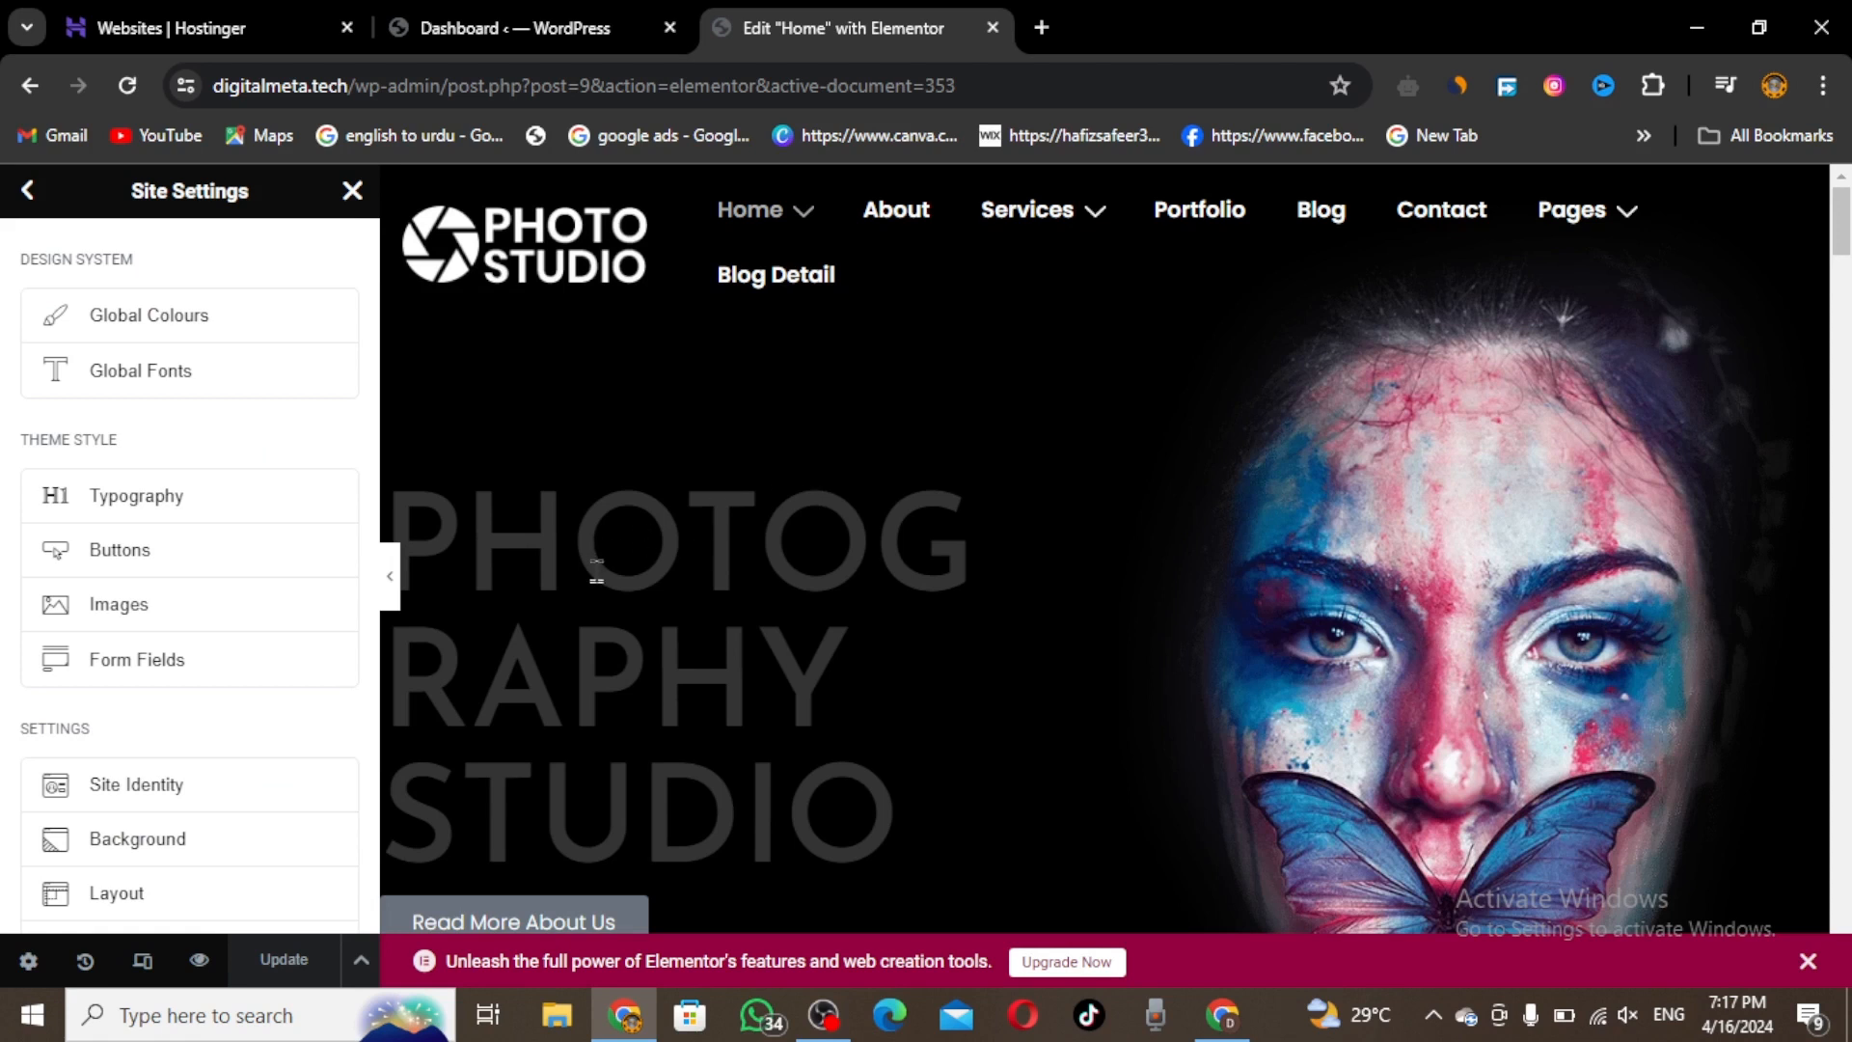
double_click(732, 582)
scroll(1842, 236, "down", 1)
left_click_drag(1850, 240, 1850, 265)
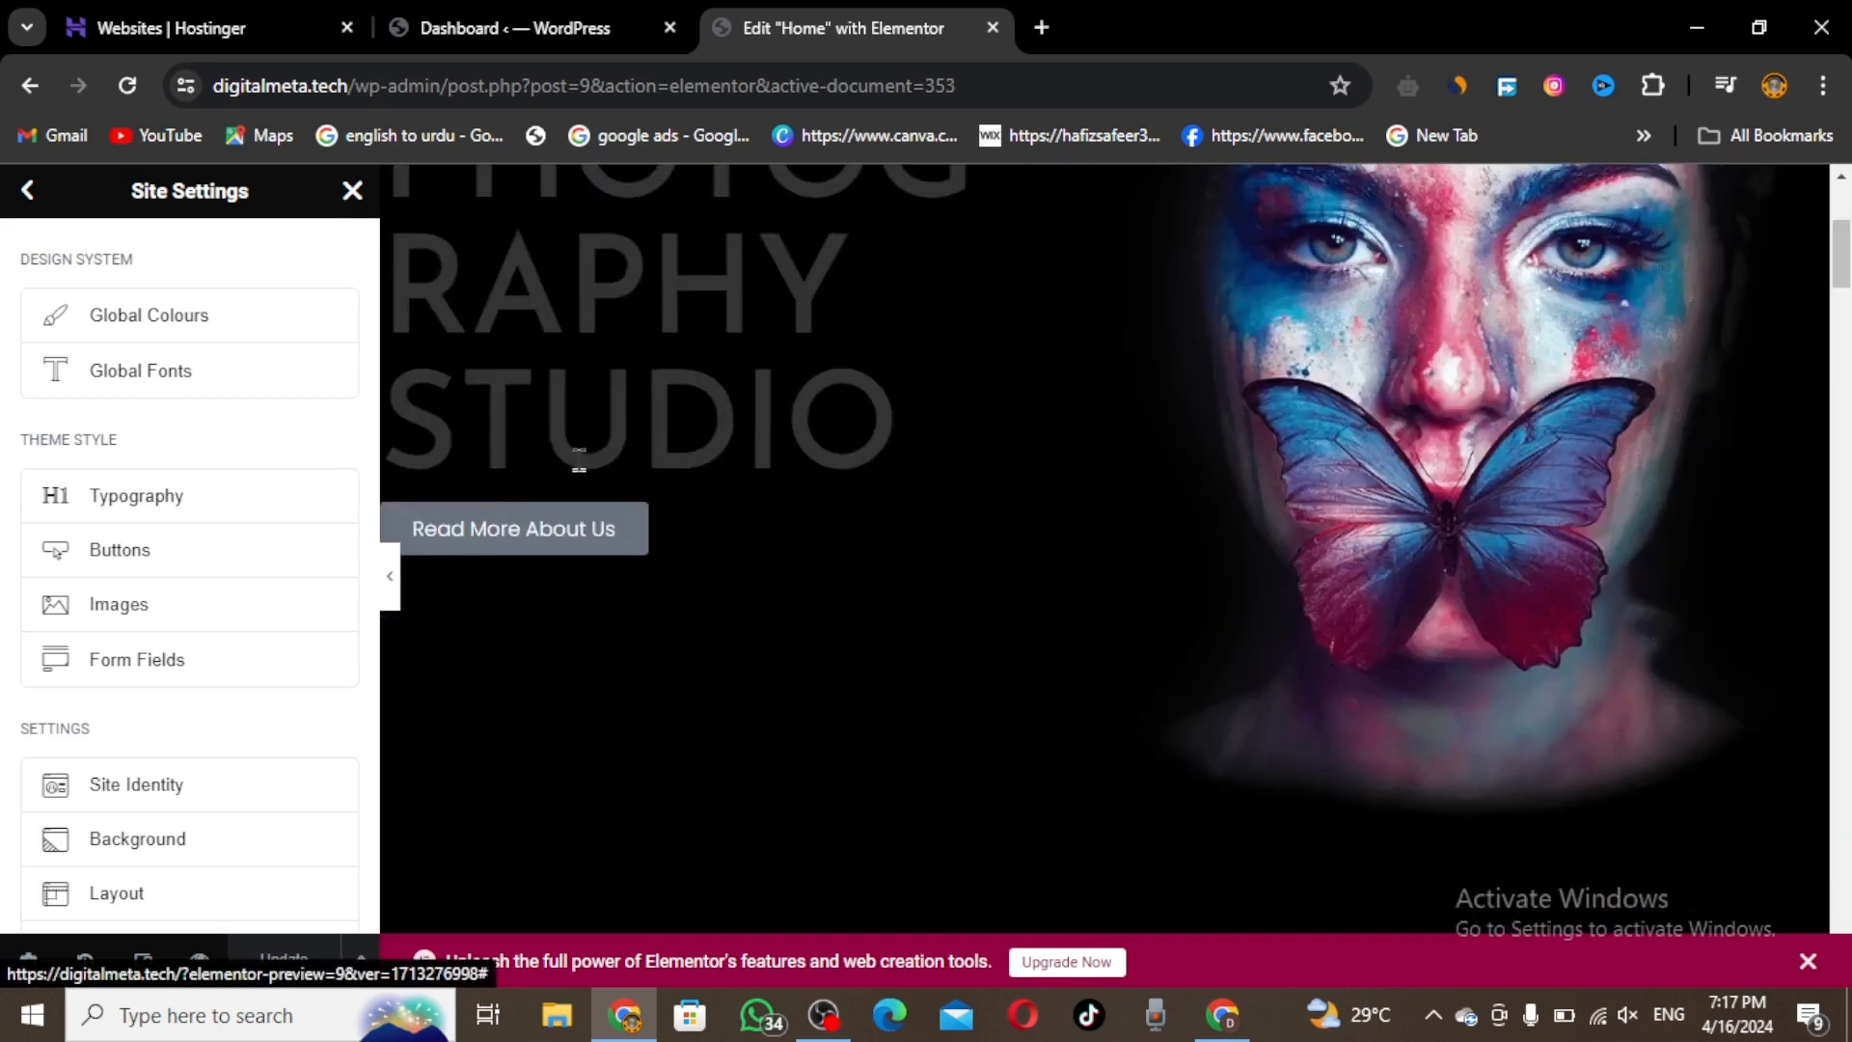
double_click(586, 418)
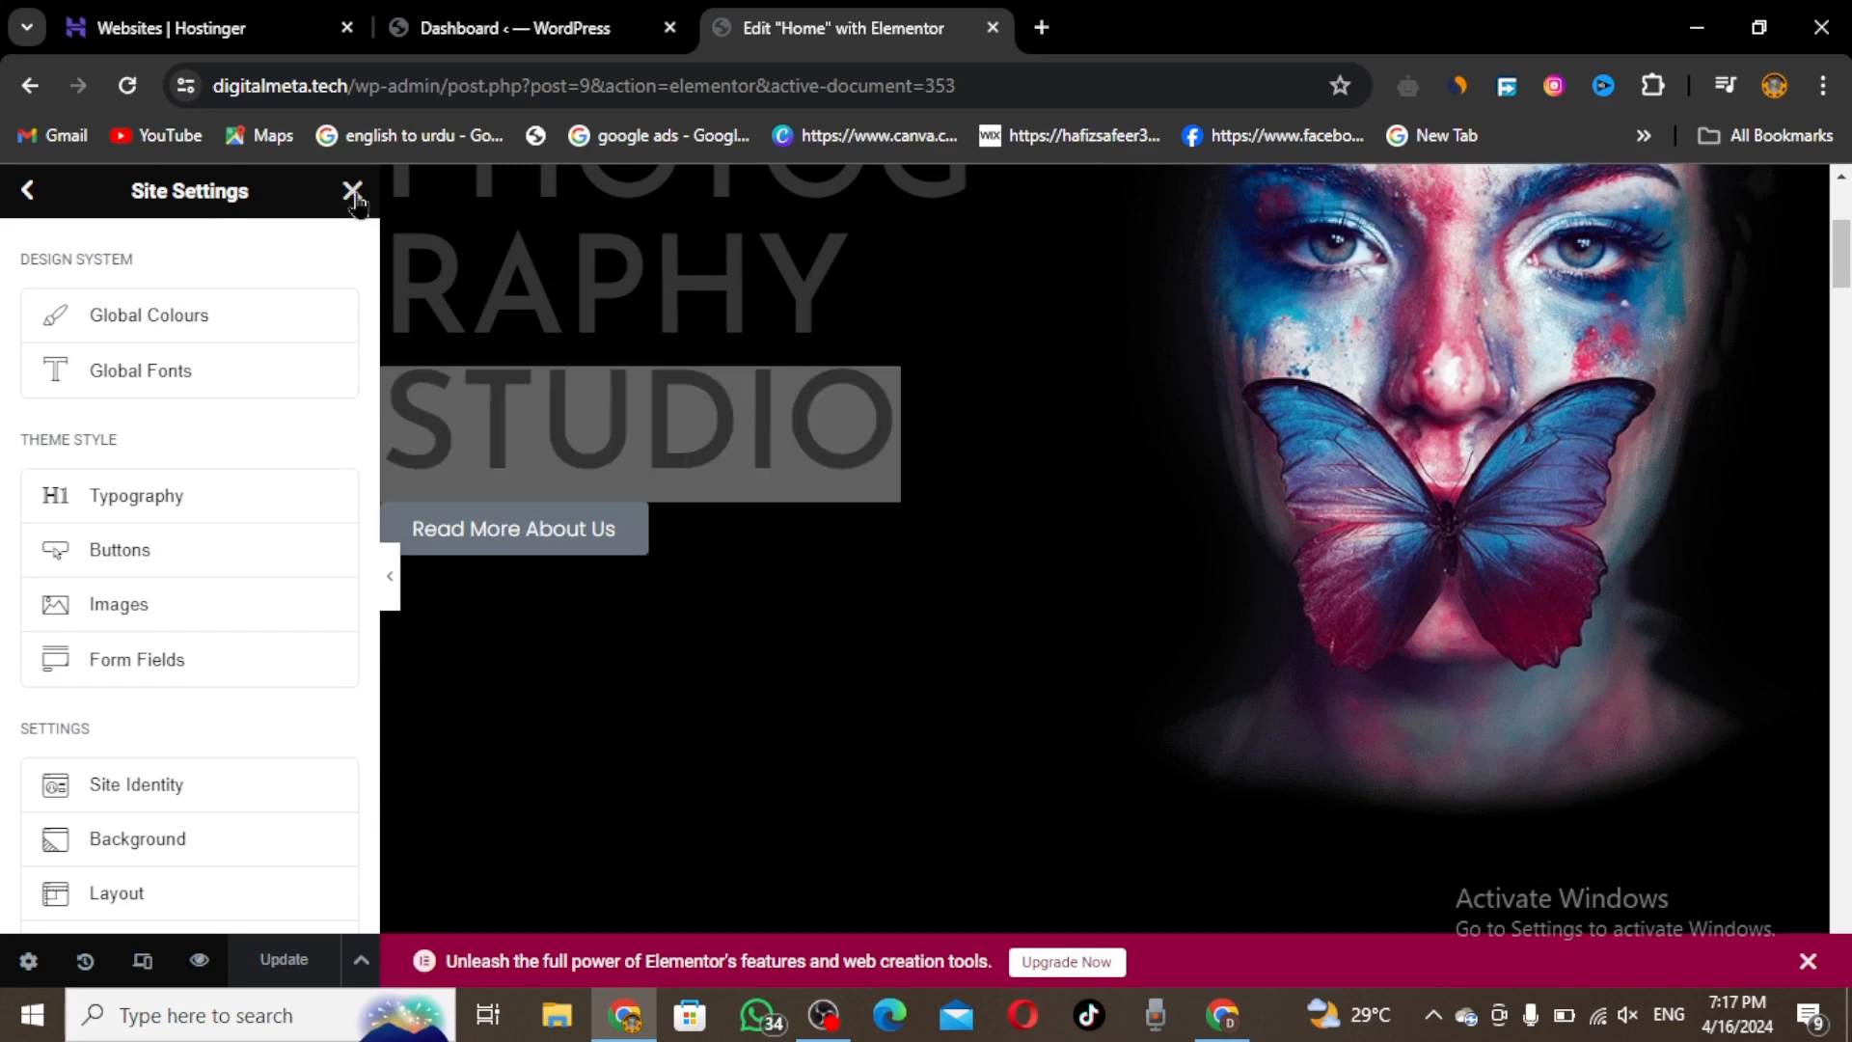
left_click(353, 191)
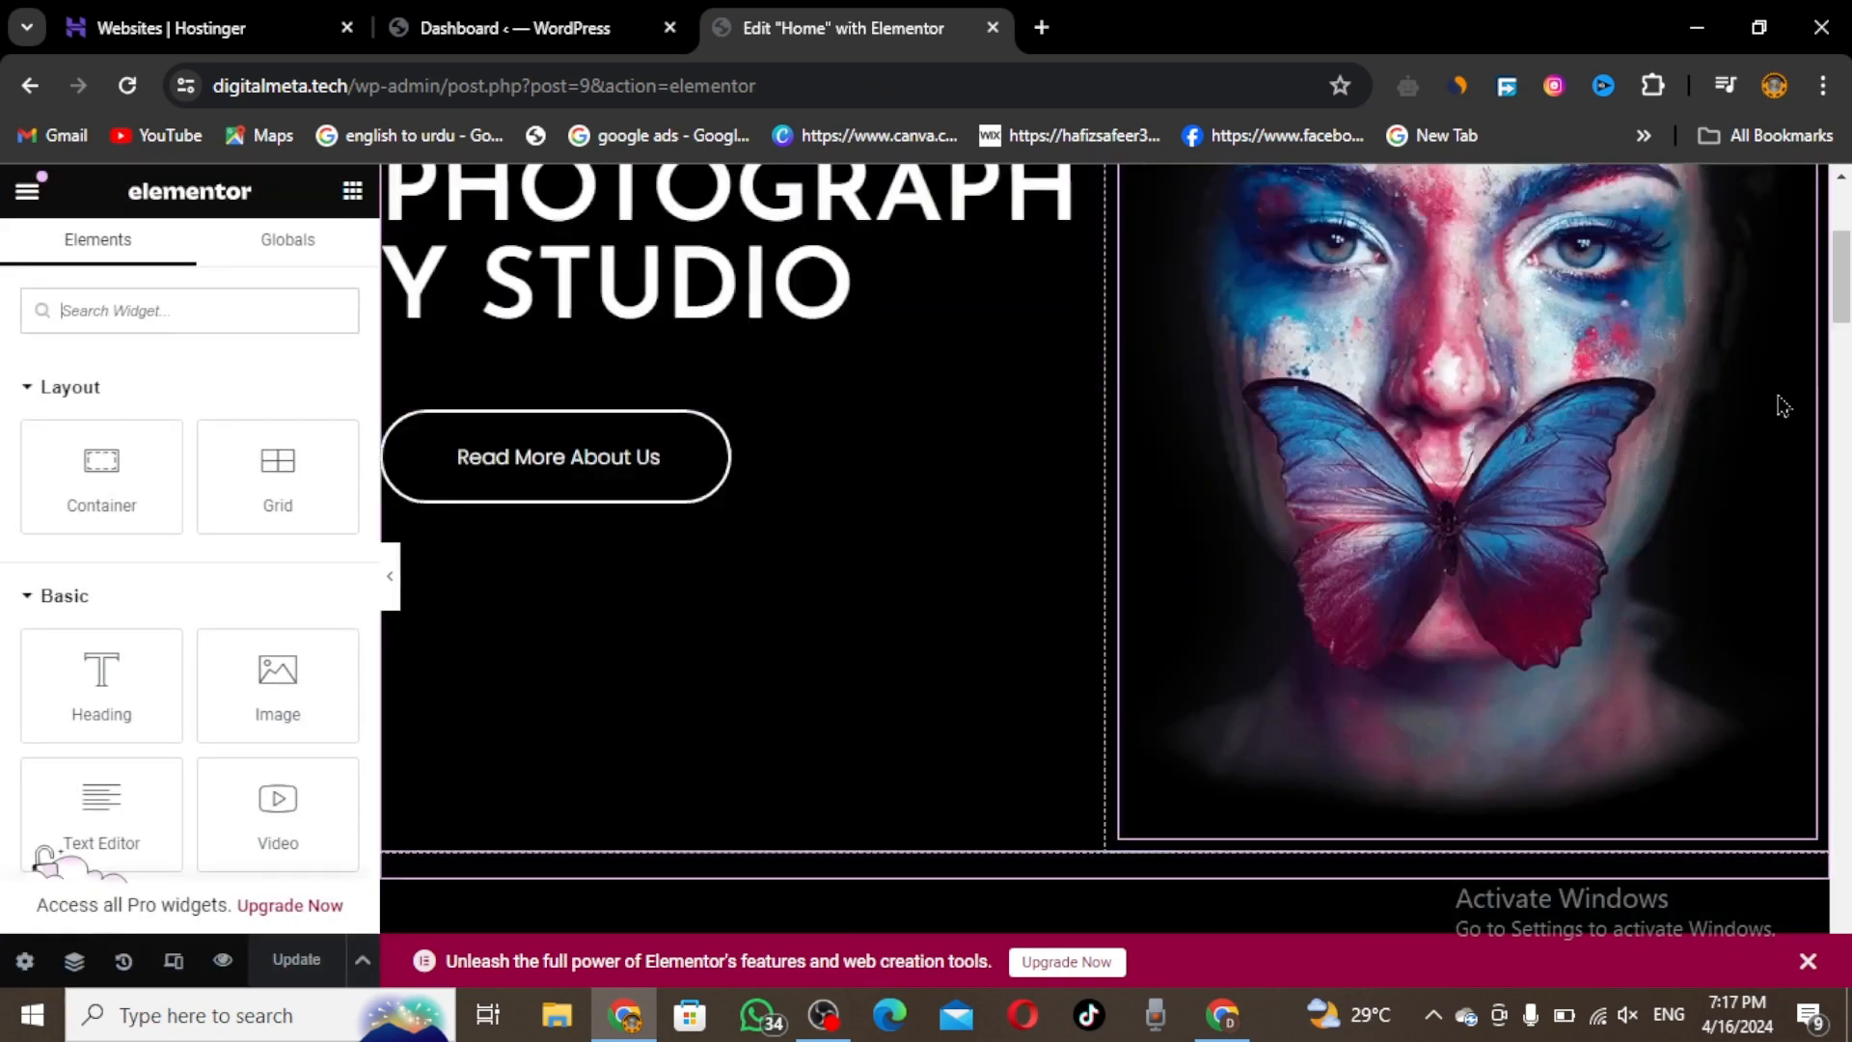
Select the Photography Studio heading in the Home page banner to bring up its content settings.
scroll(1832, 305, "up", 1)
scroll(1832, 304, "up", 4)
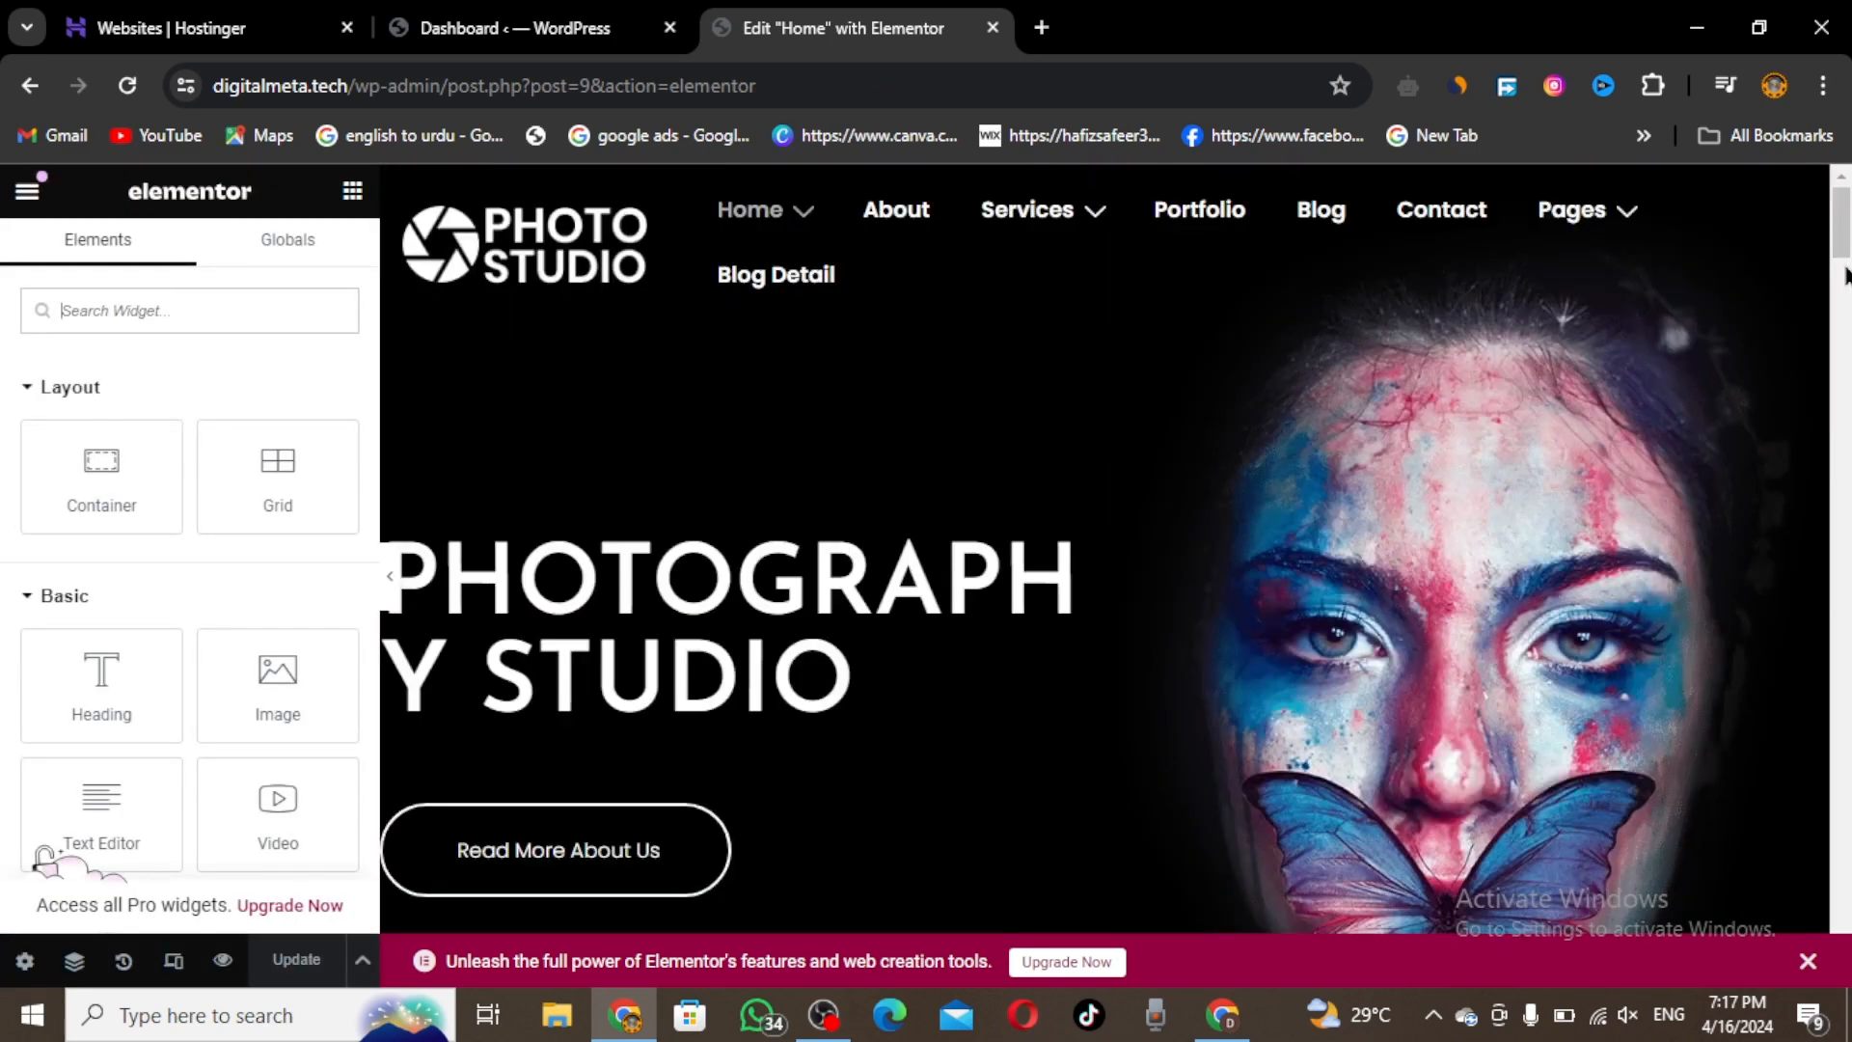
left_click(761, 648)
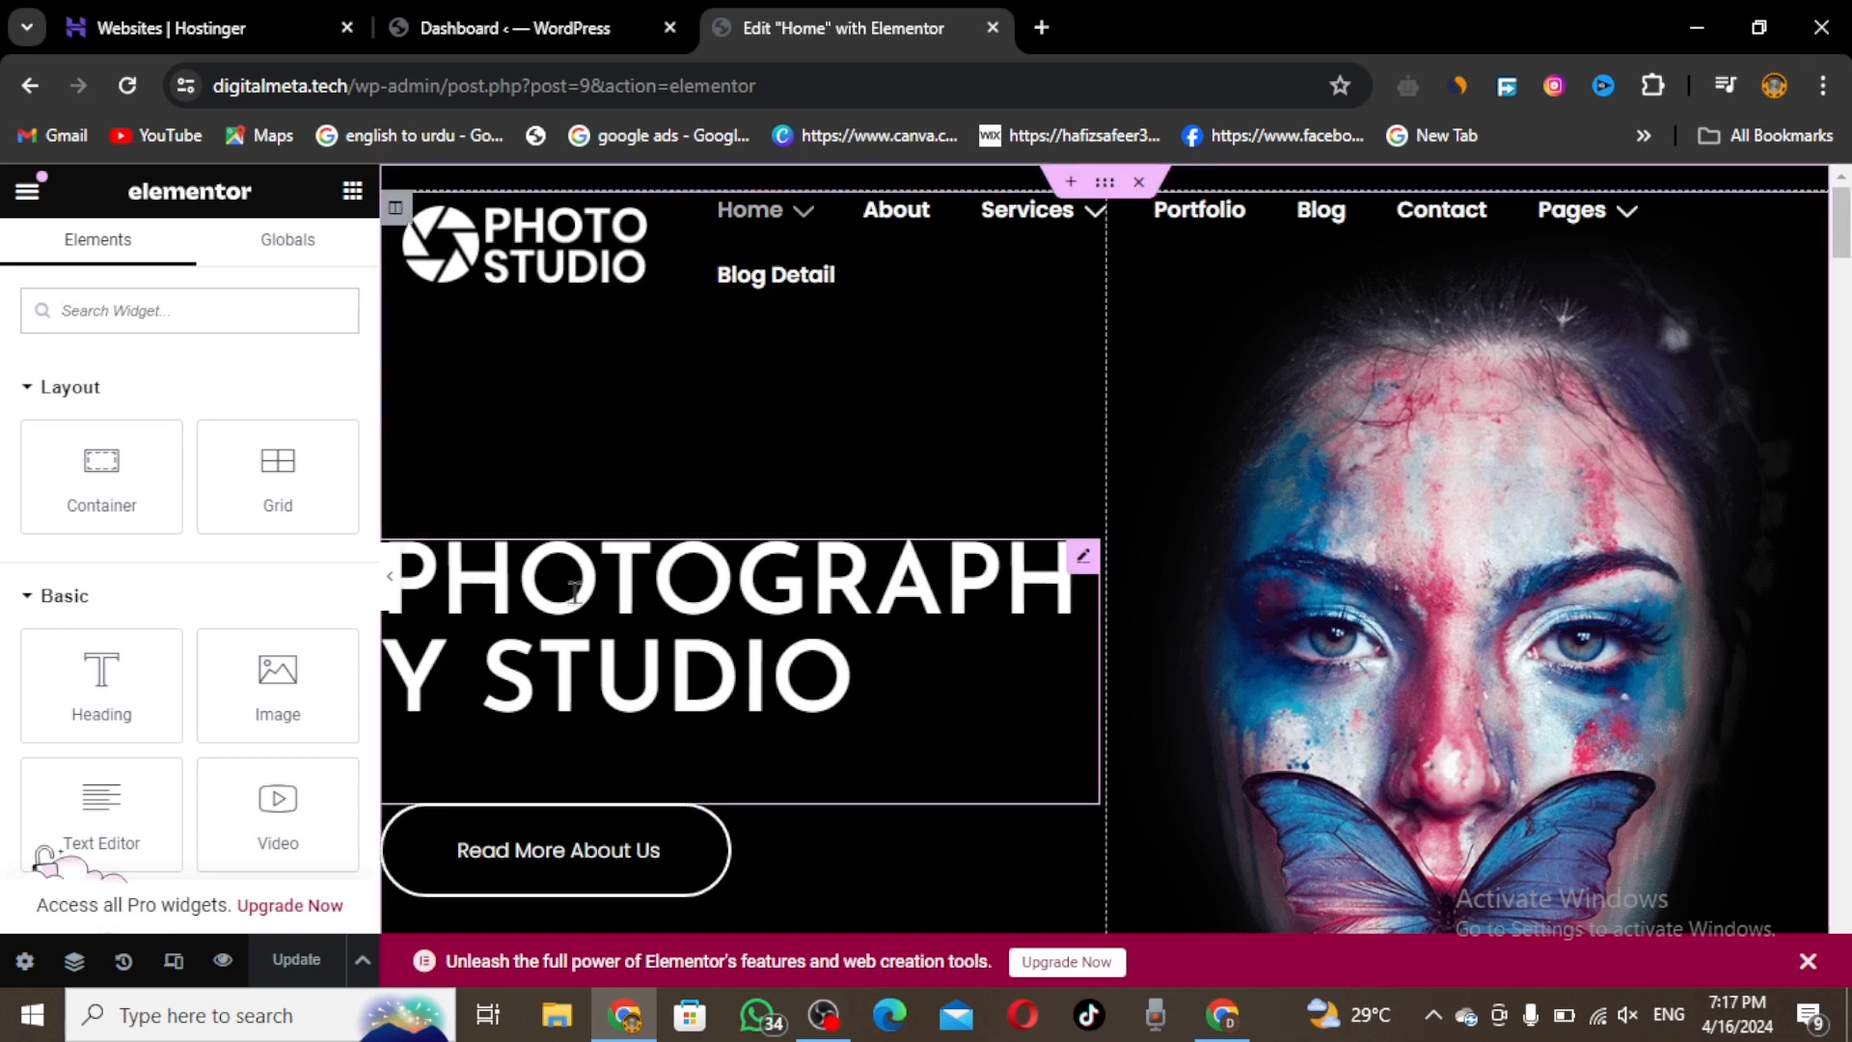
left_click_drag(847, 662, 437, 542)
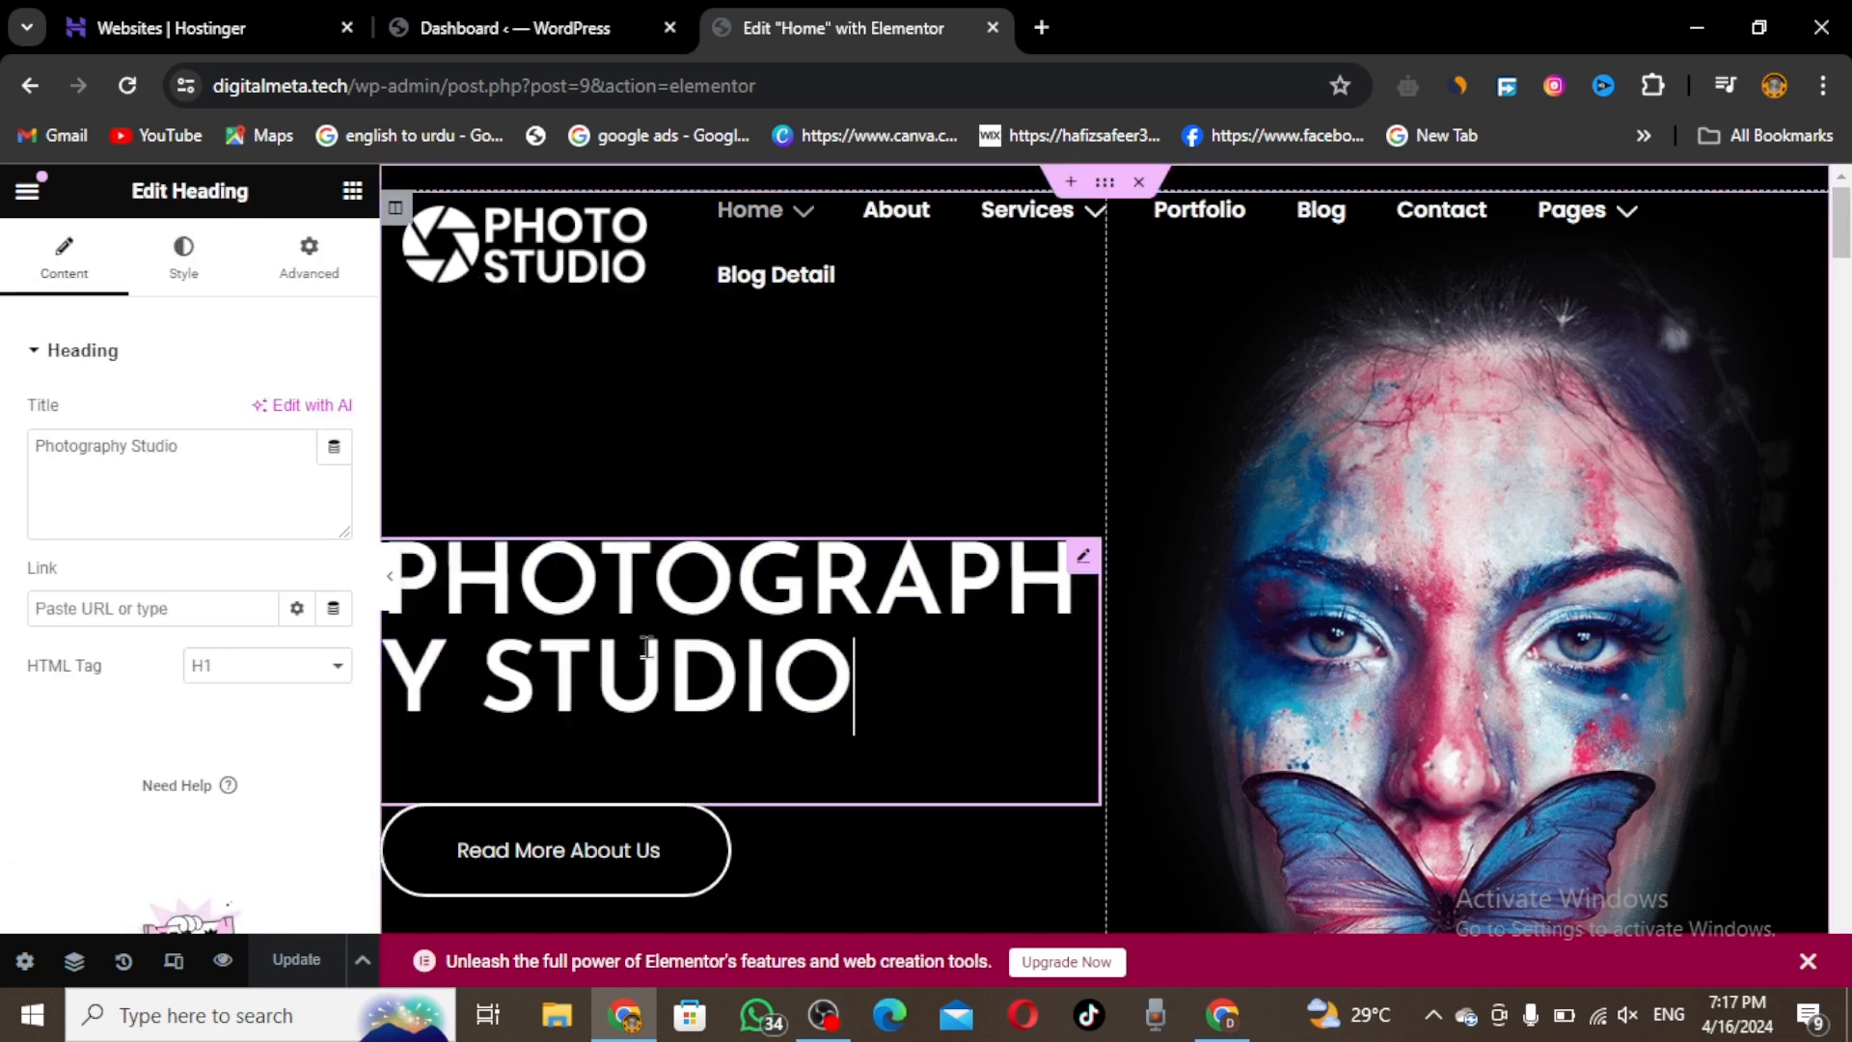
left_click(587, 265)
left_click(756, 663)
Move the banner's face image into the section below and open its media library, closing it without choosing another image.
left_click_drag(1484, 594, 1487, 595)
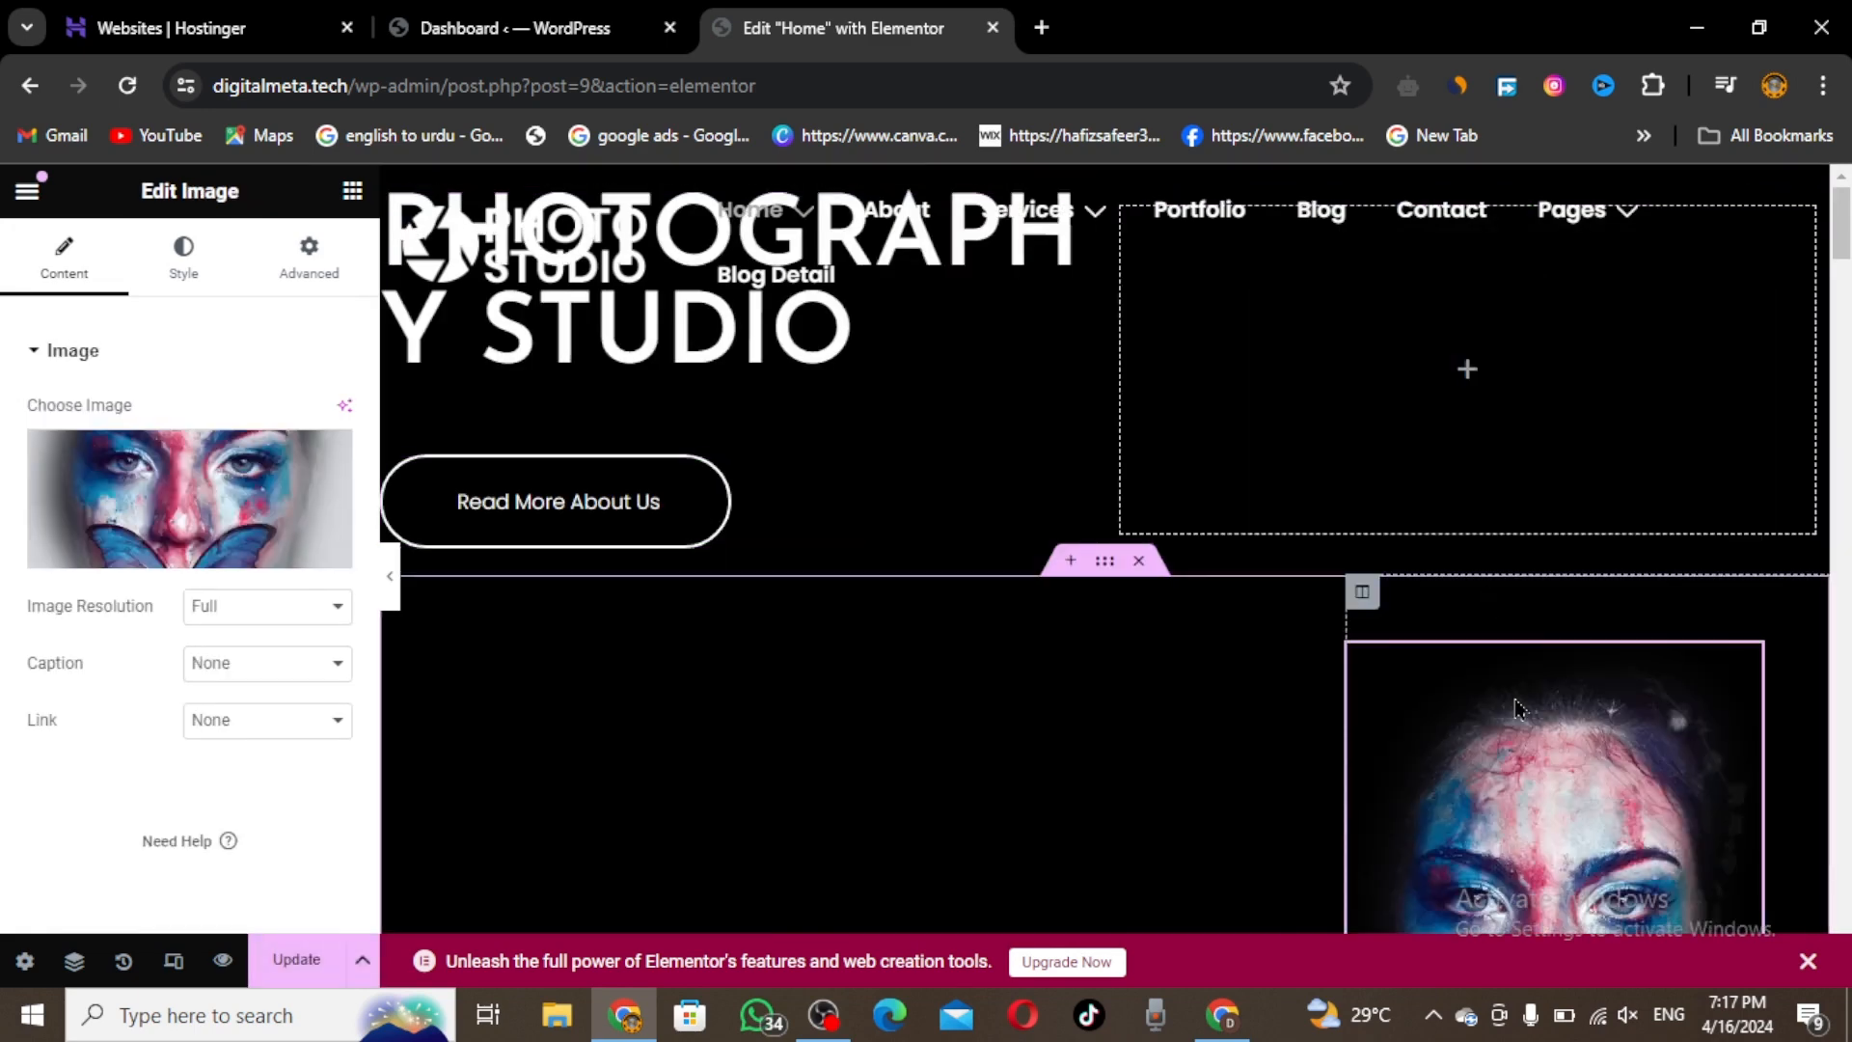
mouse_move(138, 556)
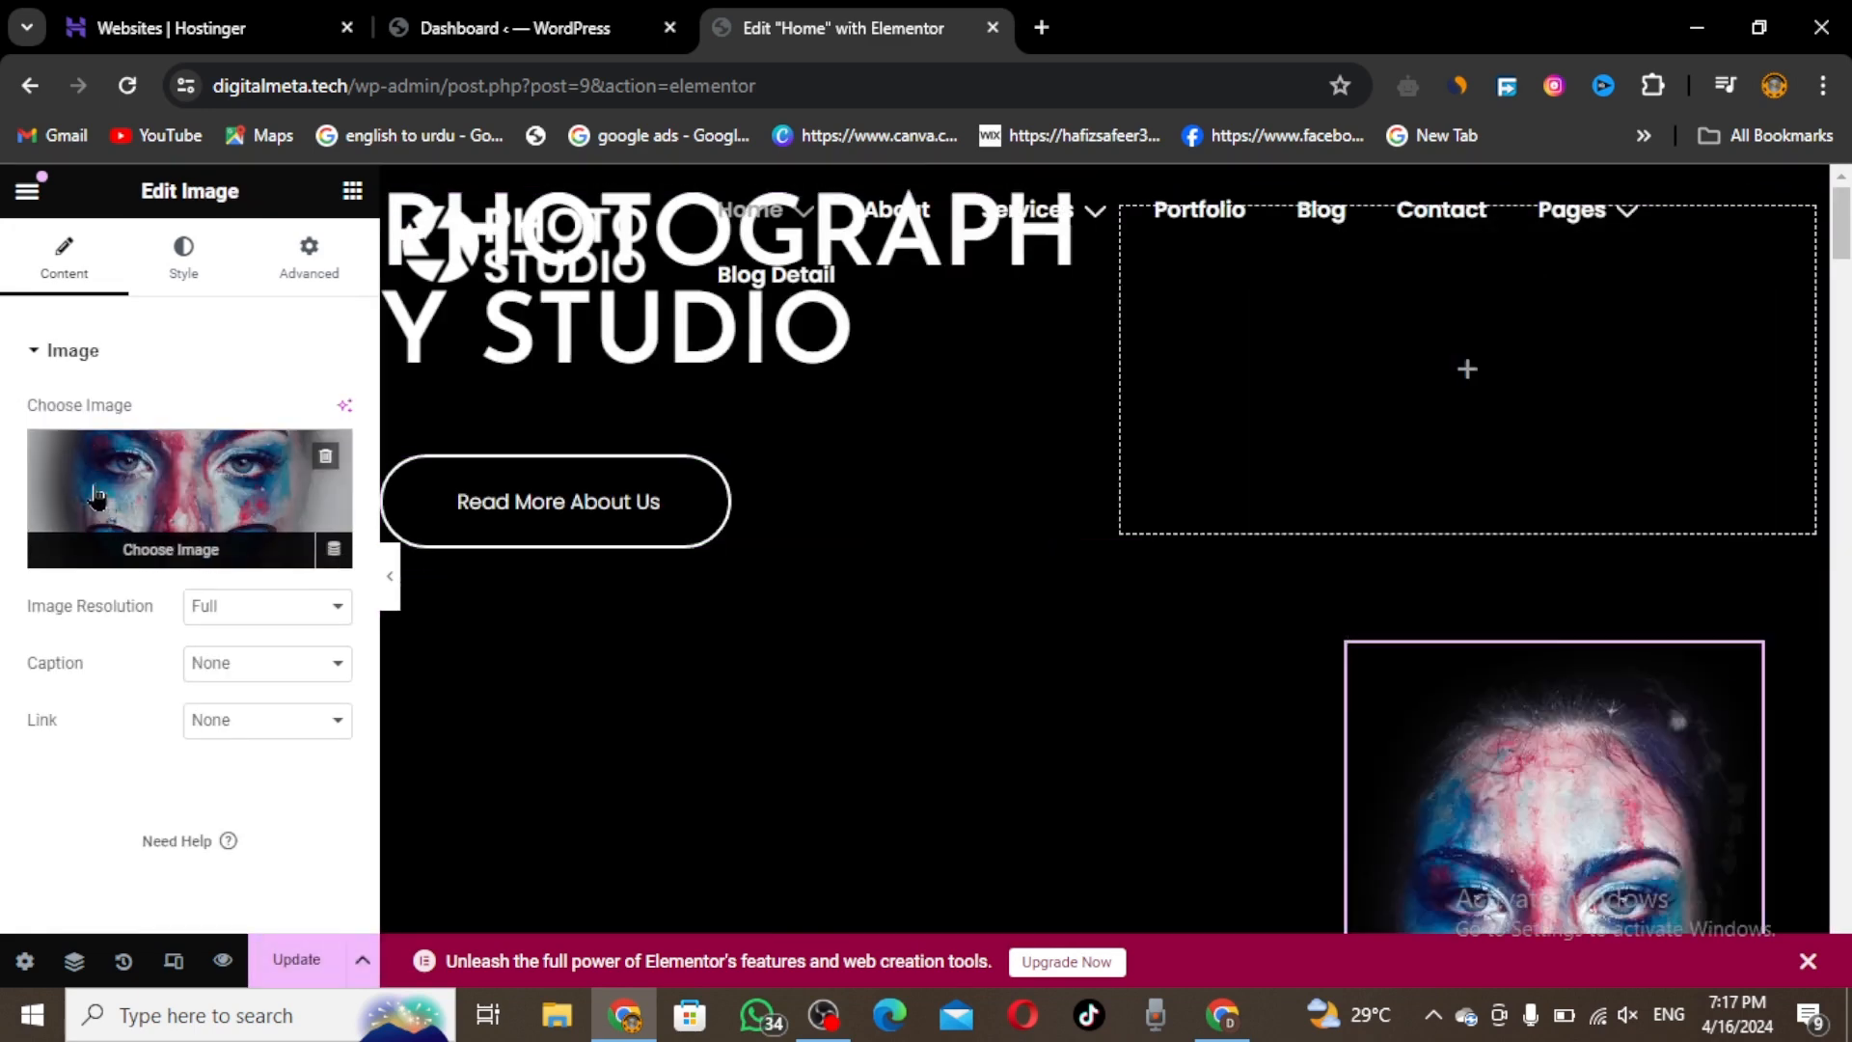
left_click(138, 551)
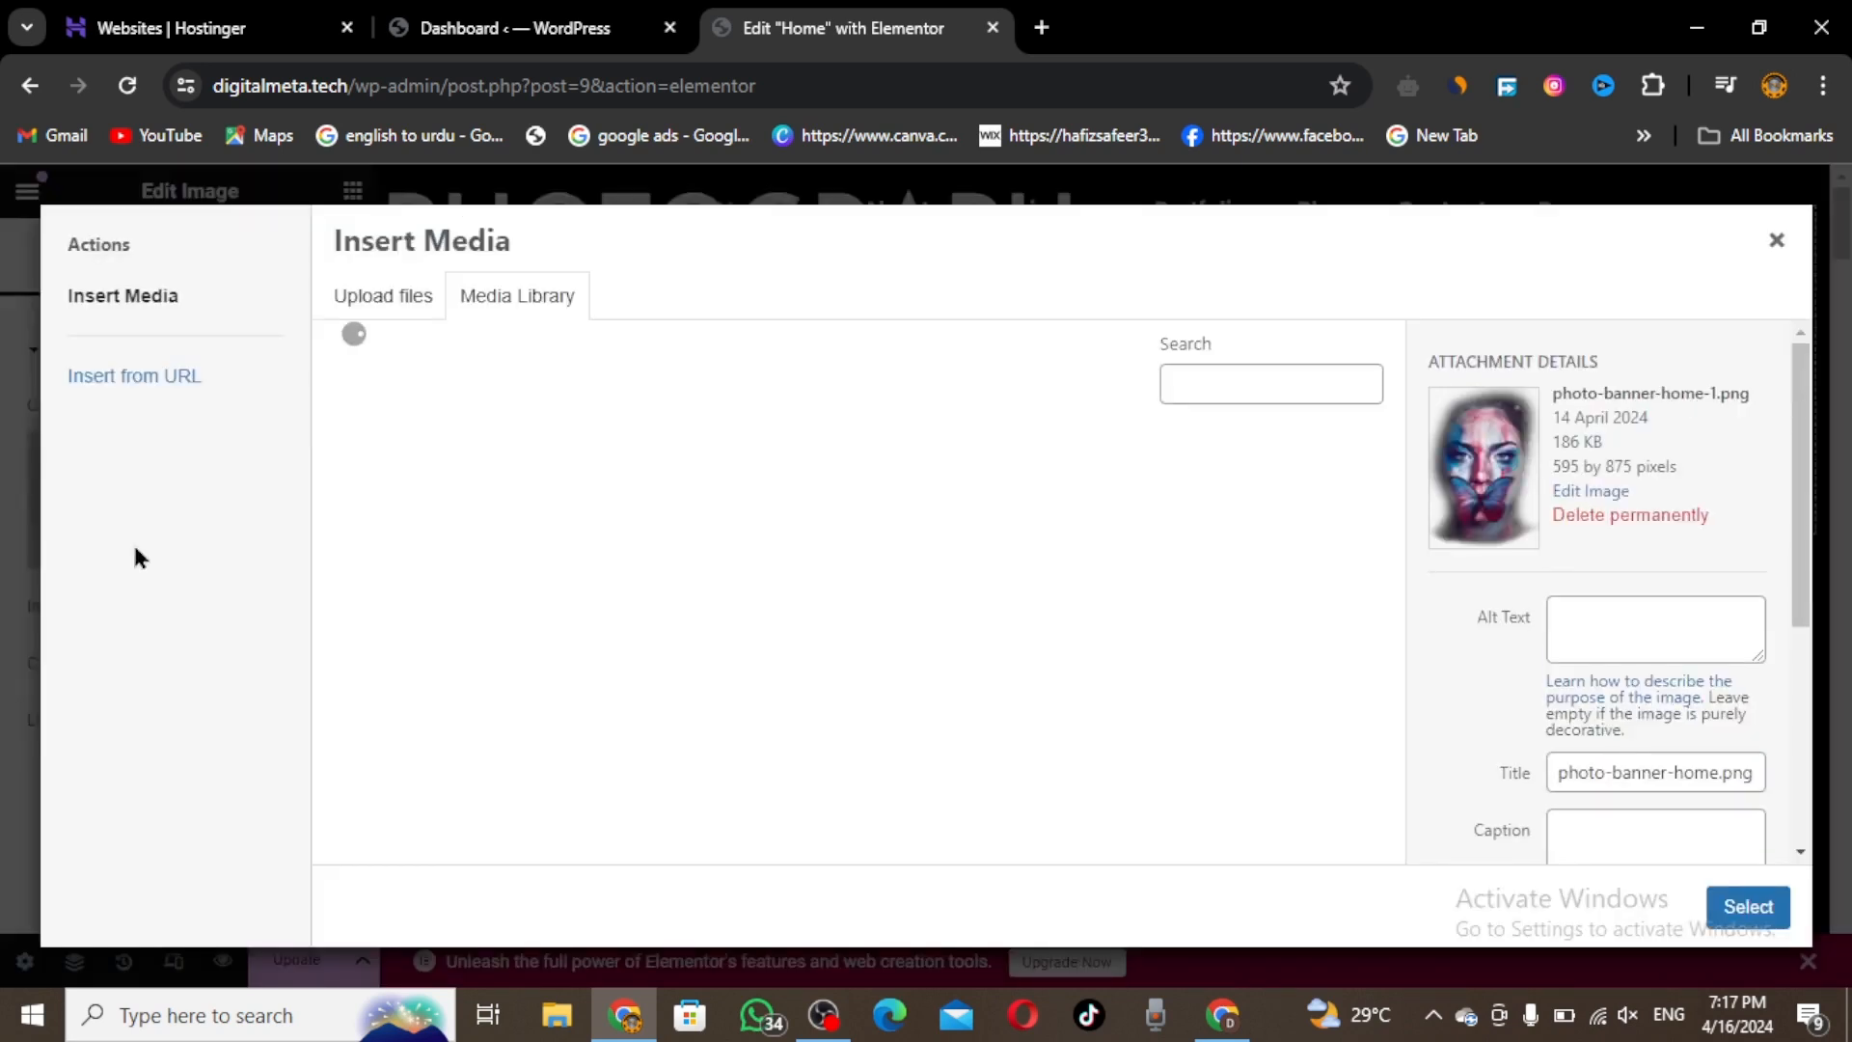
left_click(490, 297)
left_click(1775, 240)
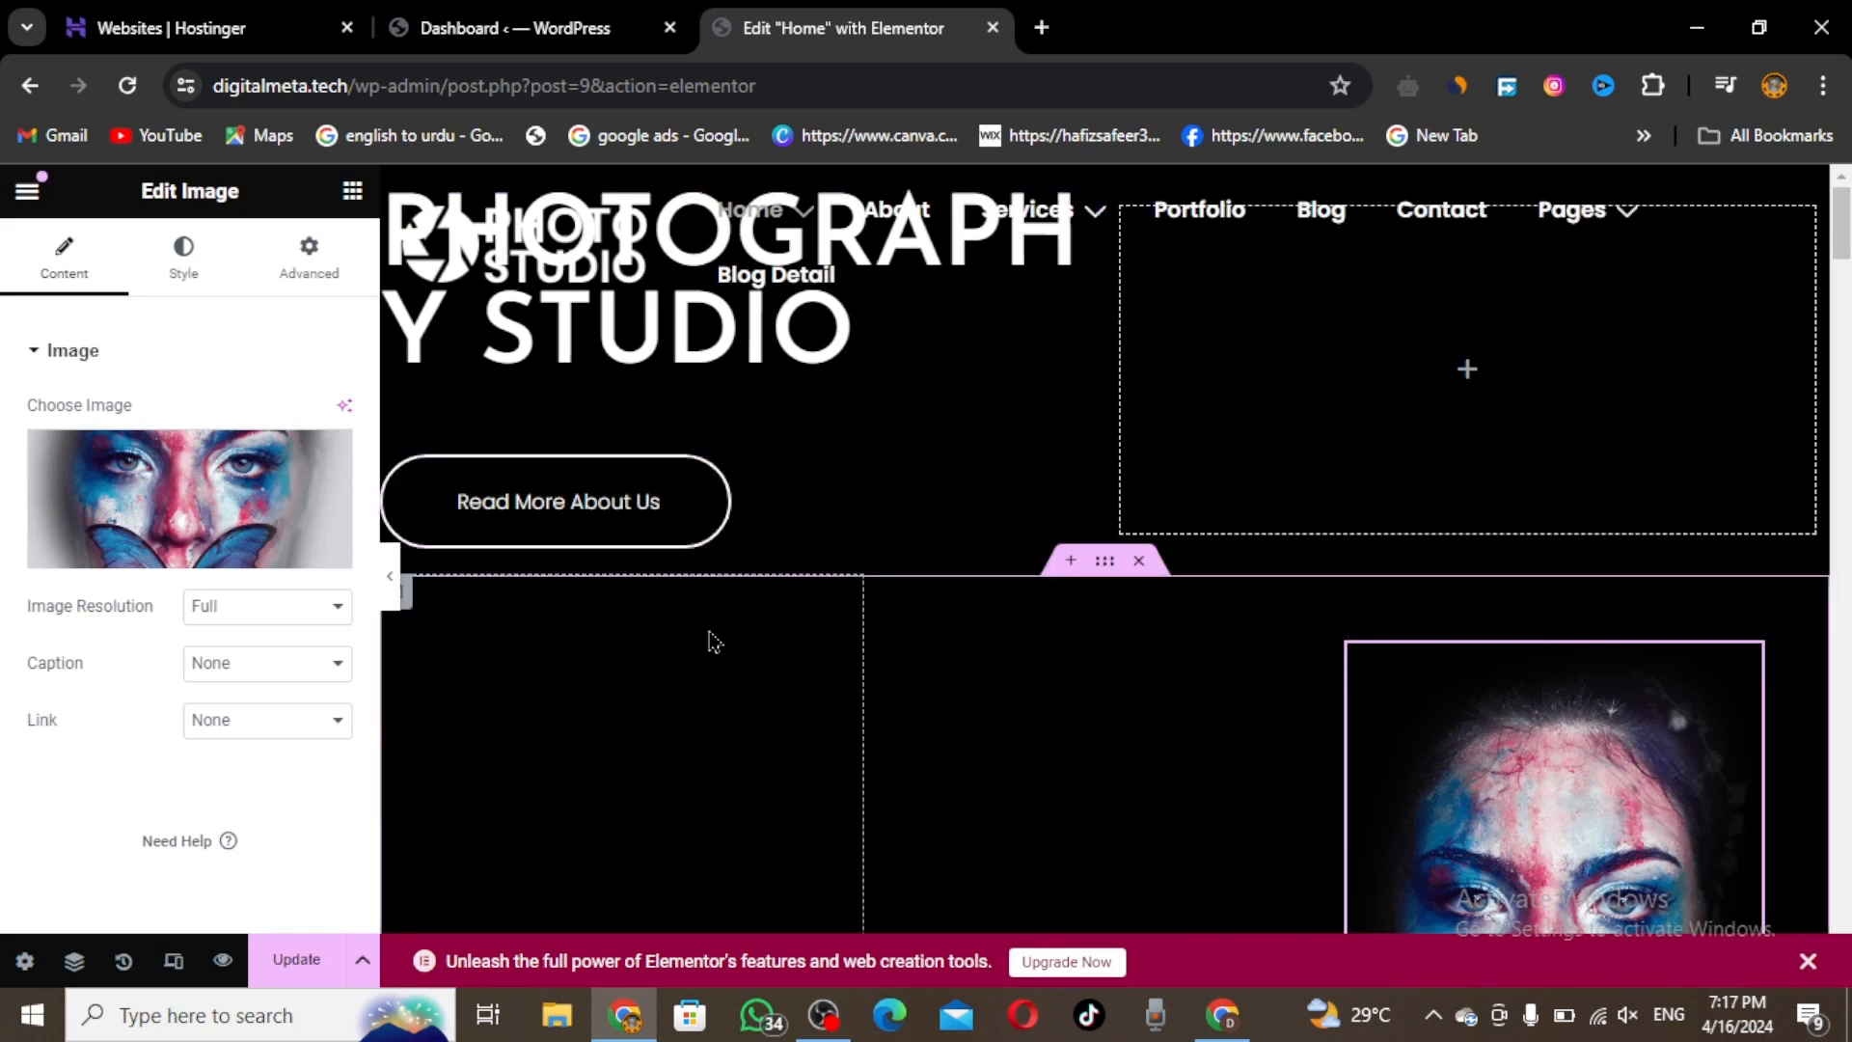
Select the Photography Studio heading again and leave the Home page editor for the live site without updating.
left_click(856, 416)
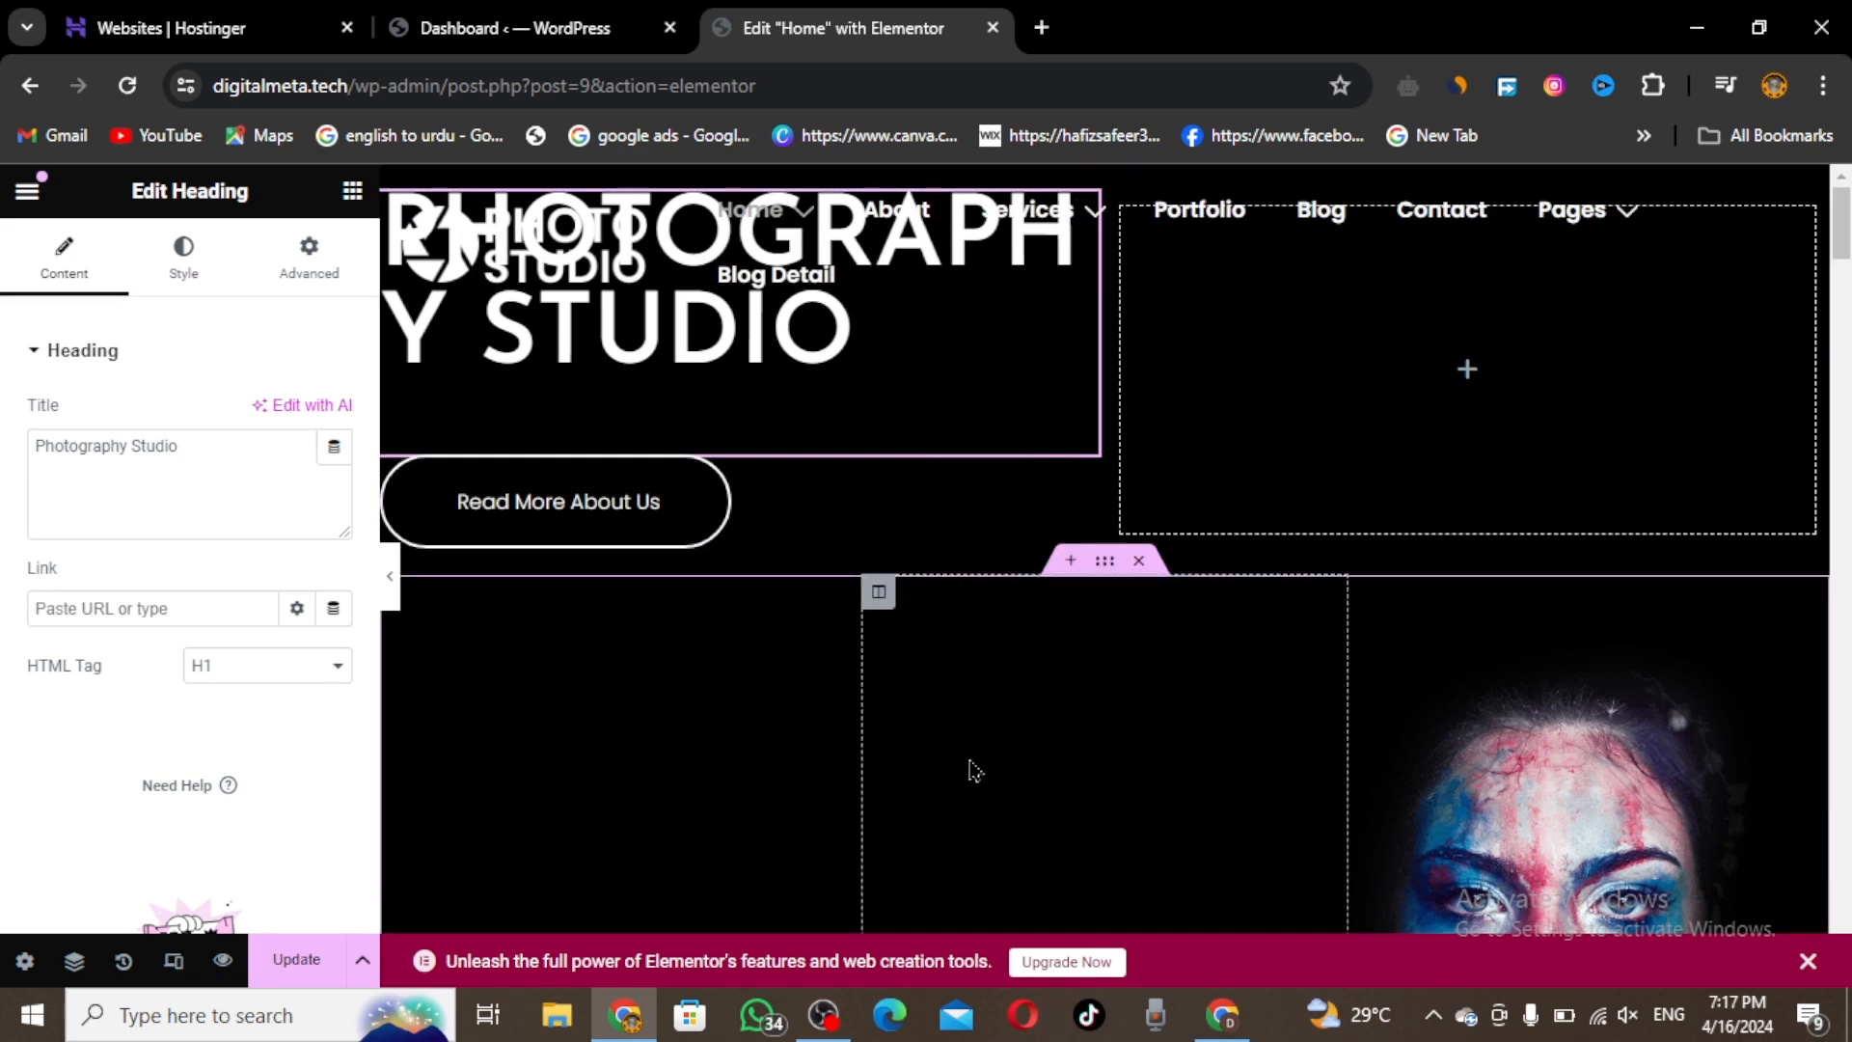
left_click_drag(1840, 230, 1771, 171)
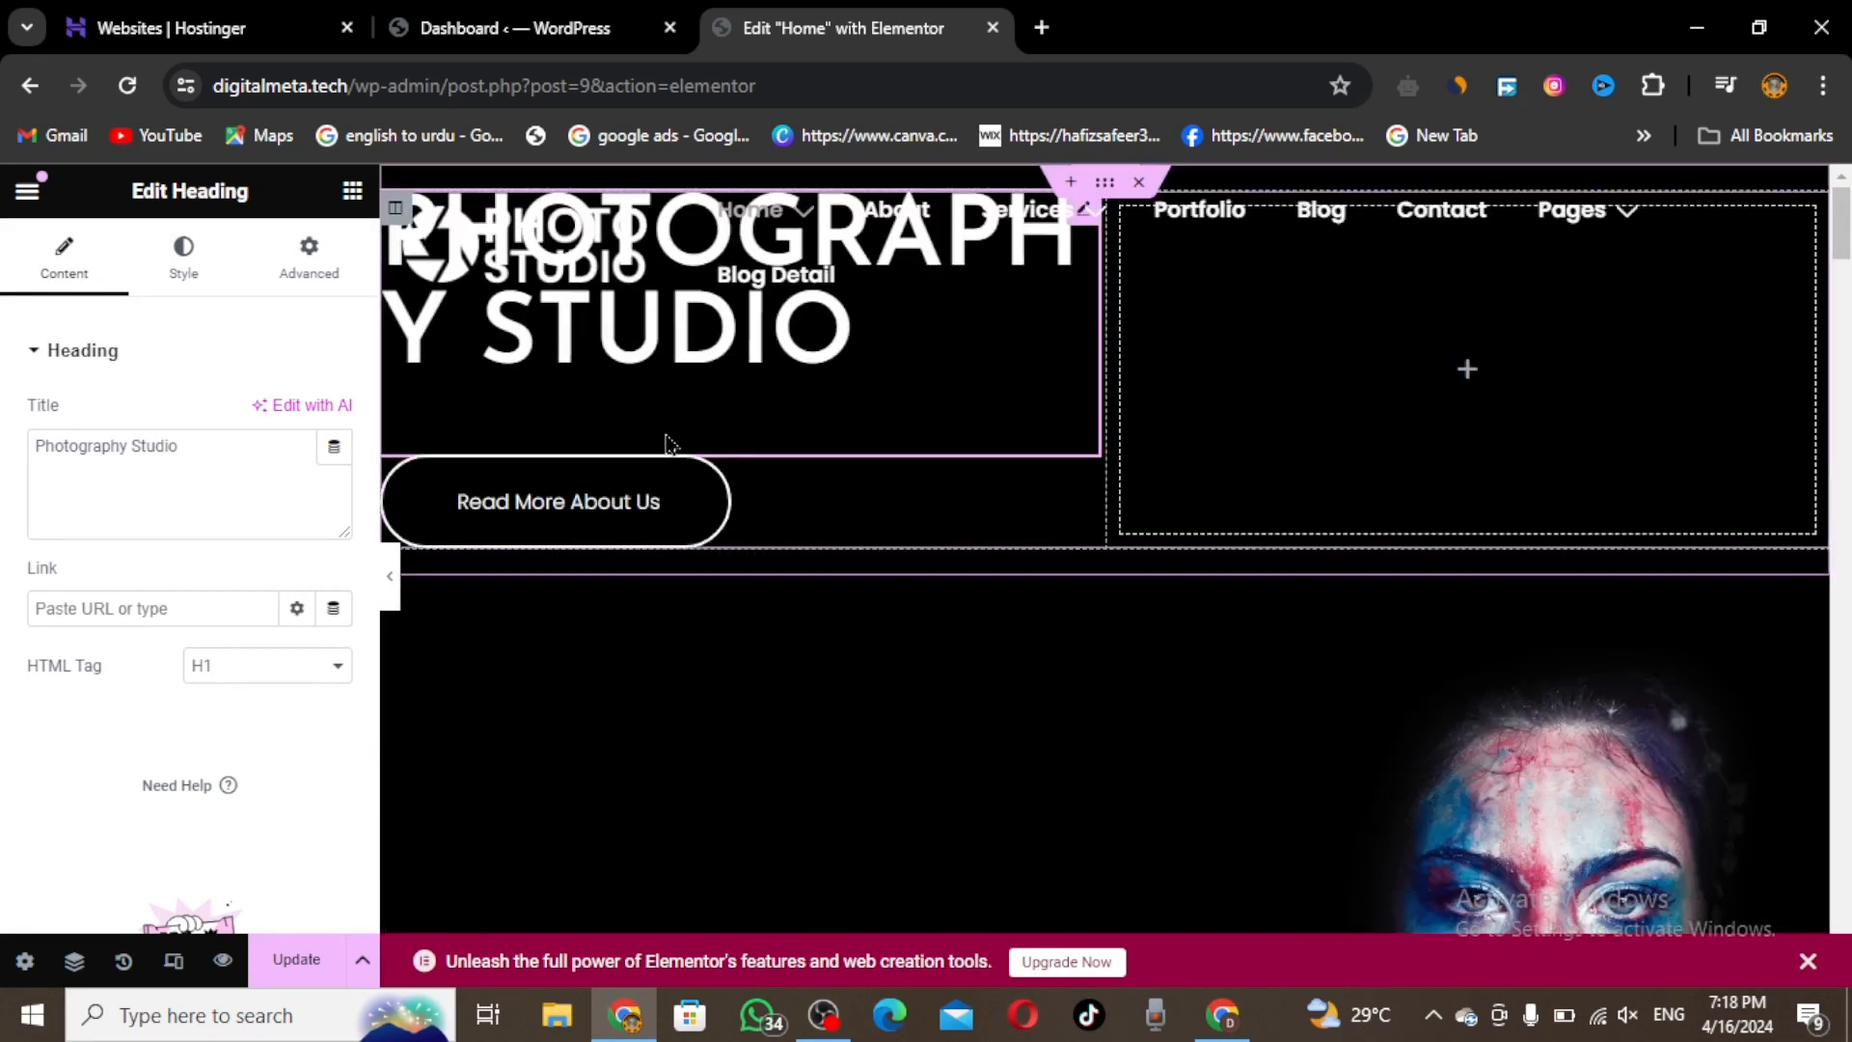
left_click(34, 88)
left_click(1045, 257)
Open the About page of the live site and view its content.
mouse_move(1042, 210)
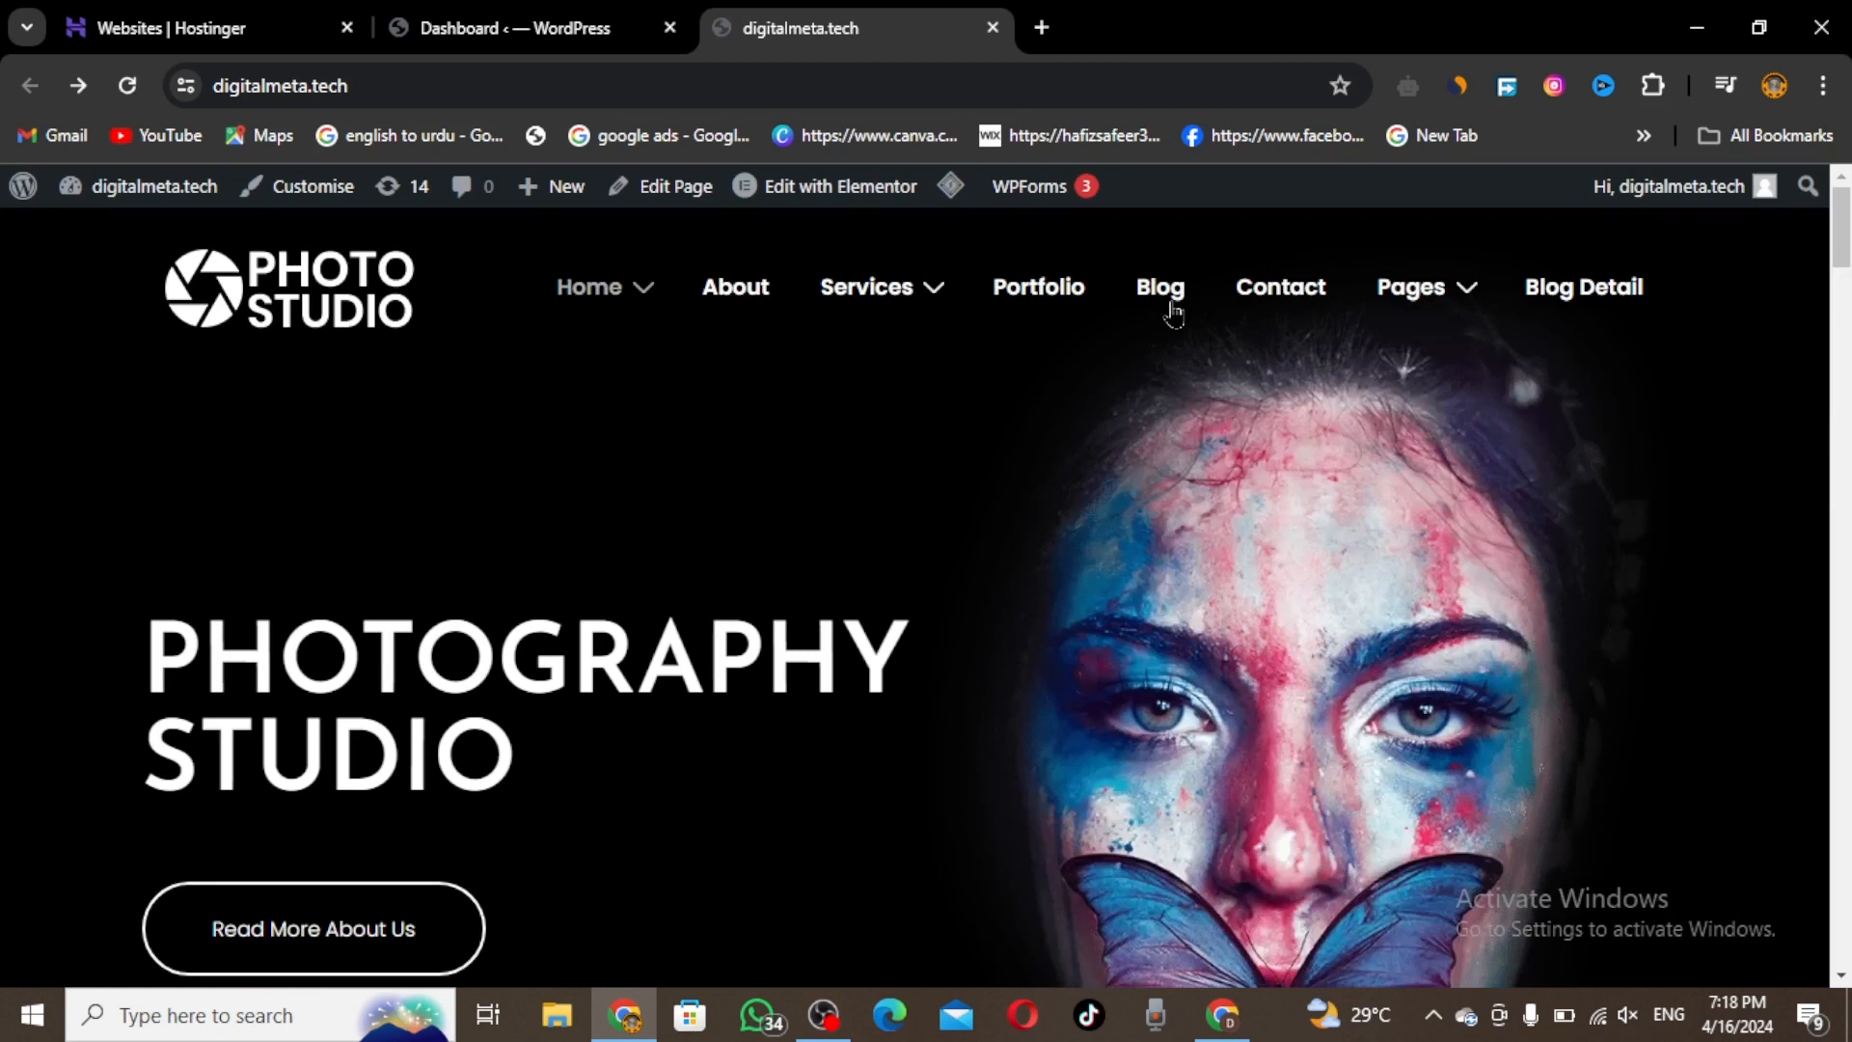
left_click(733, 301)
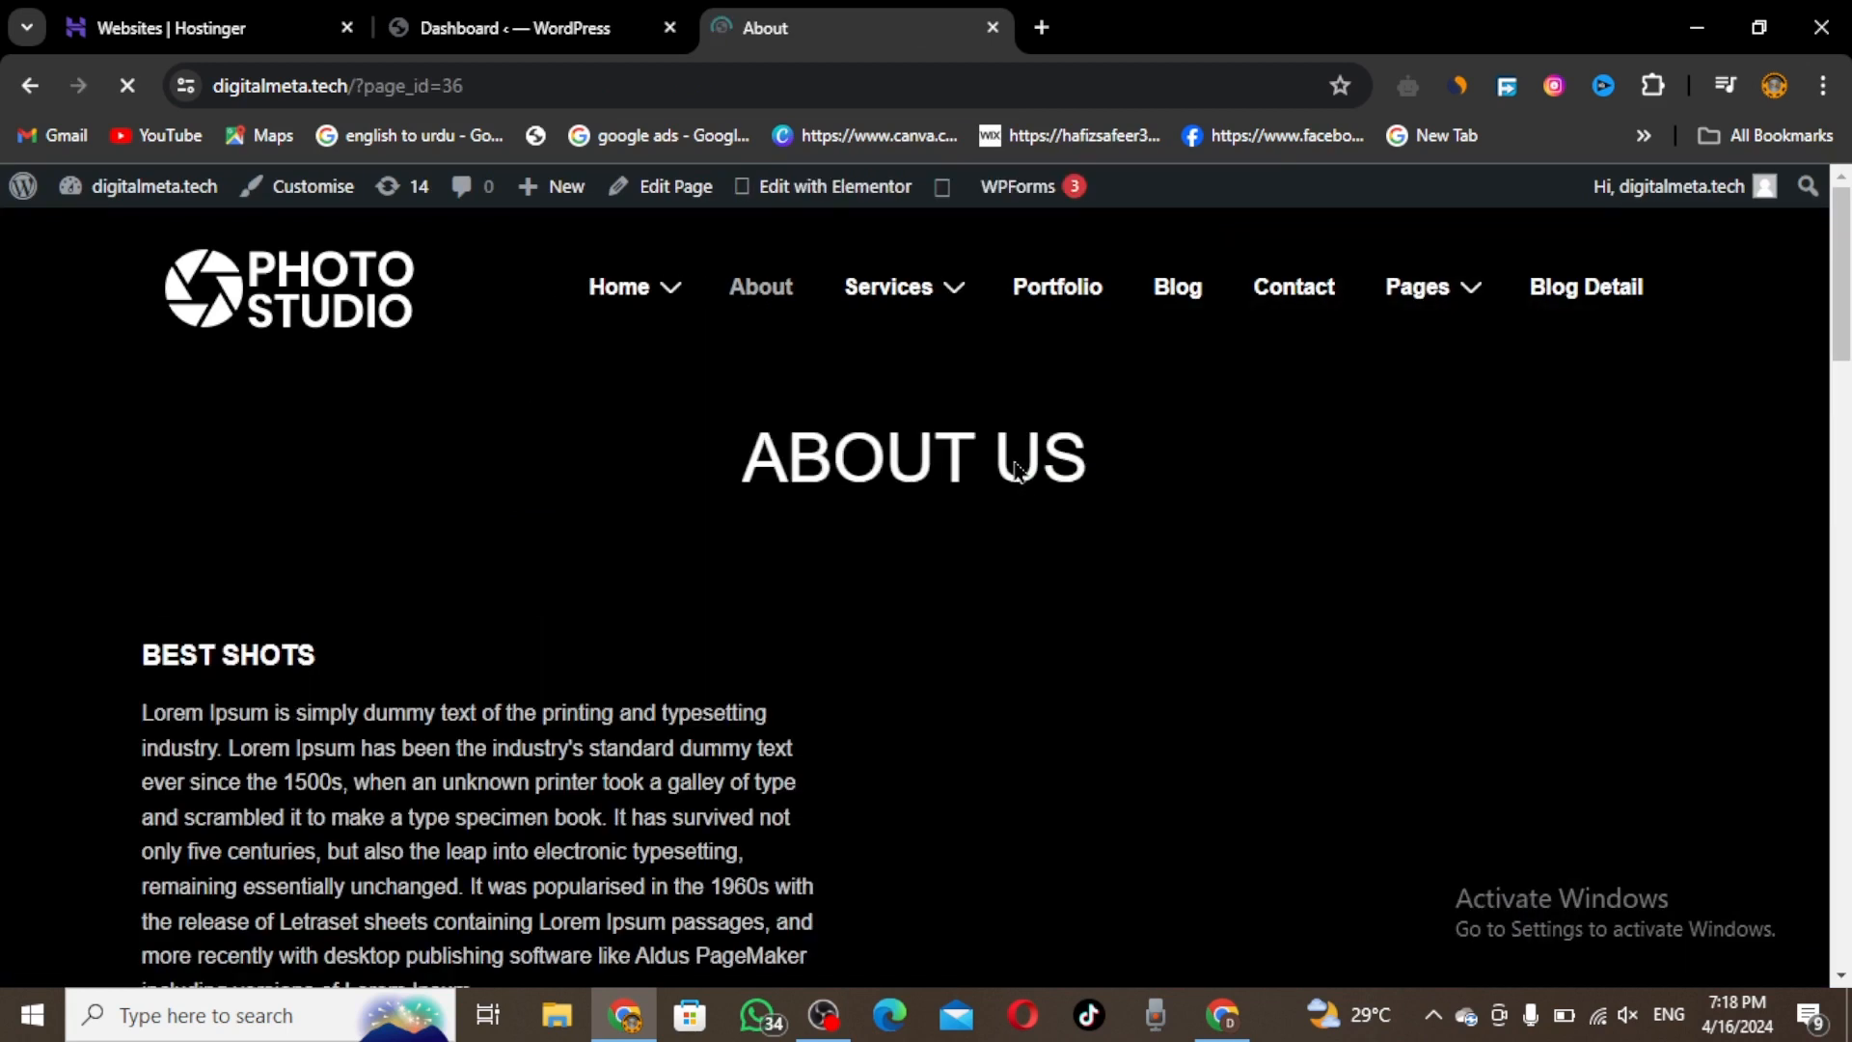
scroll(1500, 512, "down", 3)
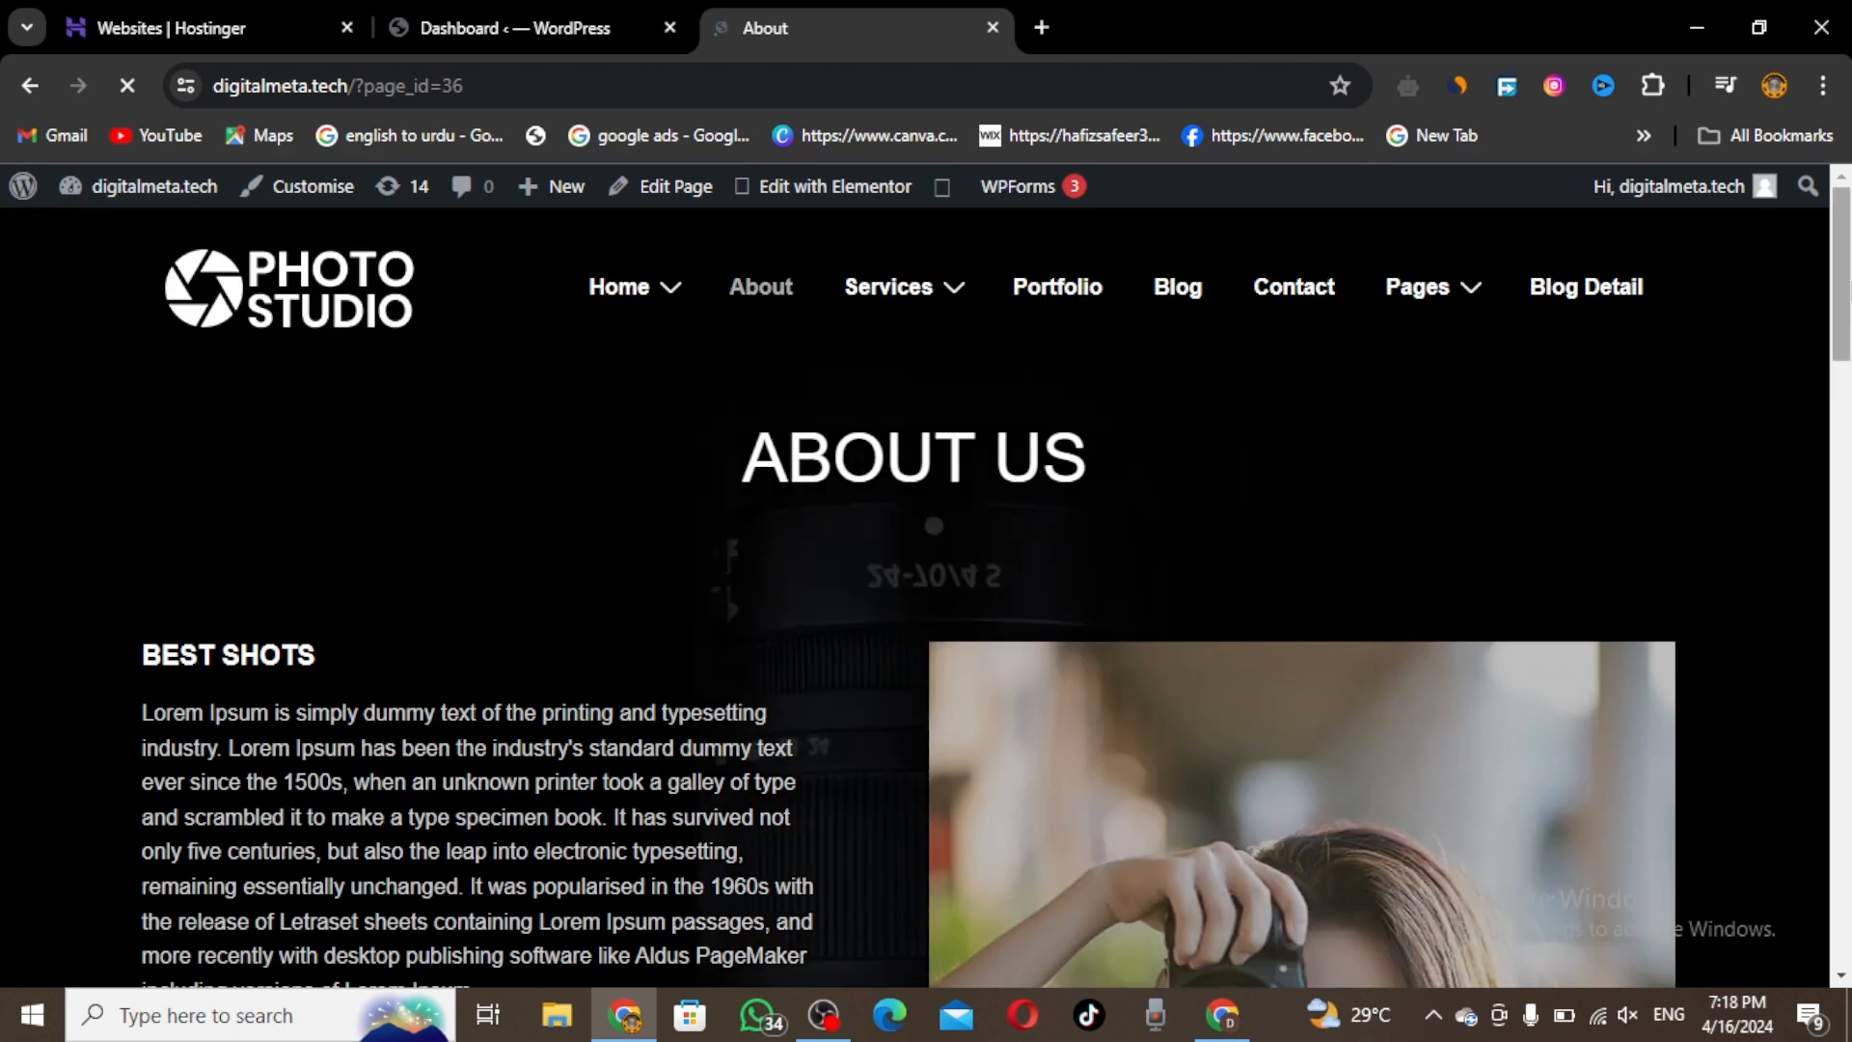
left_click_drag(1848, 347, 1848, 288)
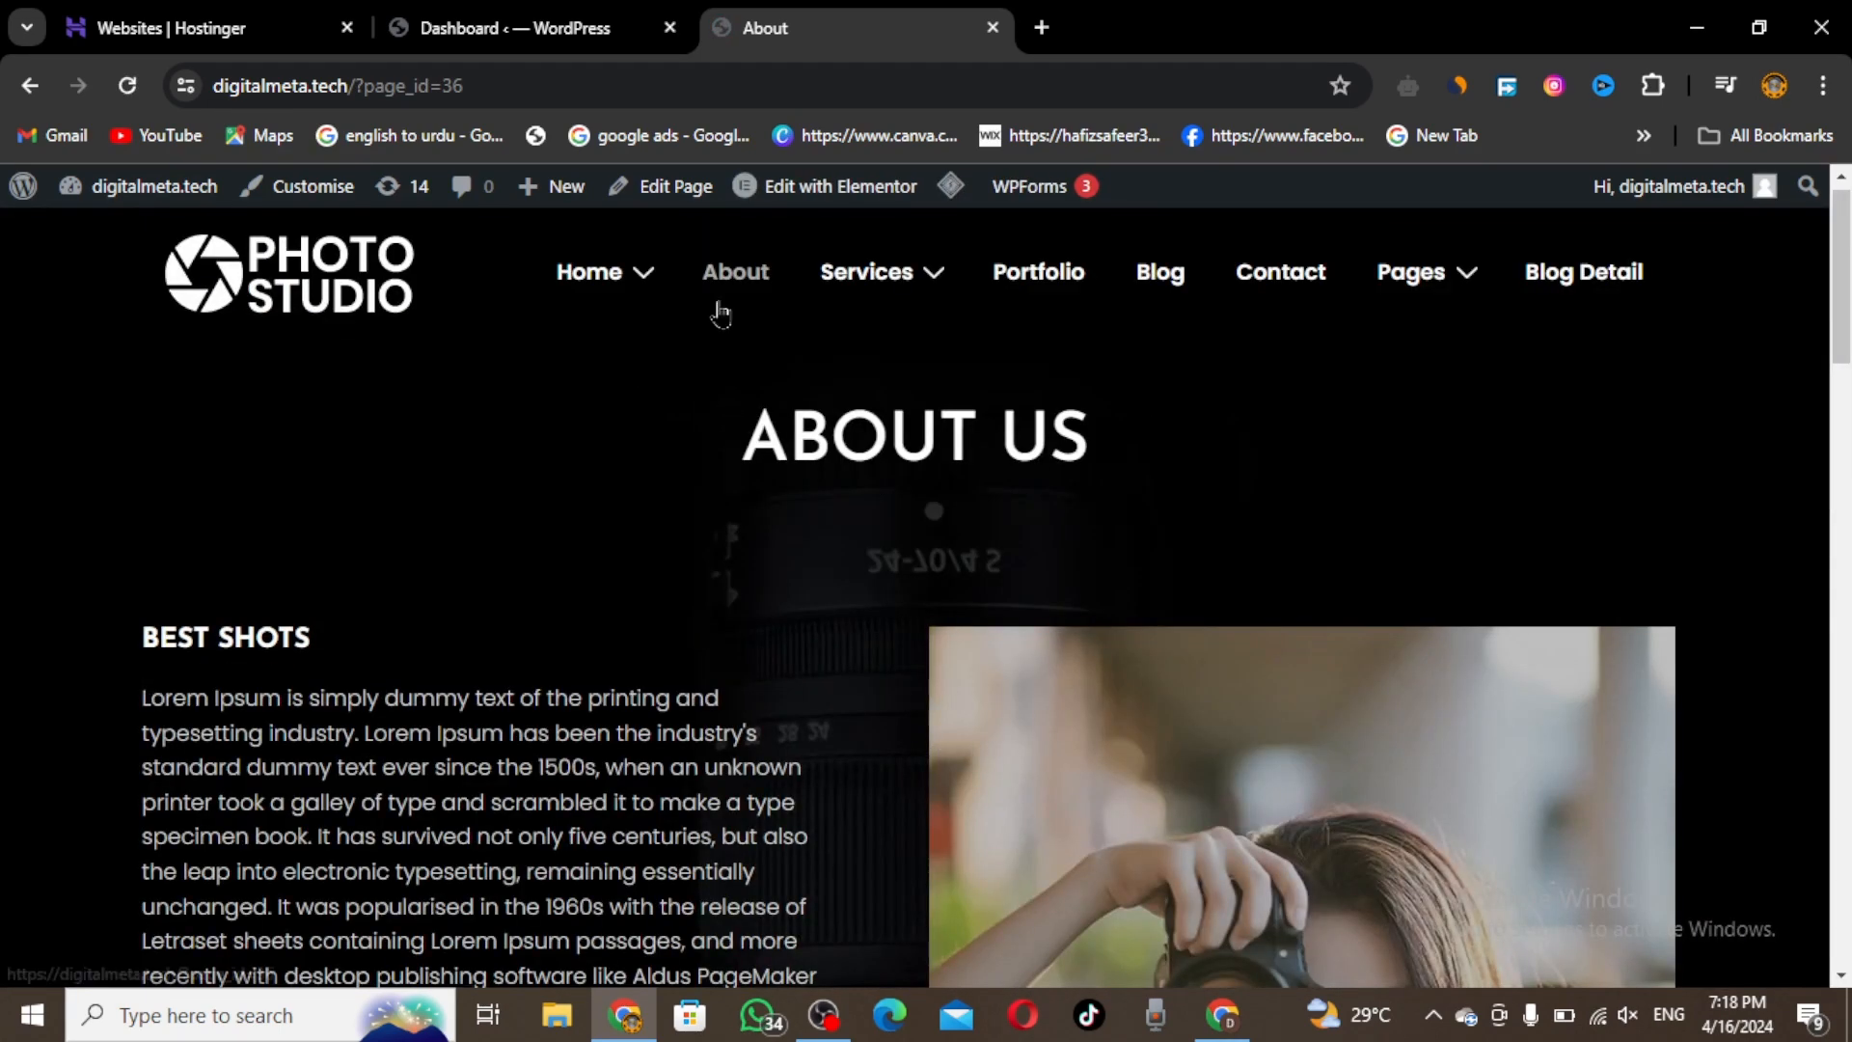
Open the About page in Elementor through Site Settings and close the settings to reach the page's widgets.
mouse_move(786, 200)
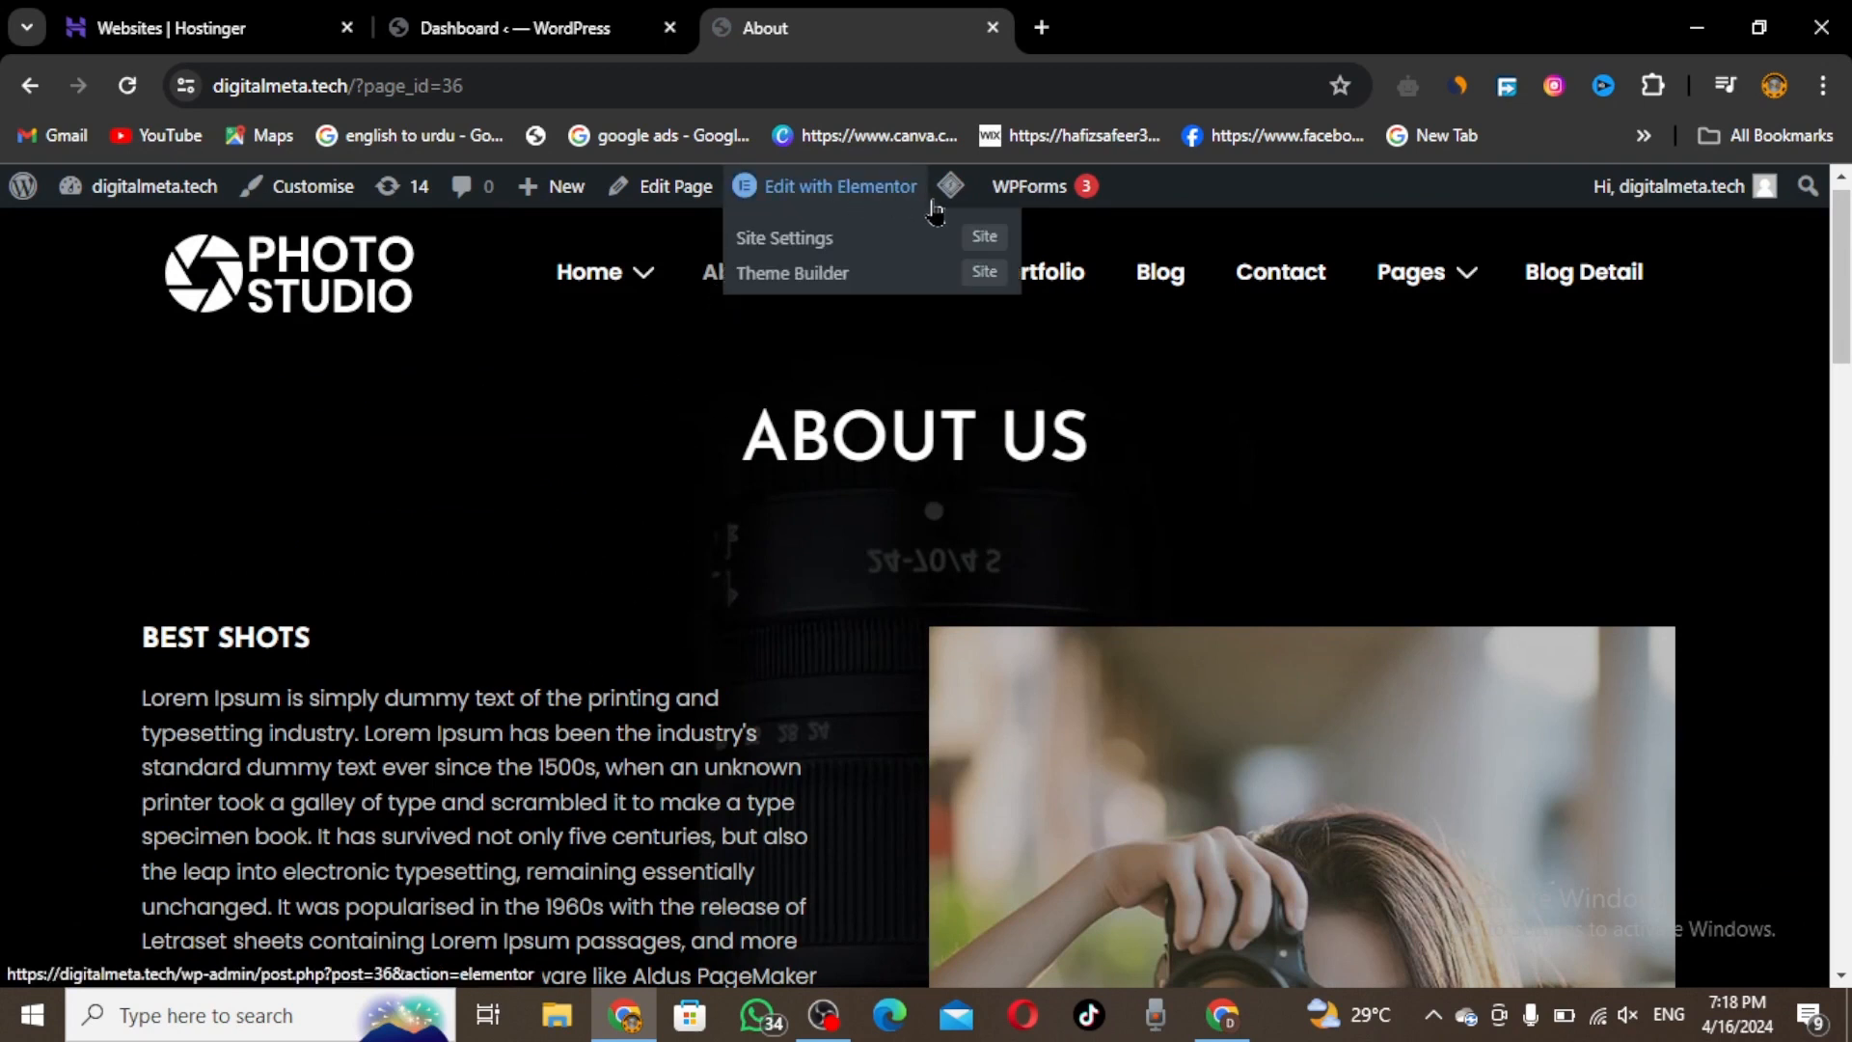
left_click(990, 244)
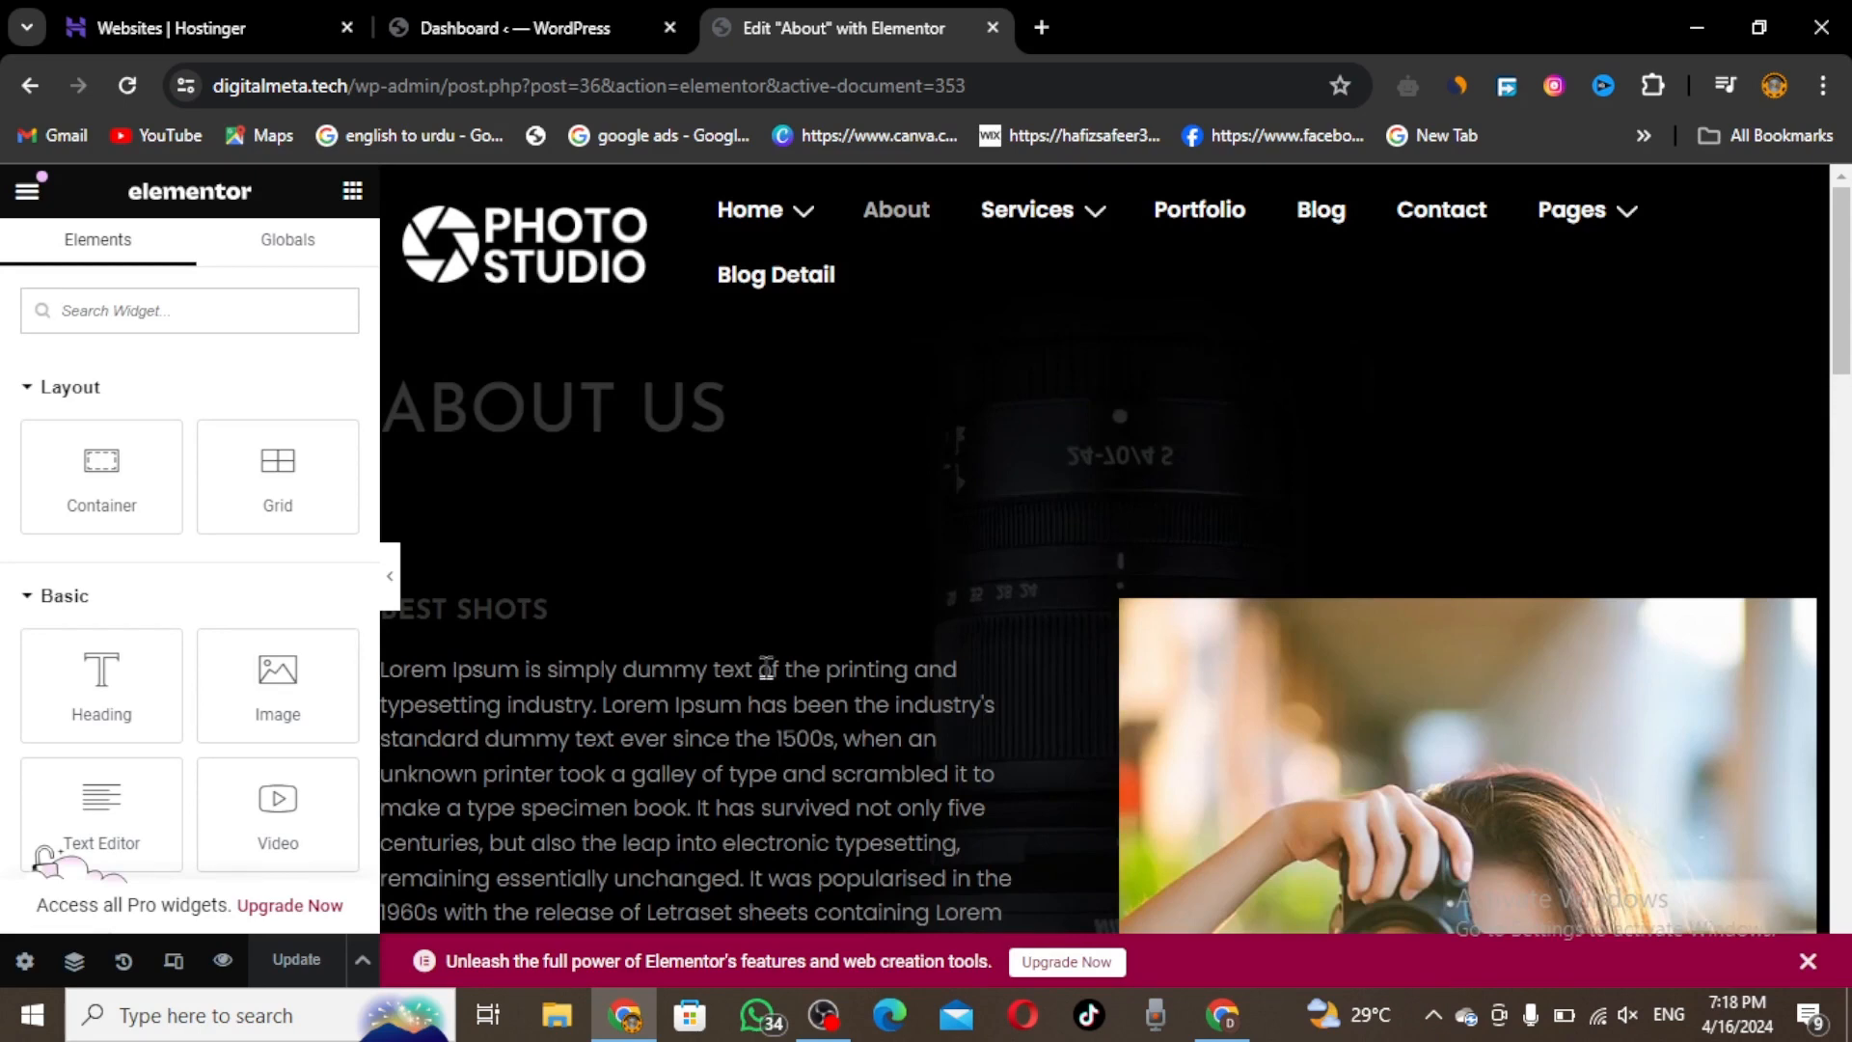
left_click(352, 190)
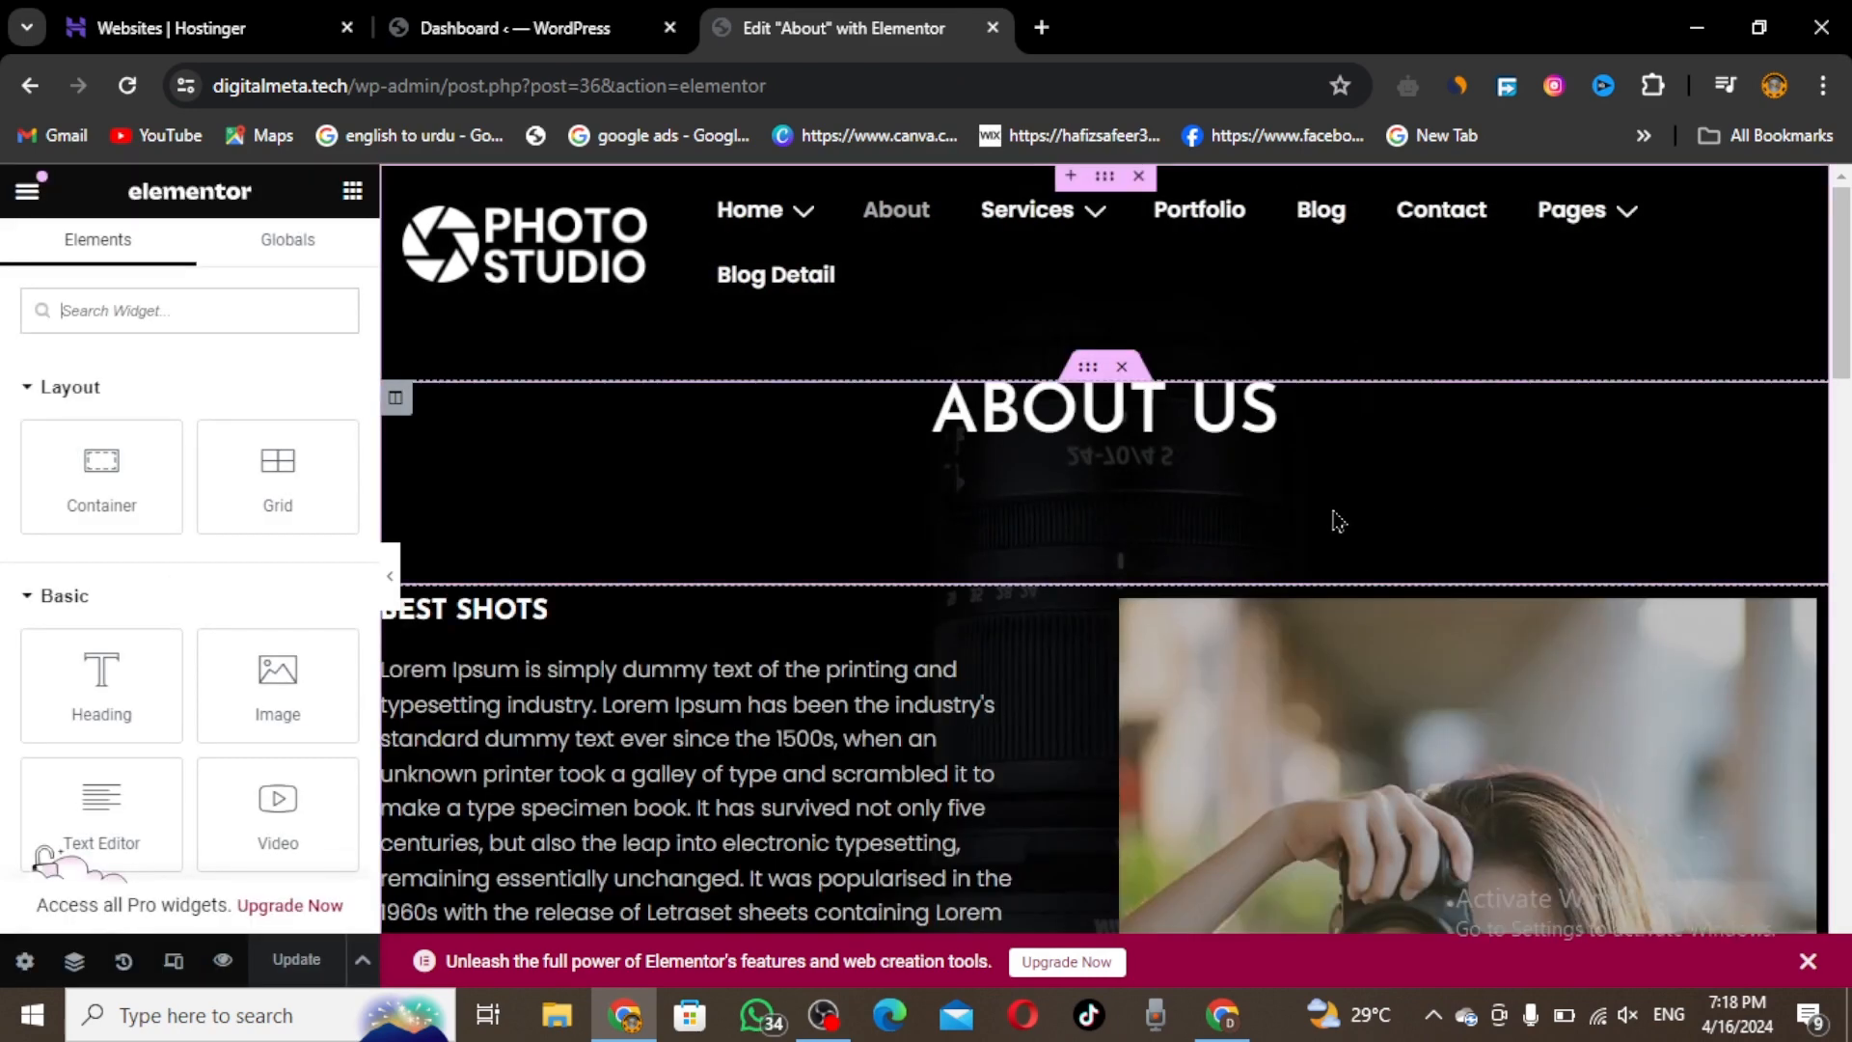
Inspect the settings of the Best Shots paragraph and camera photo, dismissing the Elementor AI offer, and review the page through the Our Team section.
left_click(750, 789)
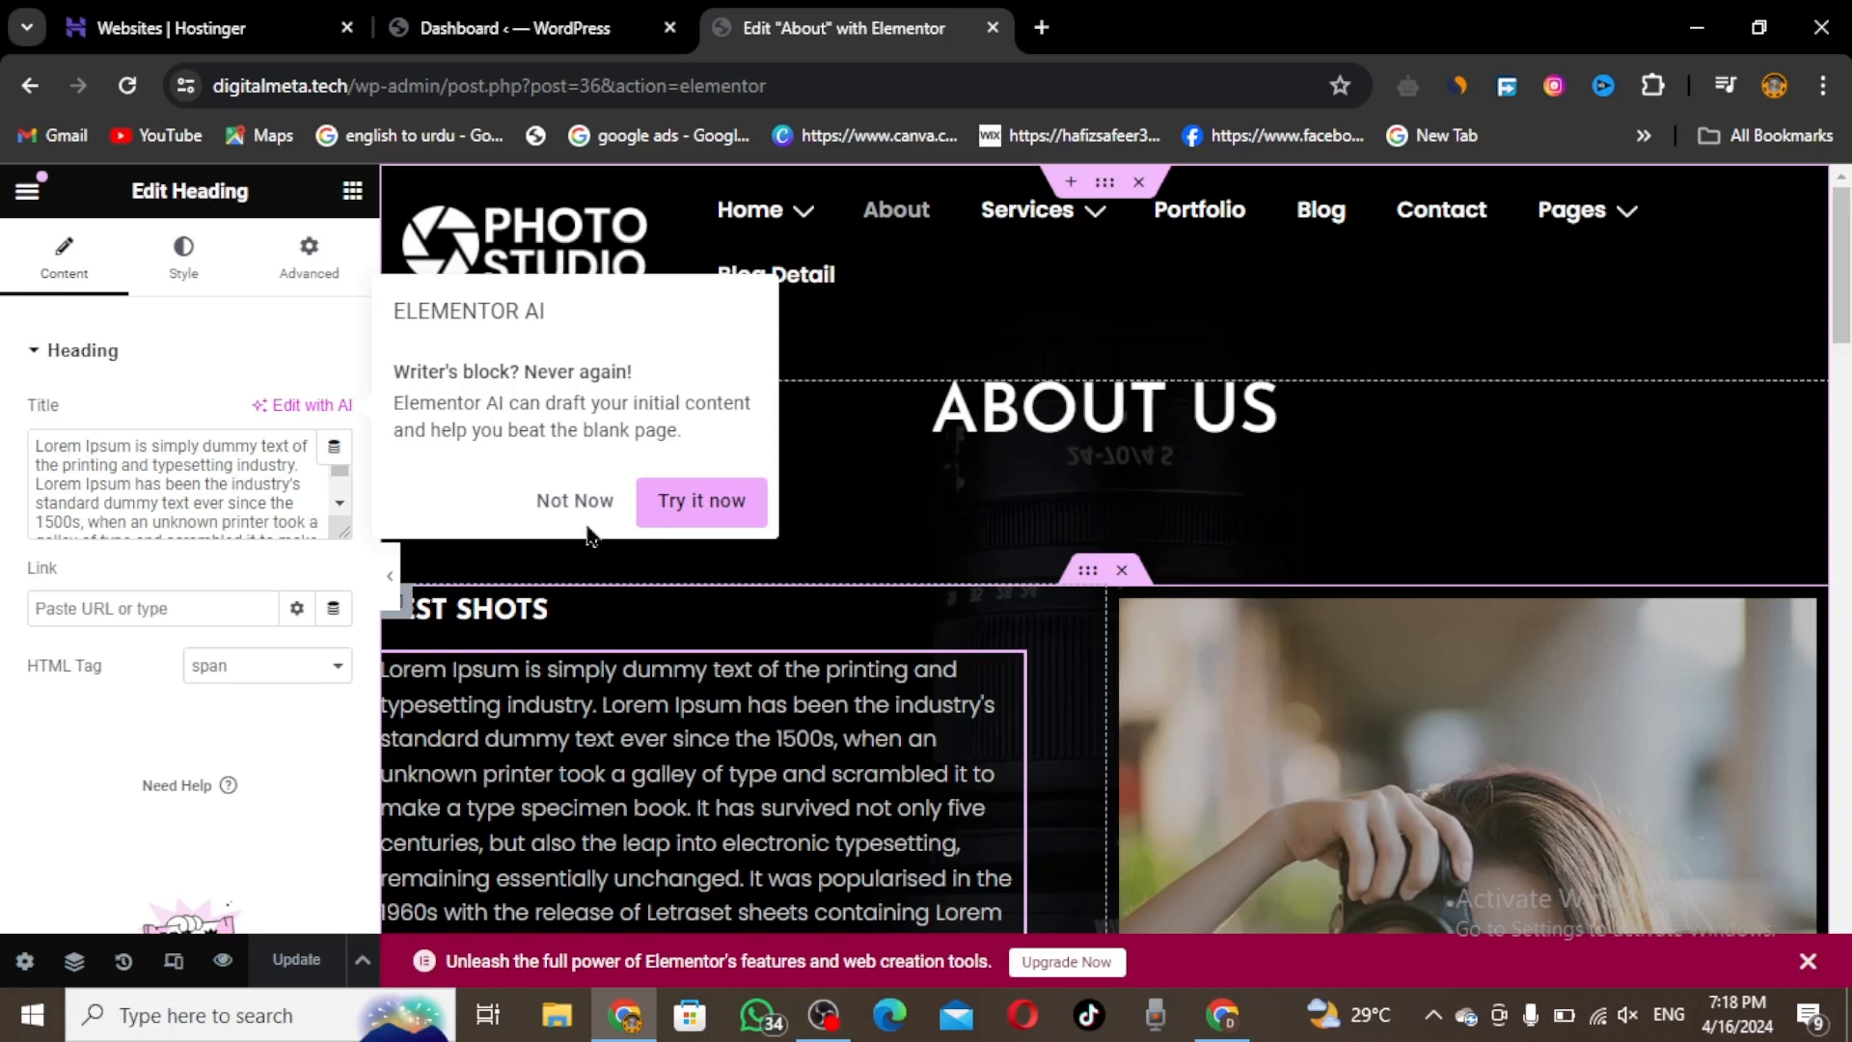
left_click(572, 497)
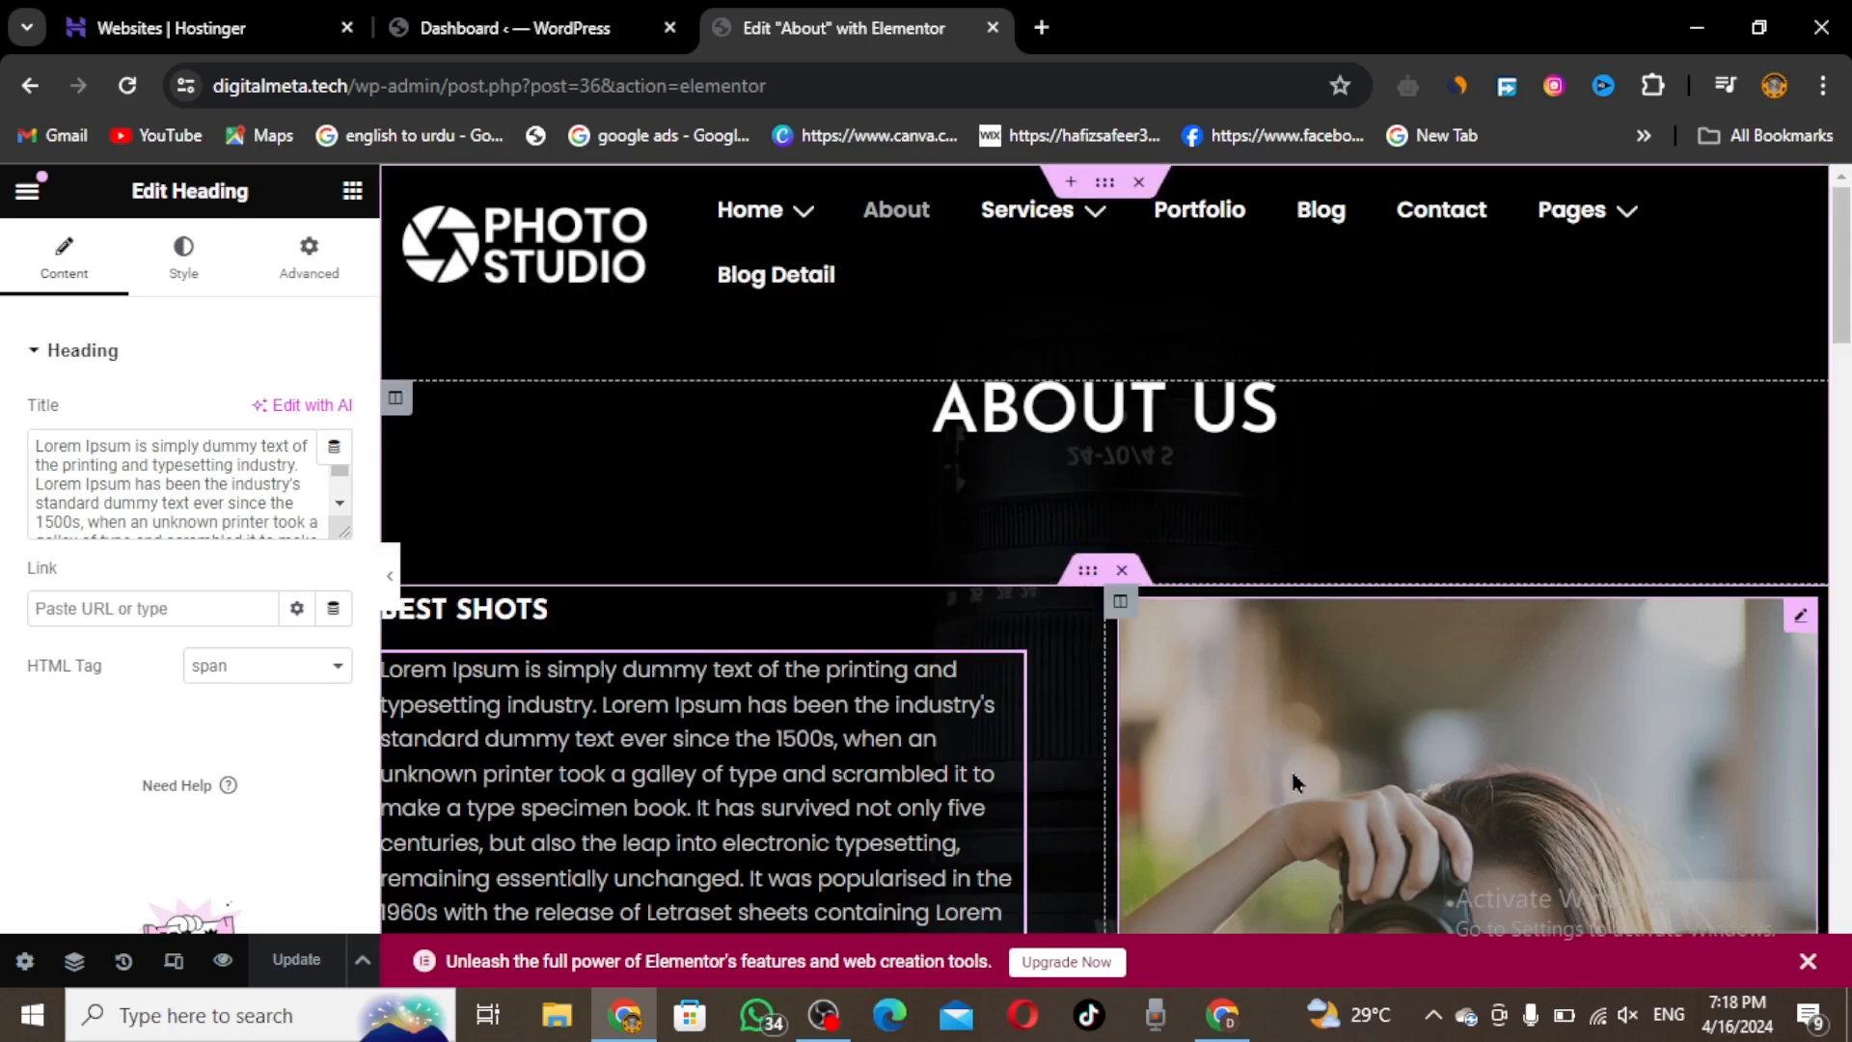
left_click(1403, 776)
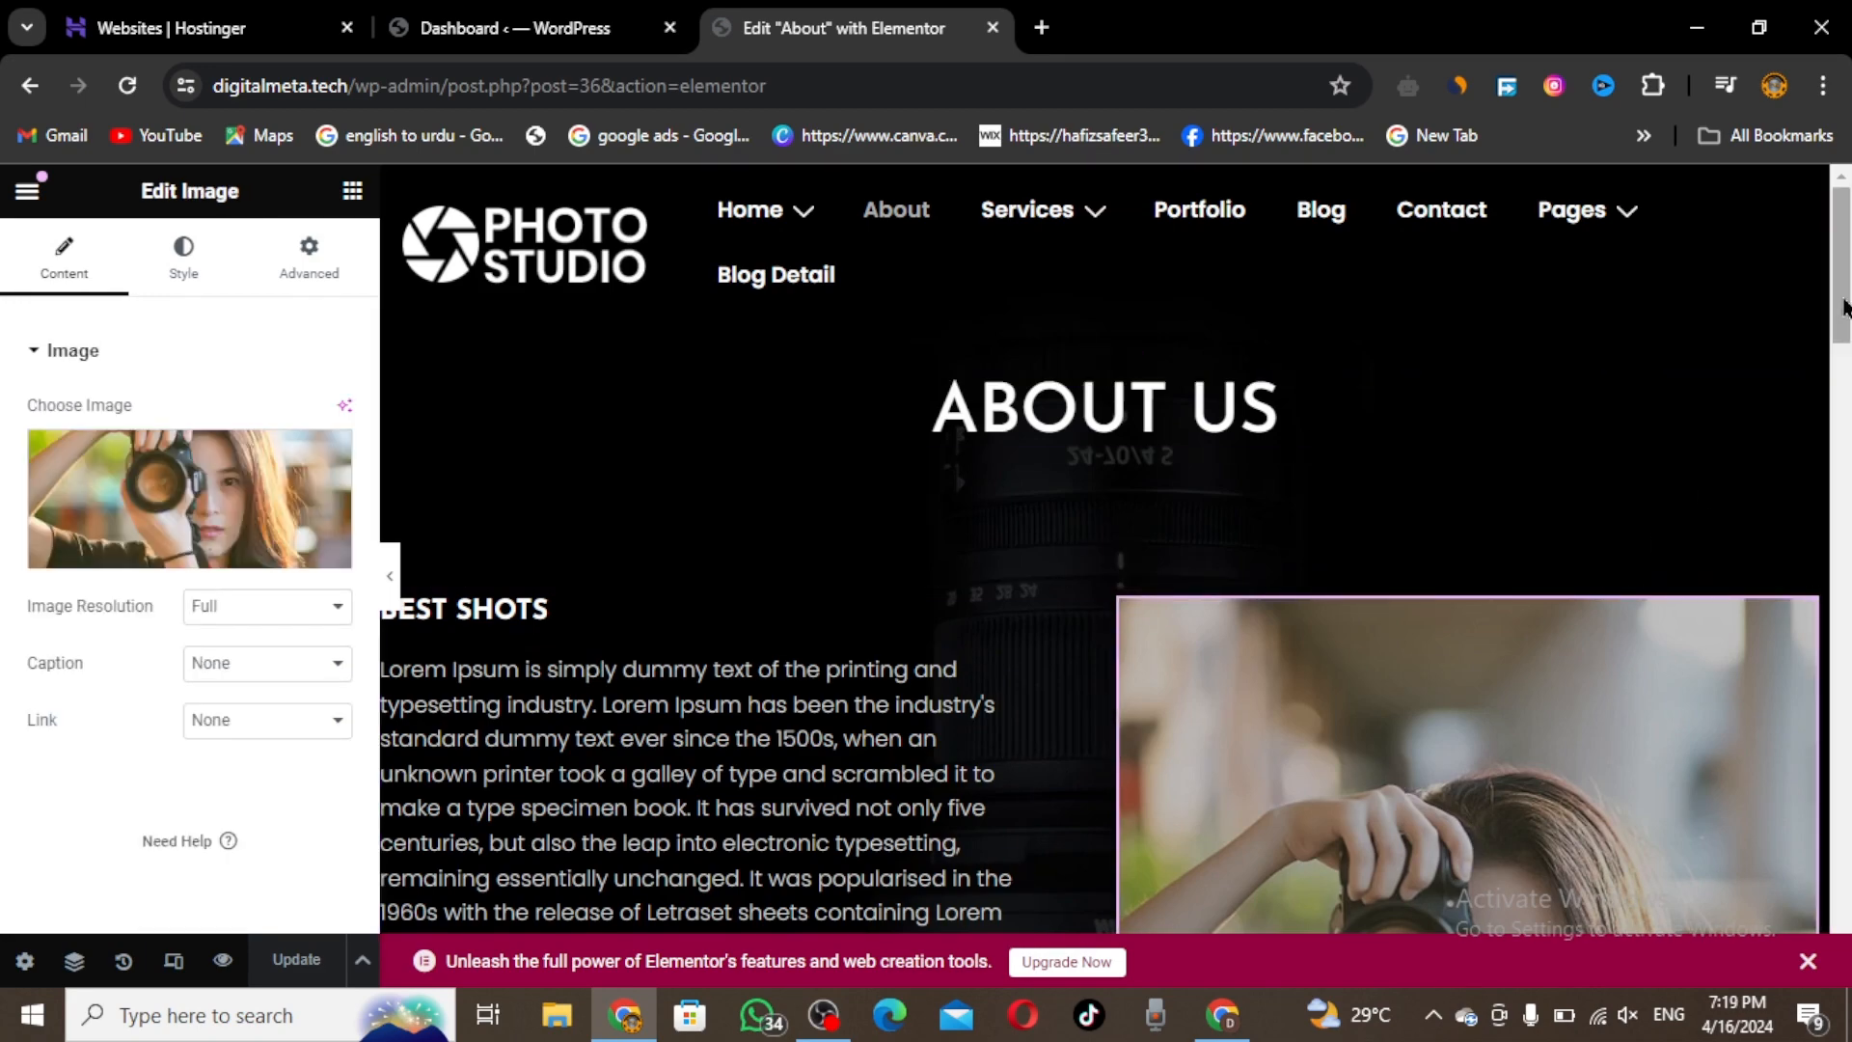
scroll(1813, 442, "down", 15)
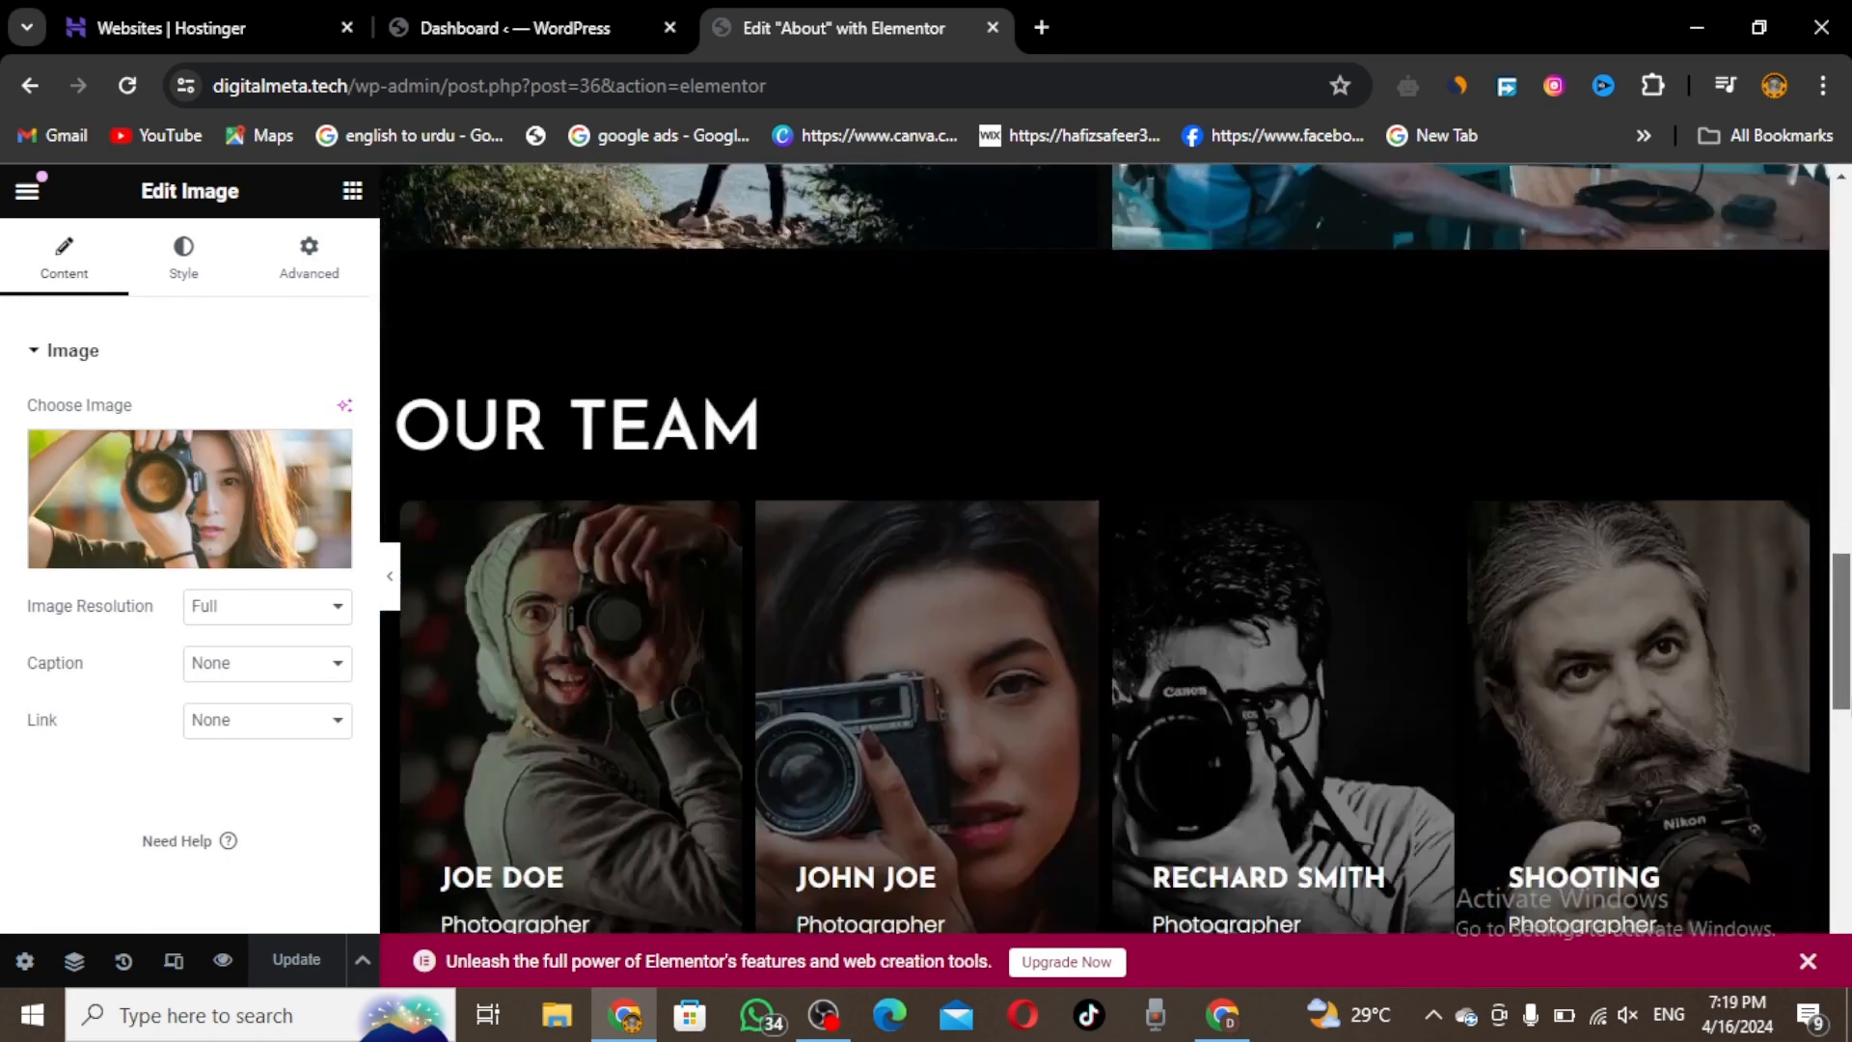
left_click_drag(1840, 583, 1841, 208)
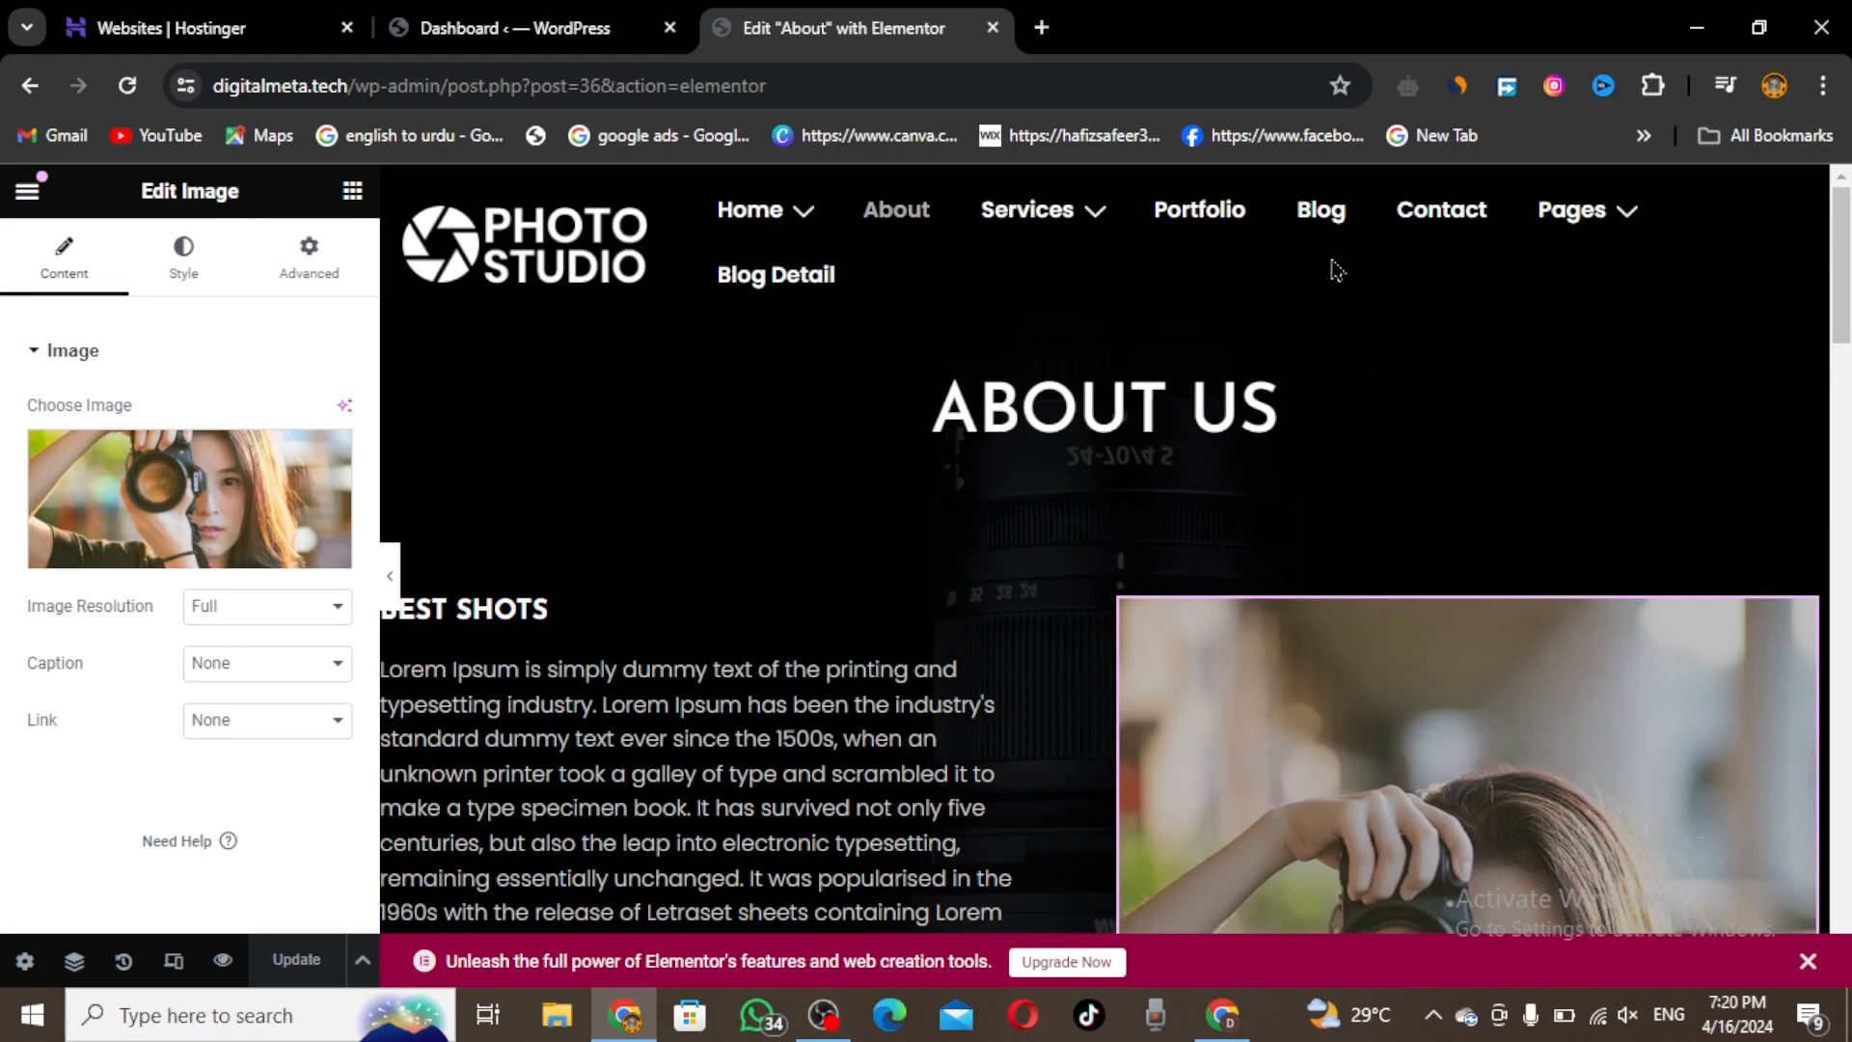
Search Google for ezoic in a new browser tab, open the ezoic.com homepage and look over its opening section.
left_click(1042, 29)
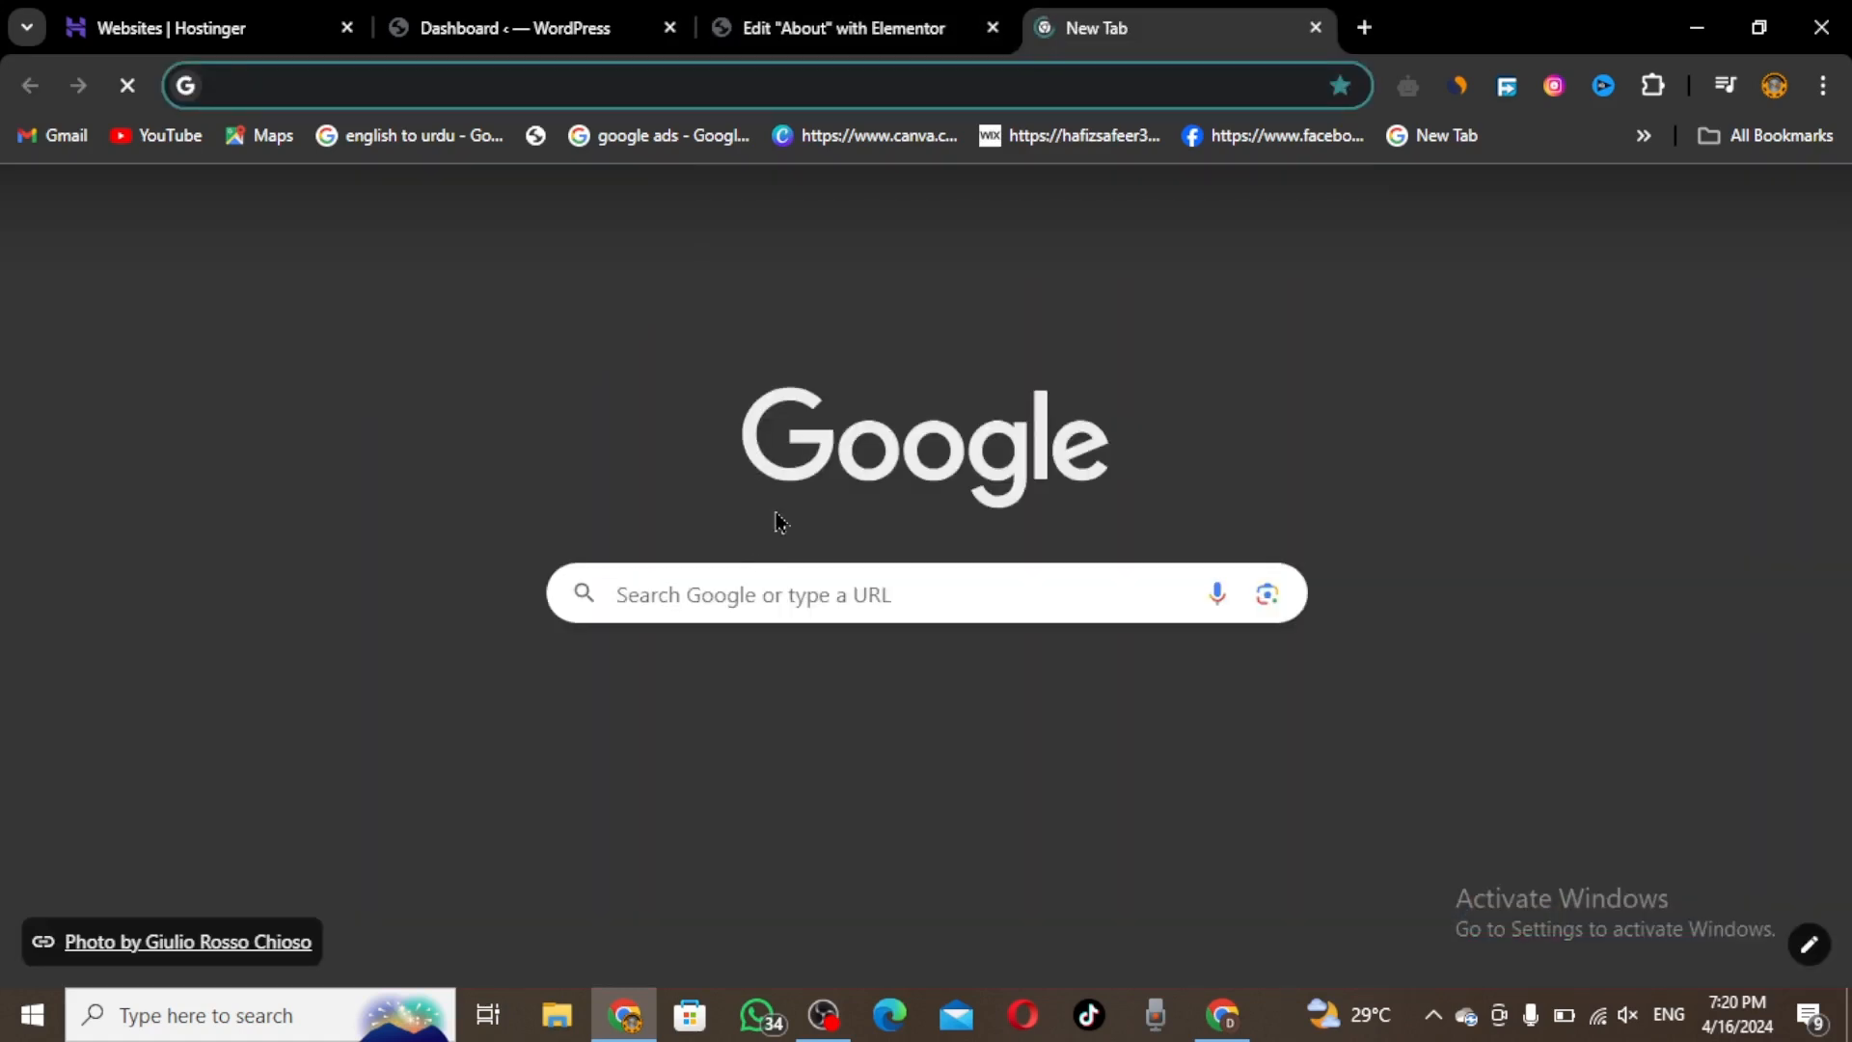
left_click(733, 580)
type("ez")
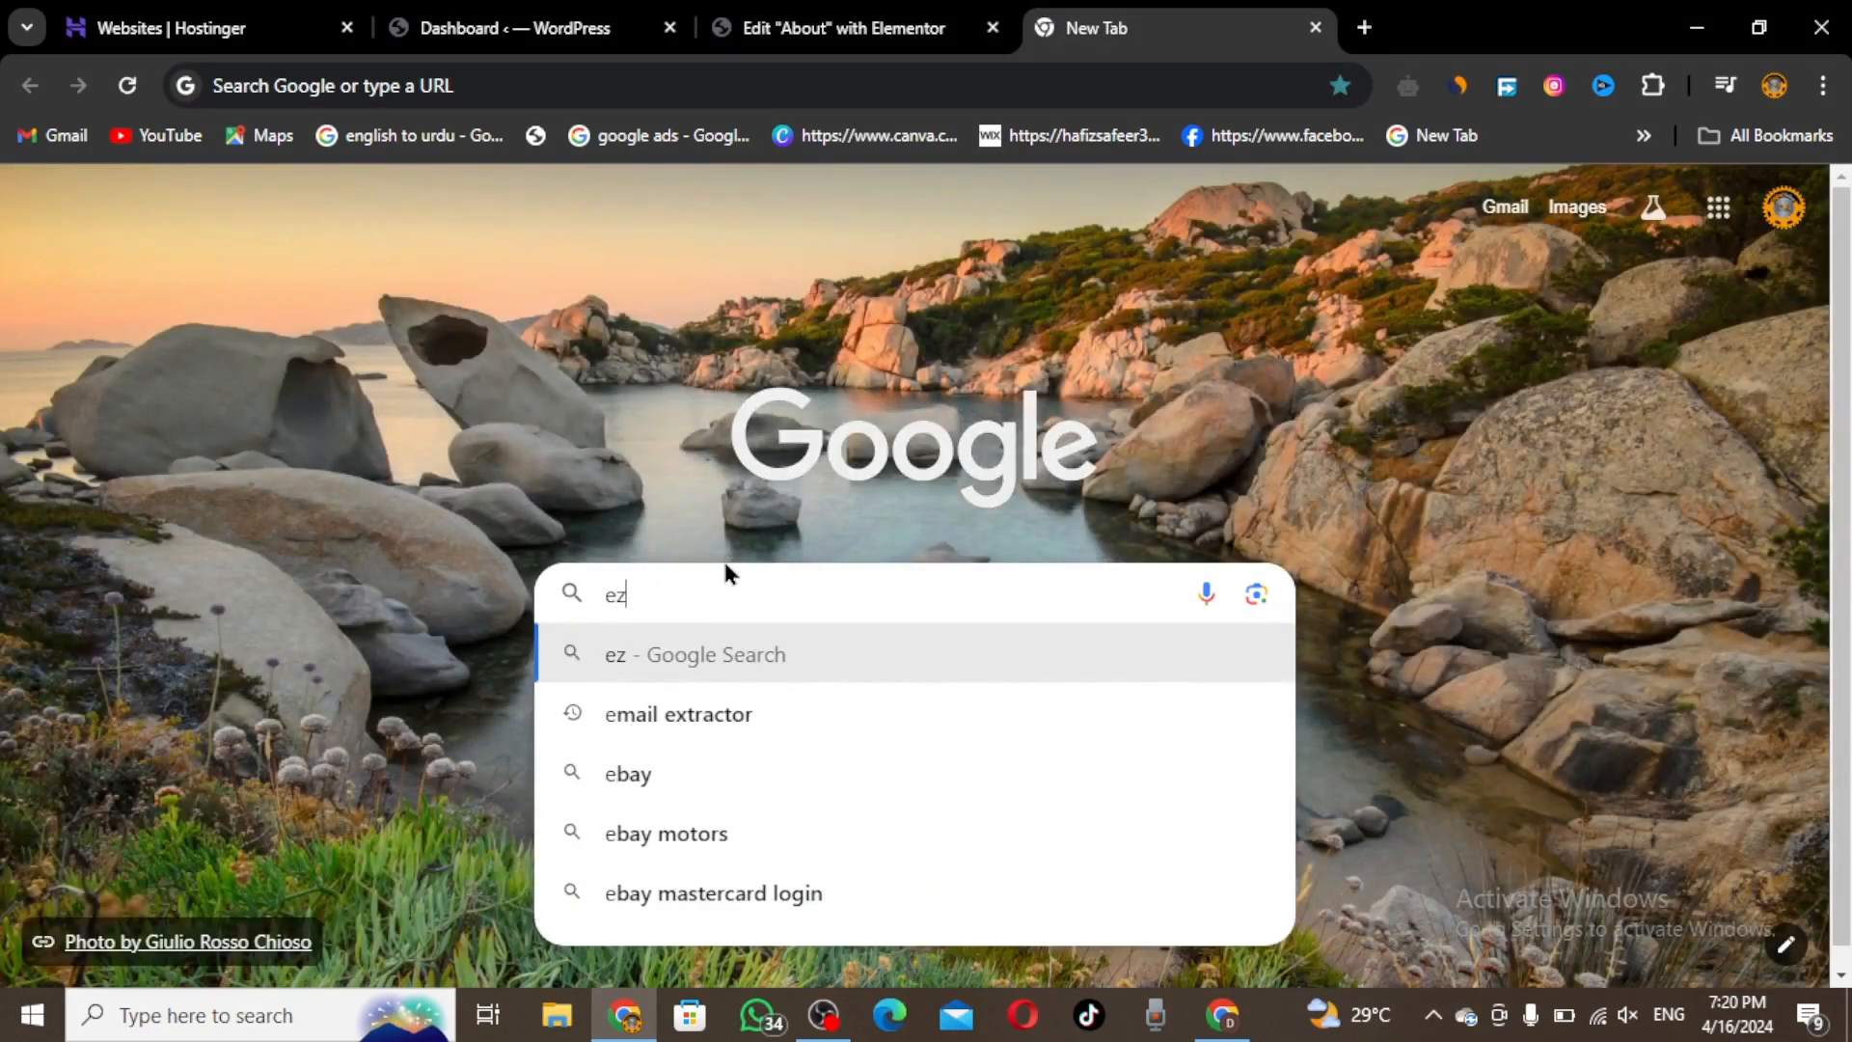
type("oic")
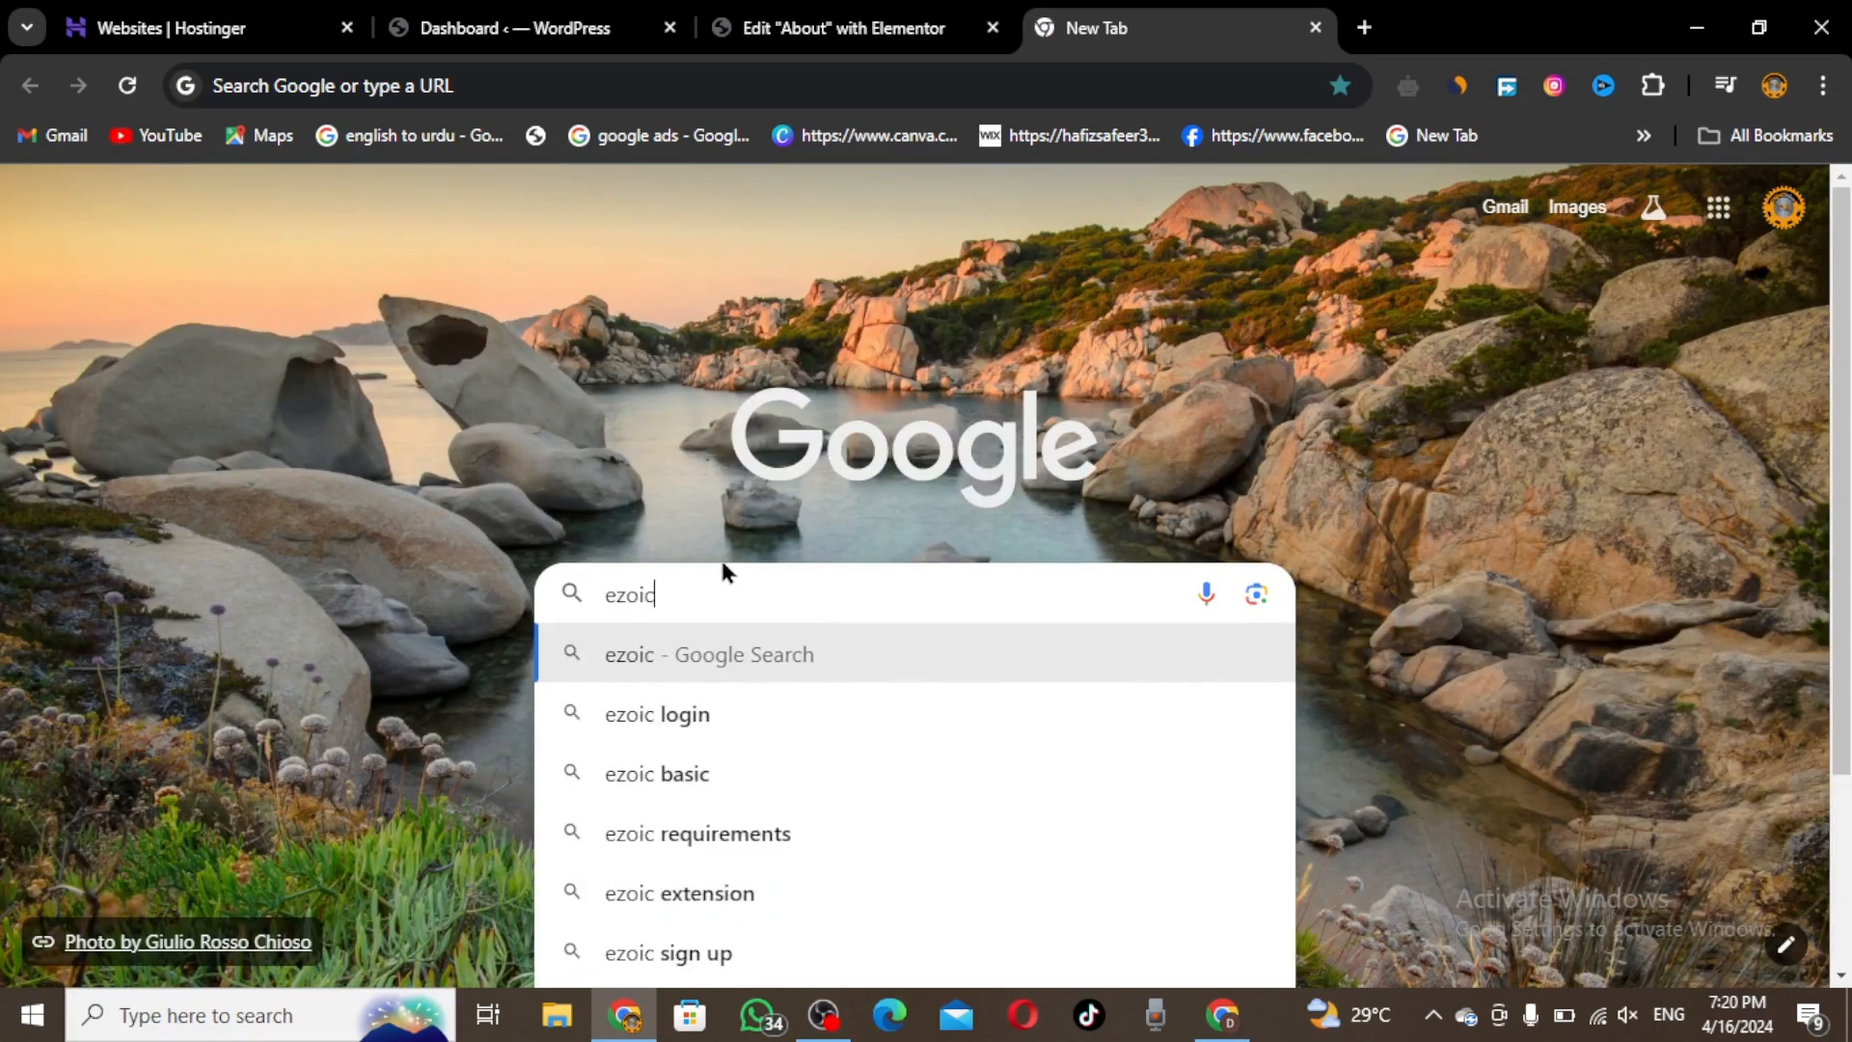
key("Return")
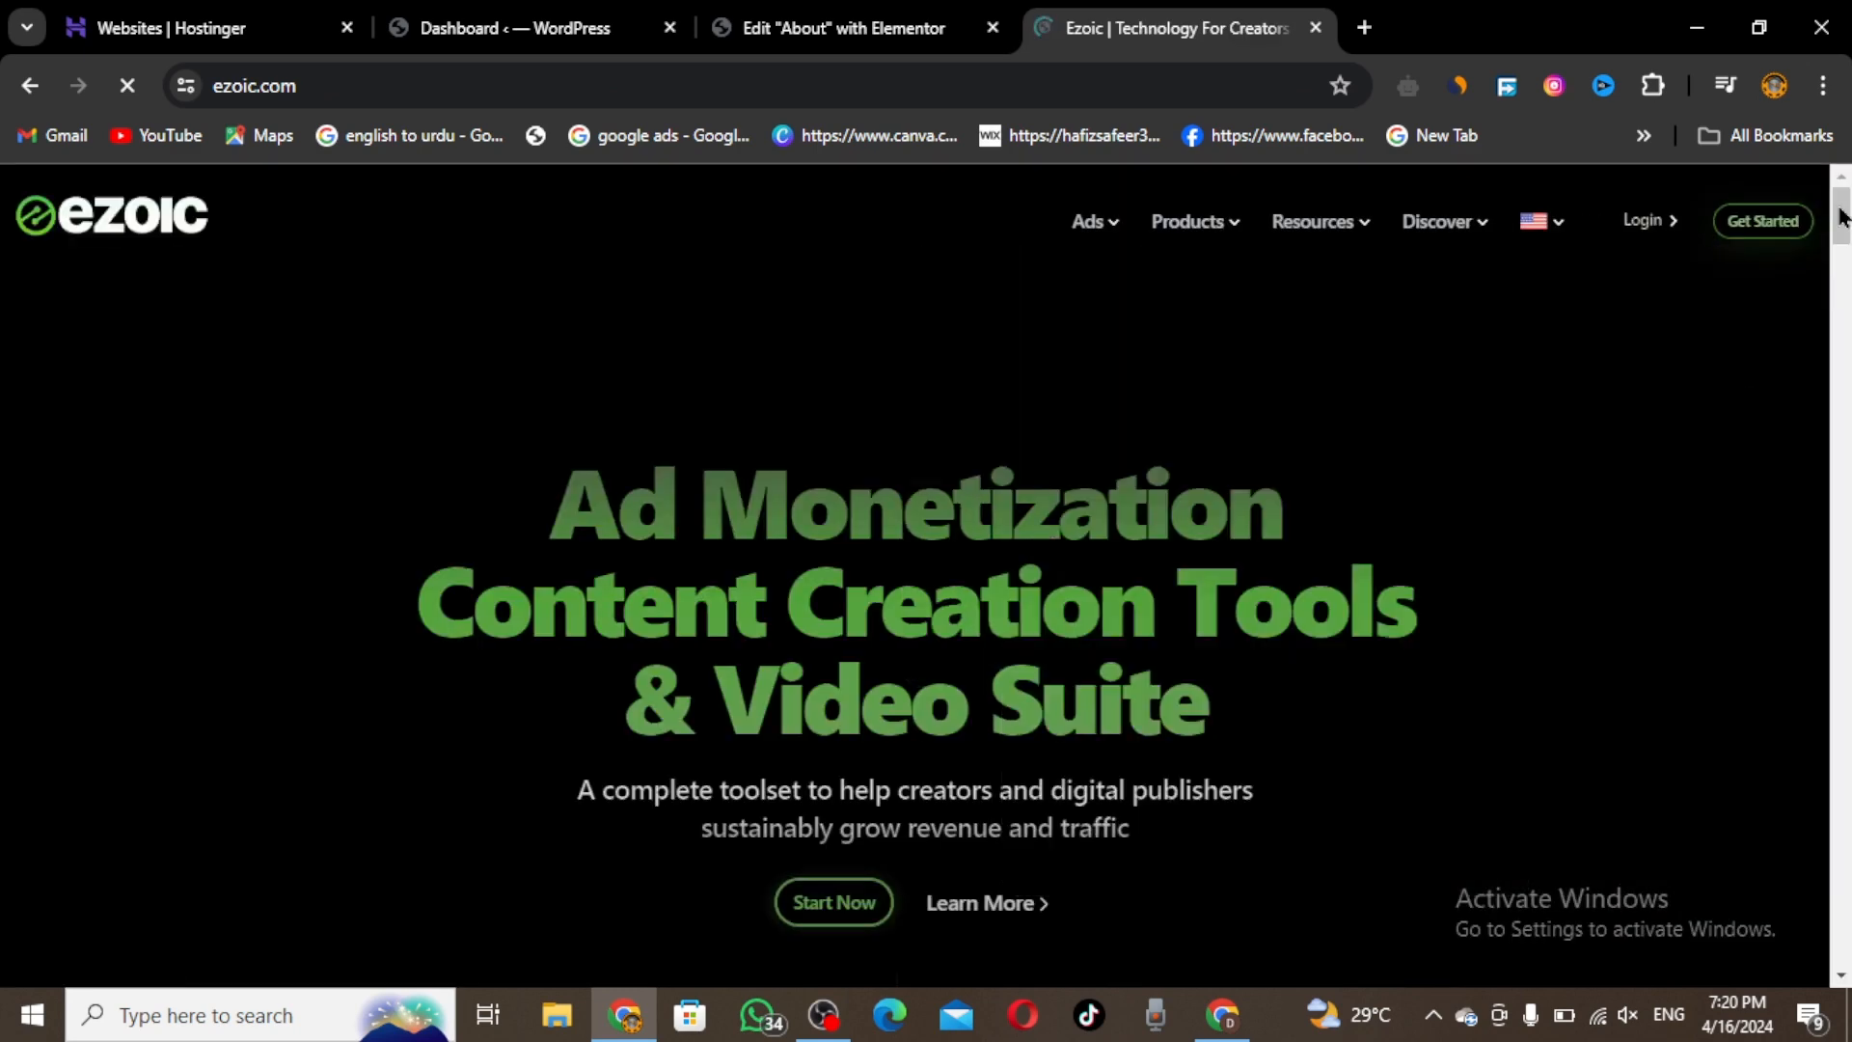
mouse_move(1841, 216)
left_mouse_down()
mouse_move(1826, 502)
mouse_move(1812, 223)
left_mouse_up()
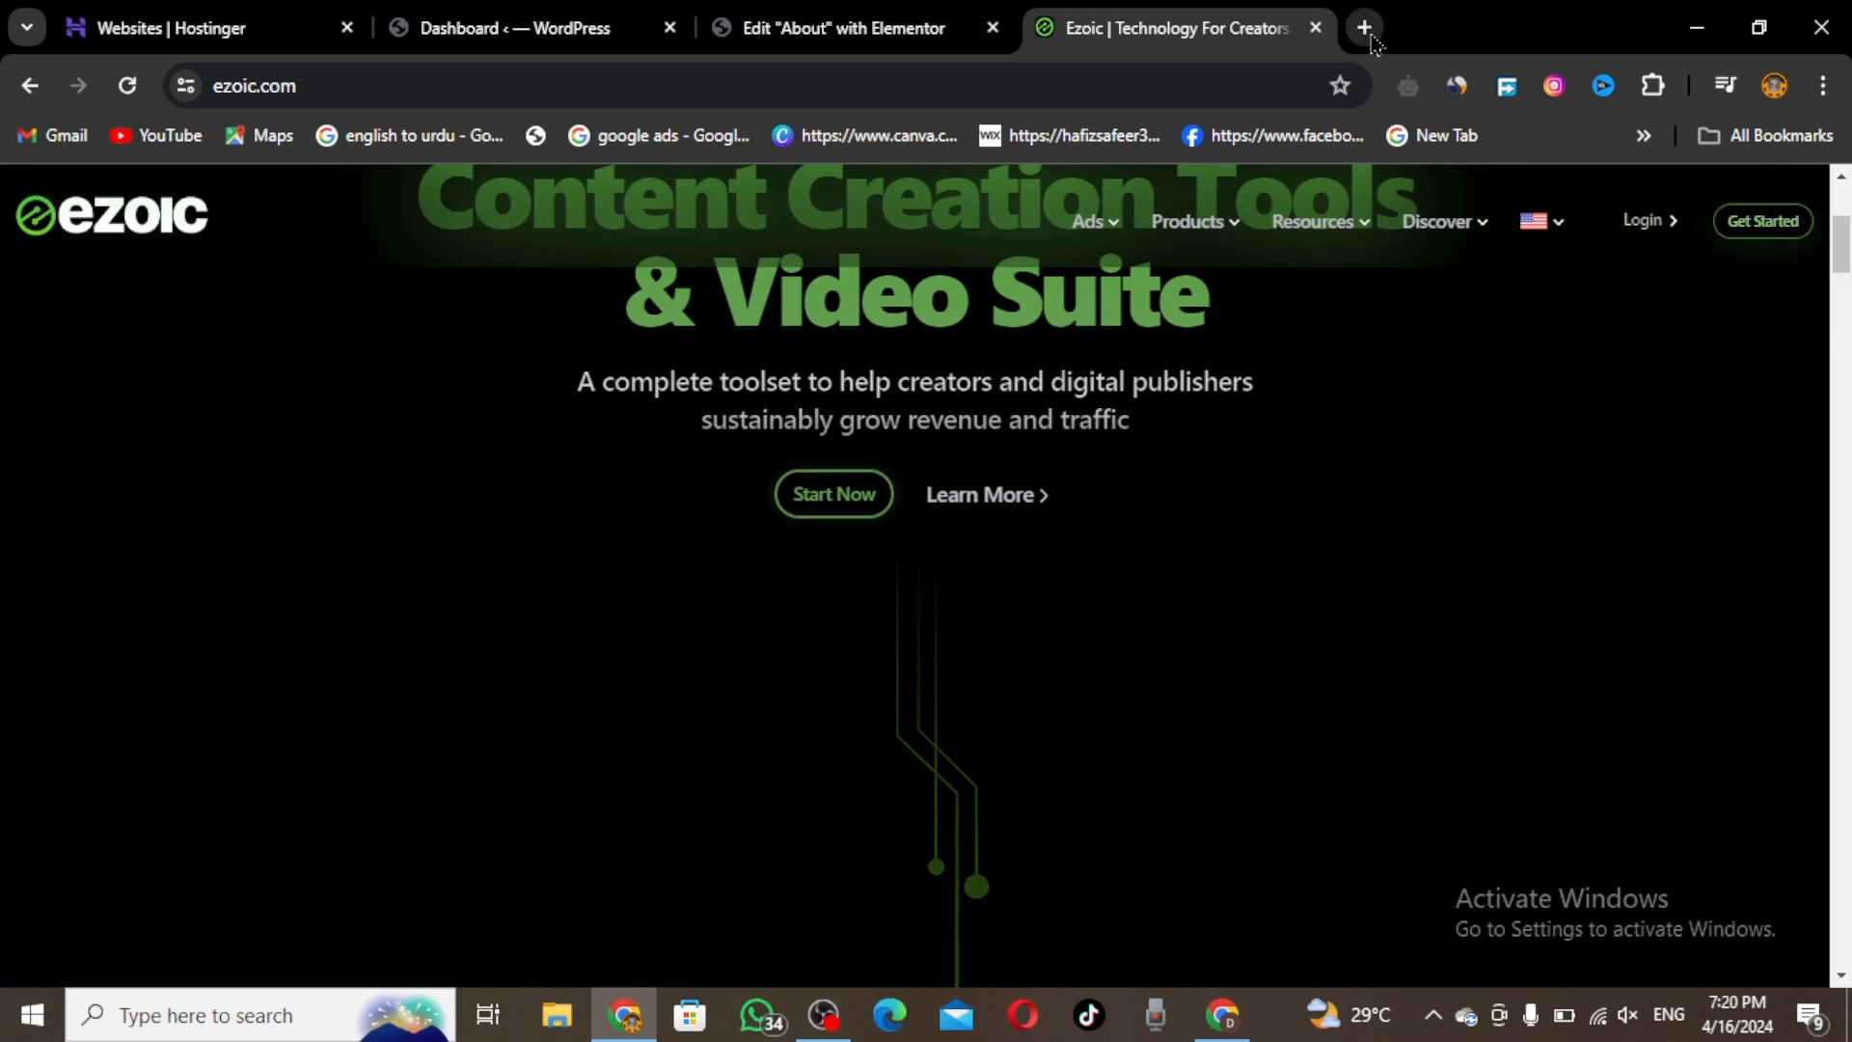
Search Google for mediavine in another new browser tab and look through the results to the Mediavine website listing.
left_click(1364, 27)
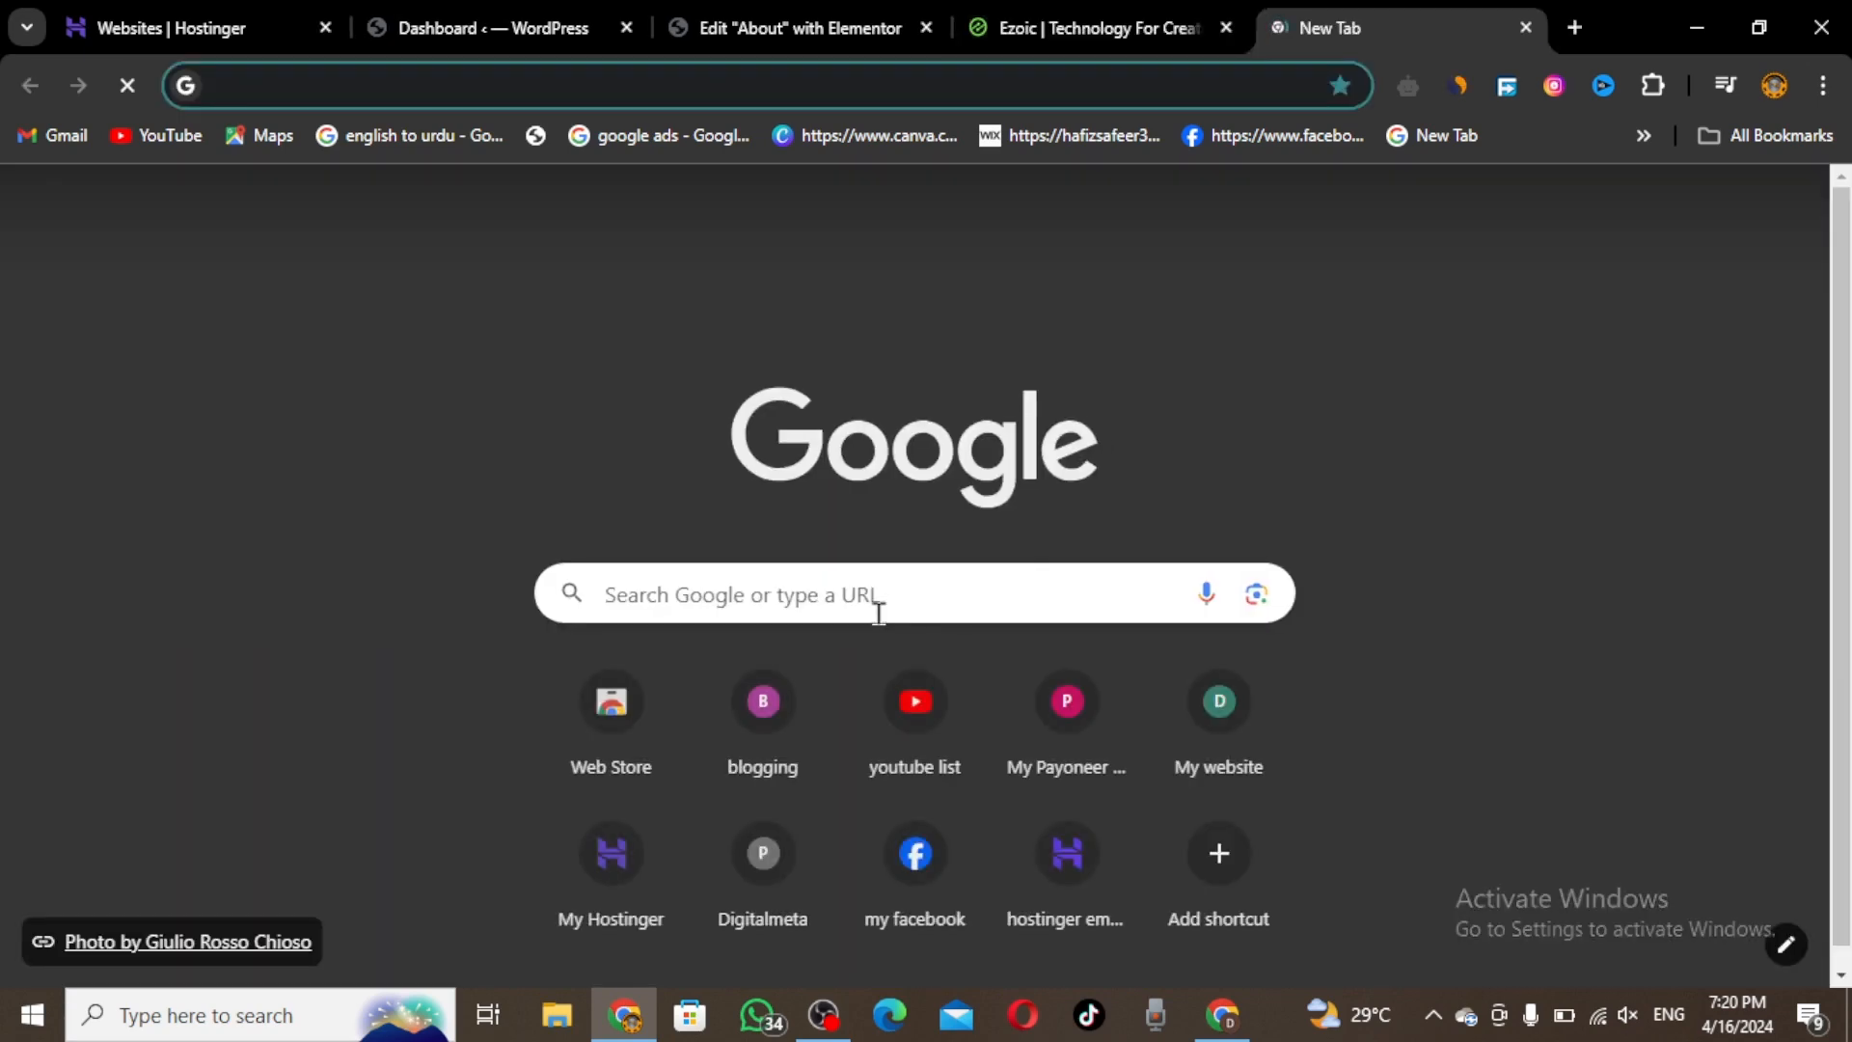
left_click(868, 610)
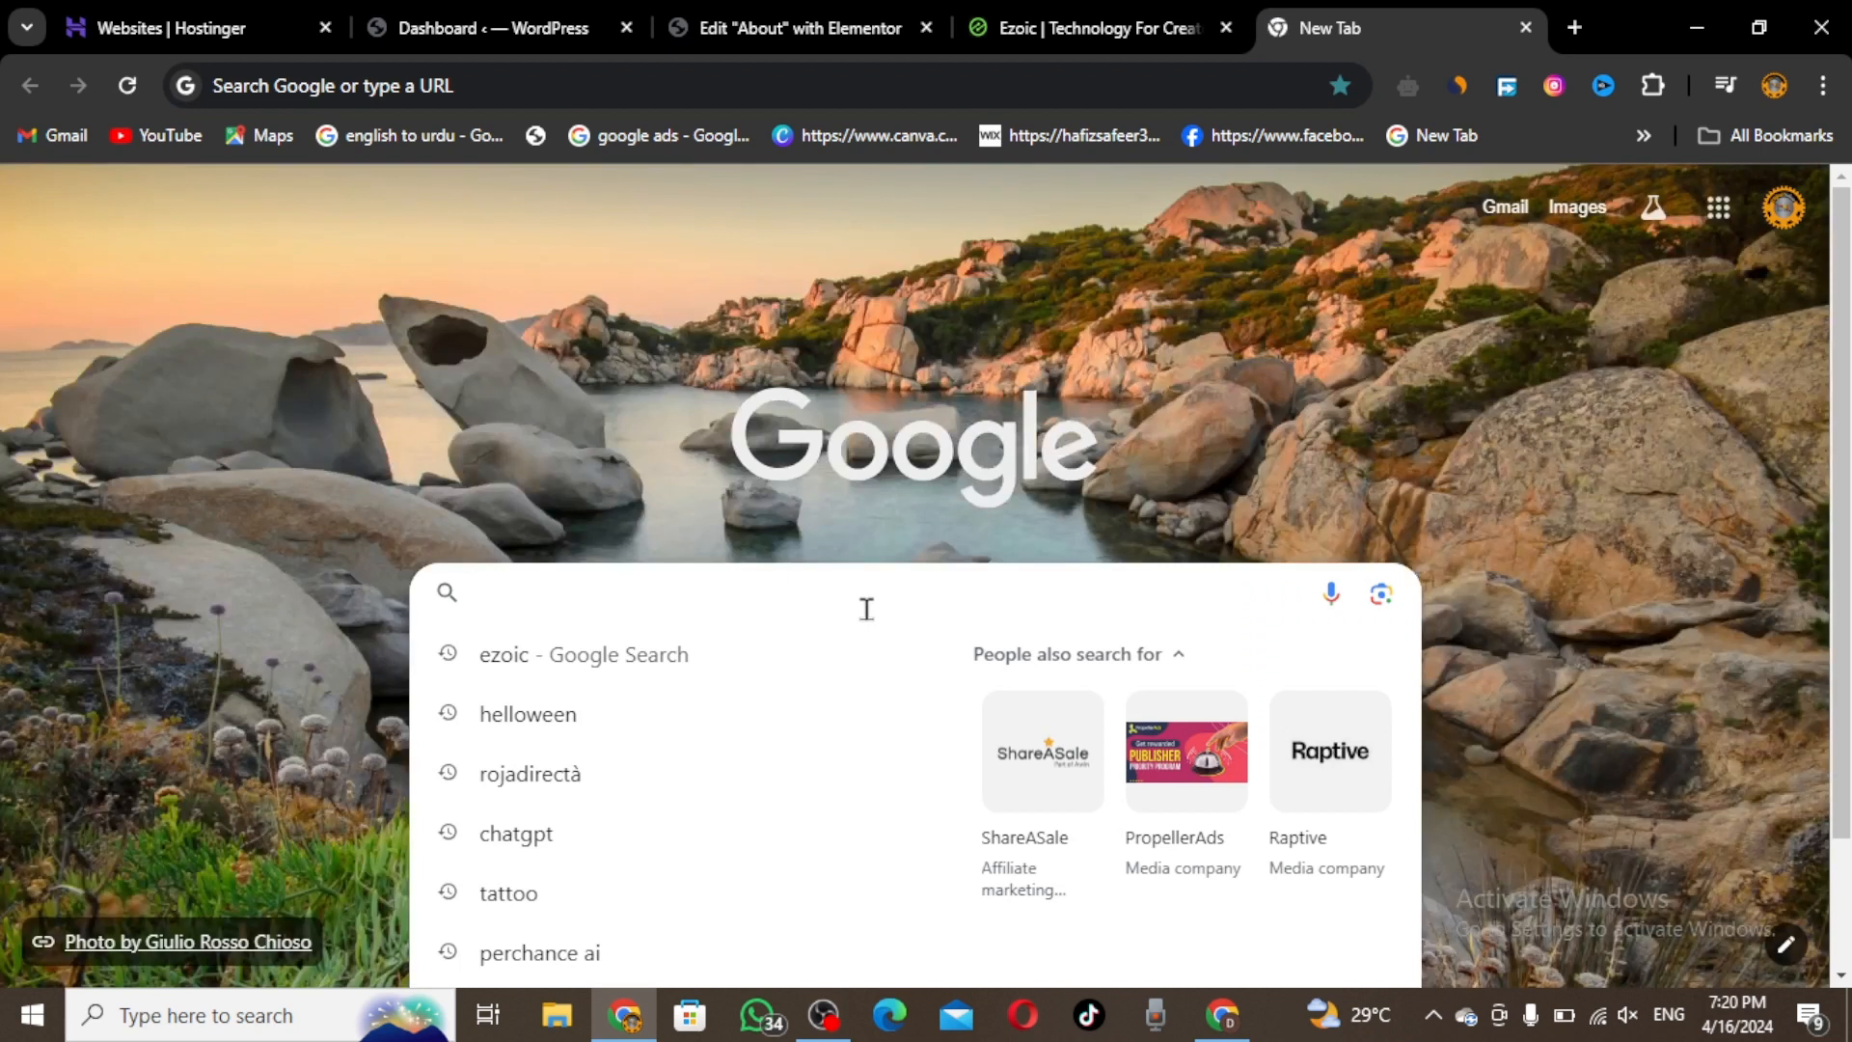
type("mide")
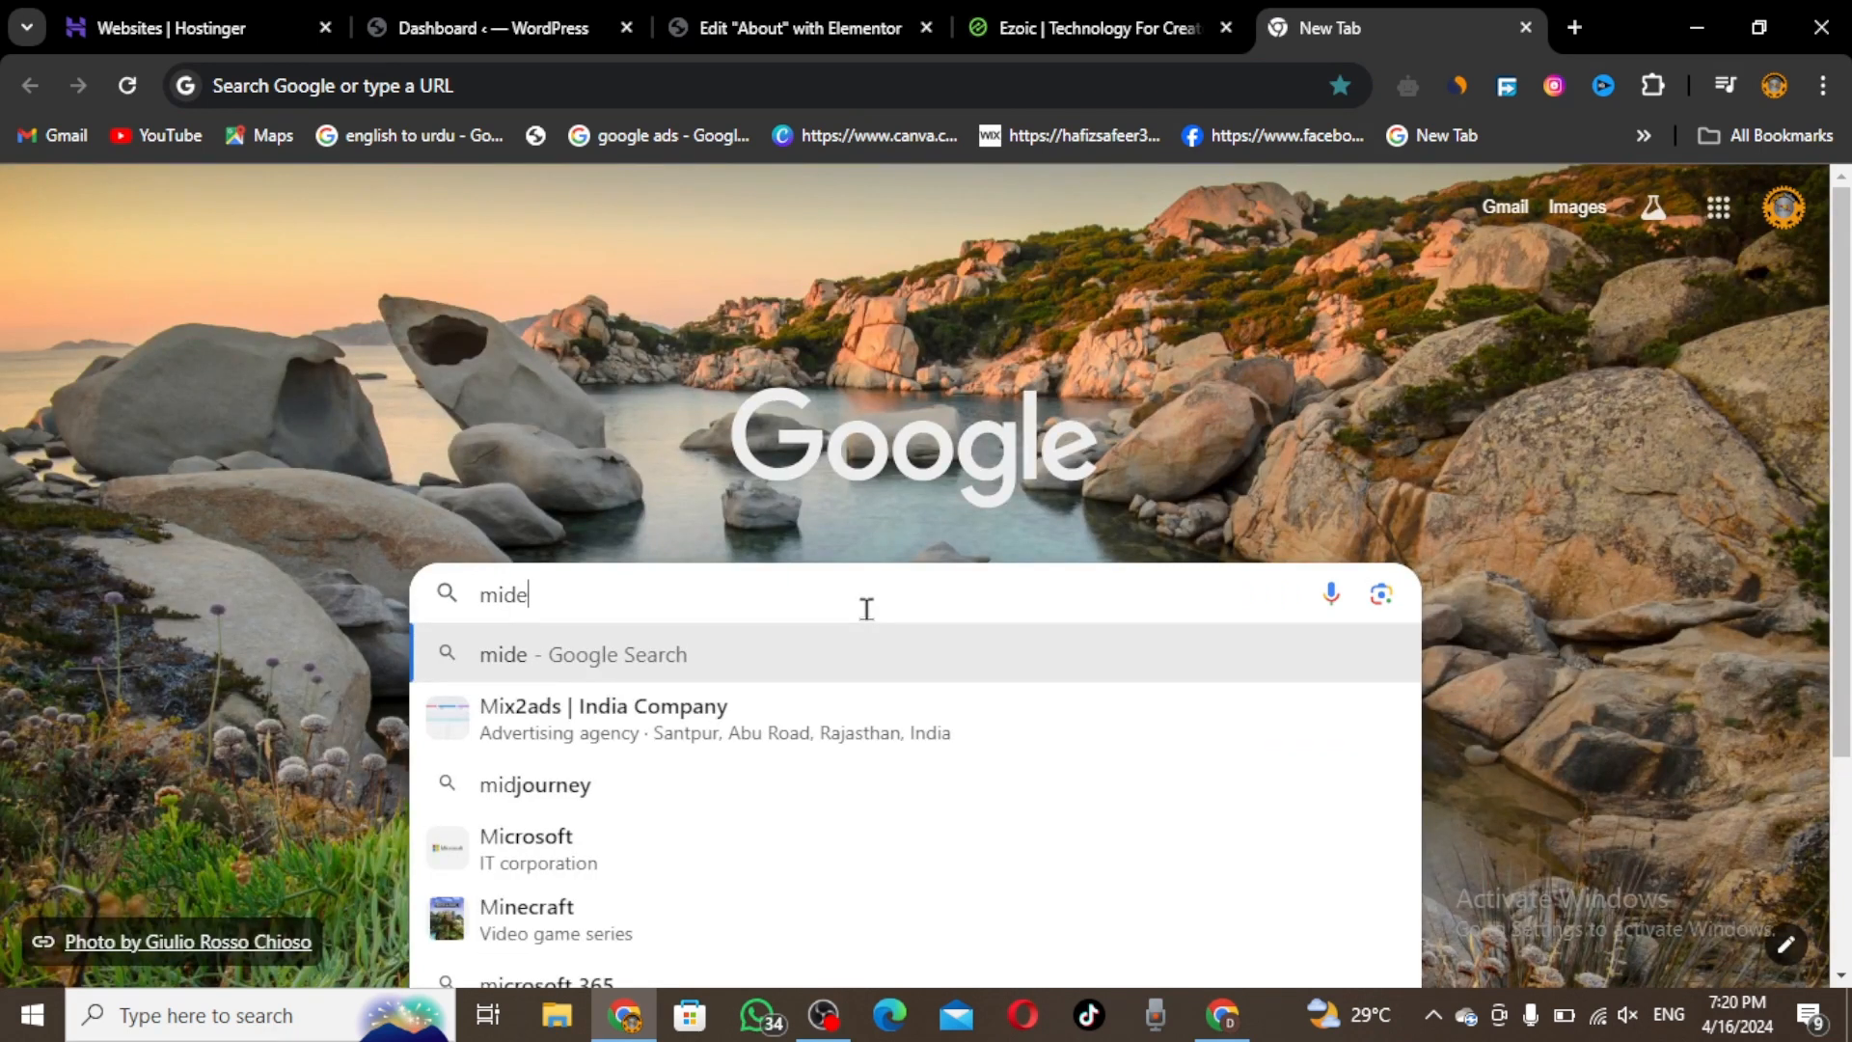
type("i")
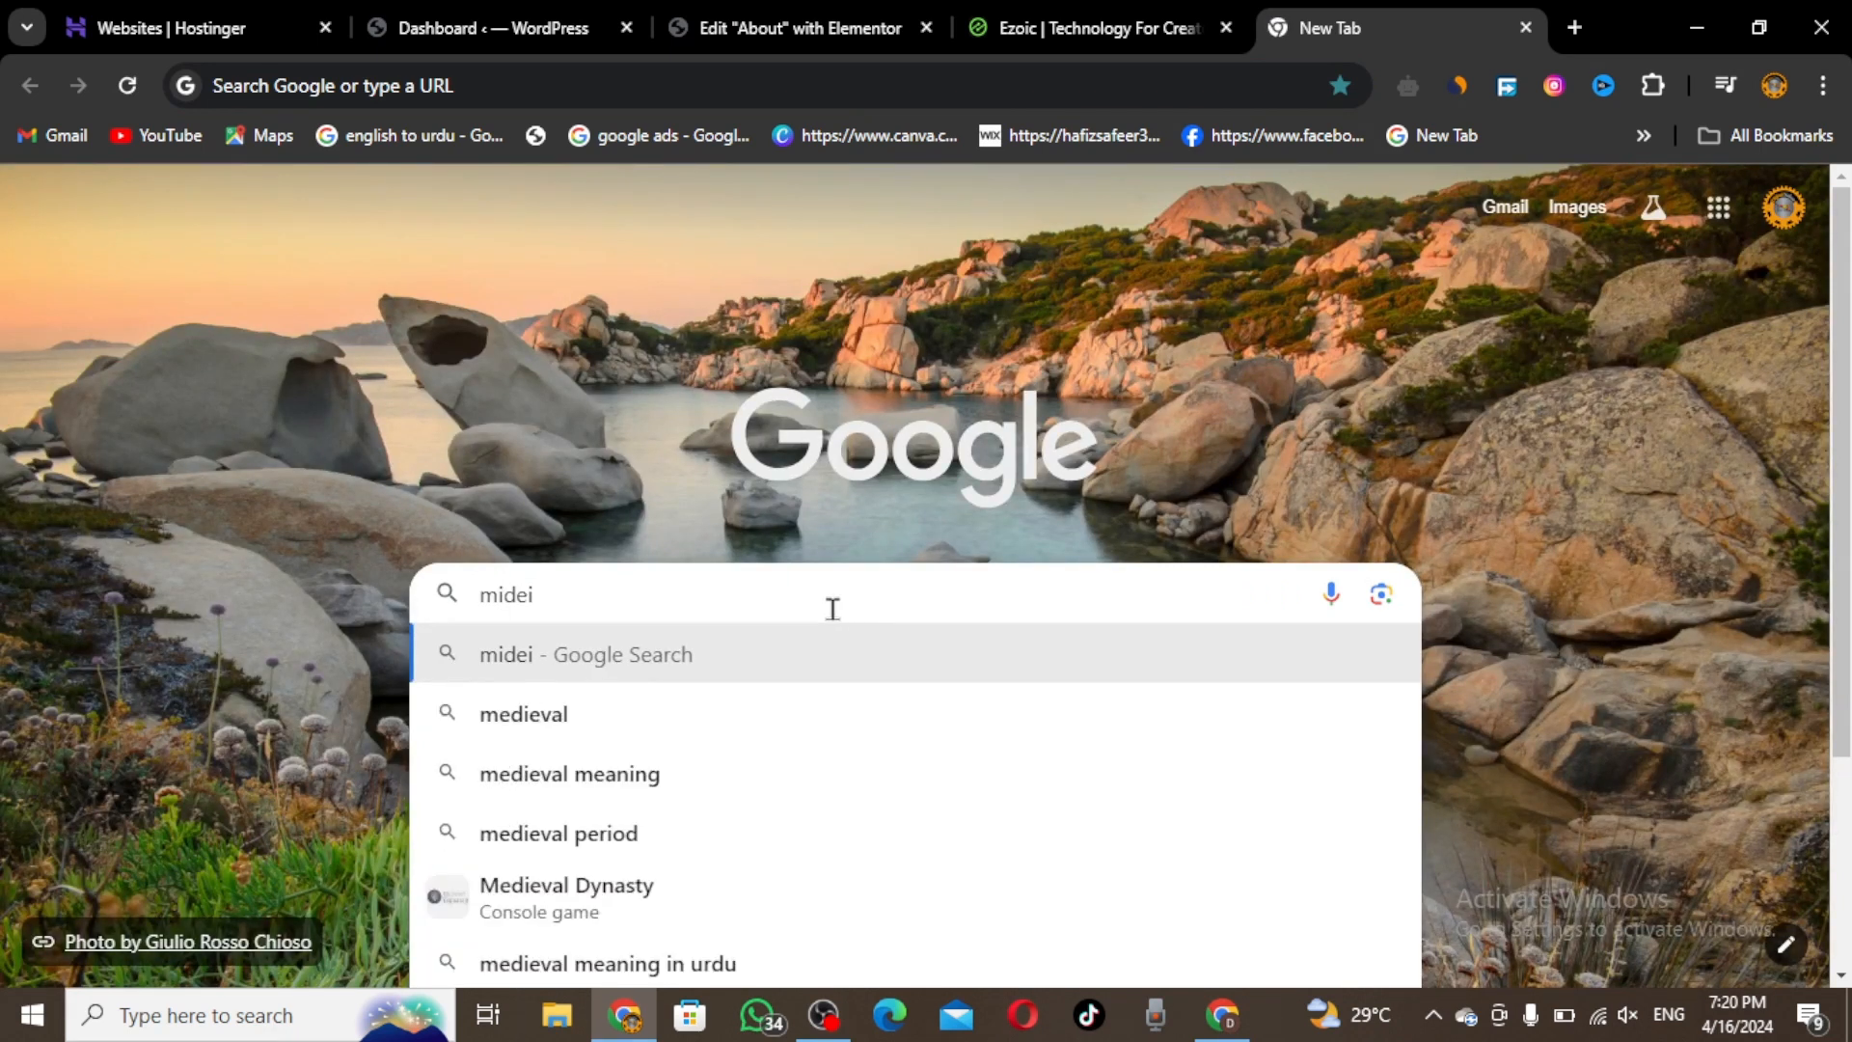
key("BackSpace")
key("BackSpace")
key("BackSpace")
key("BackSpace")
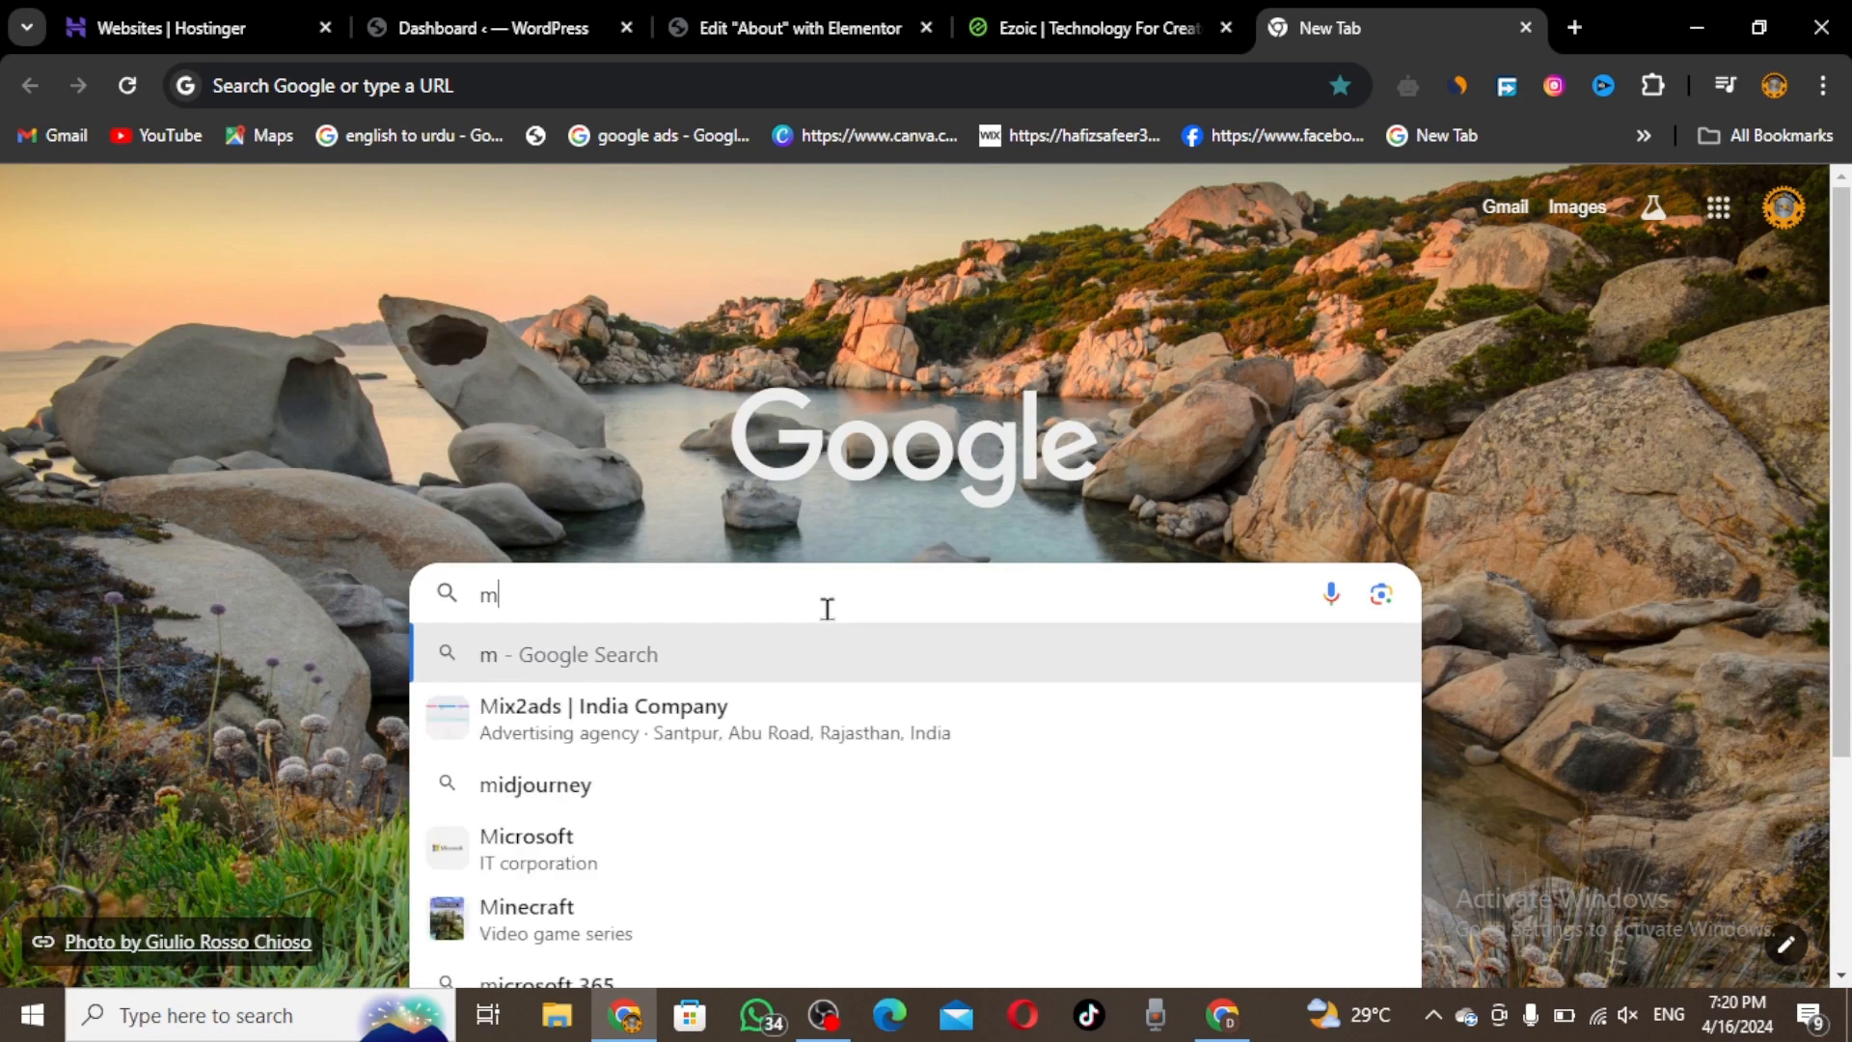
type("edia")
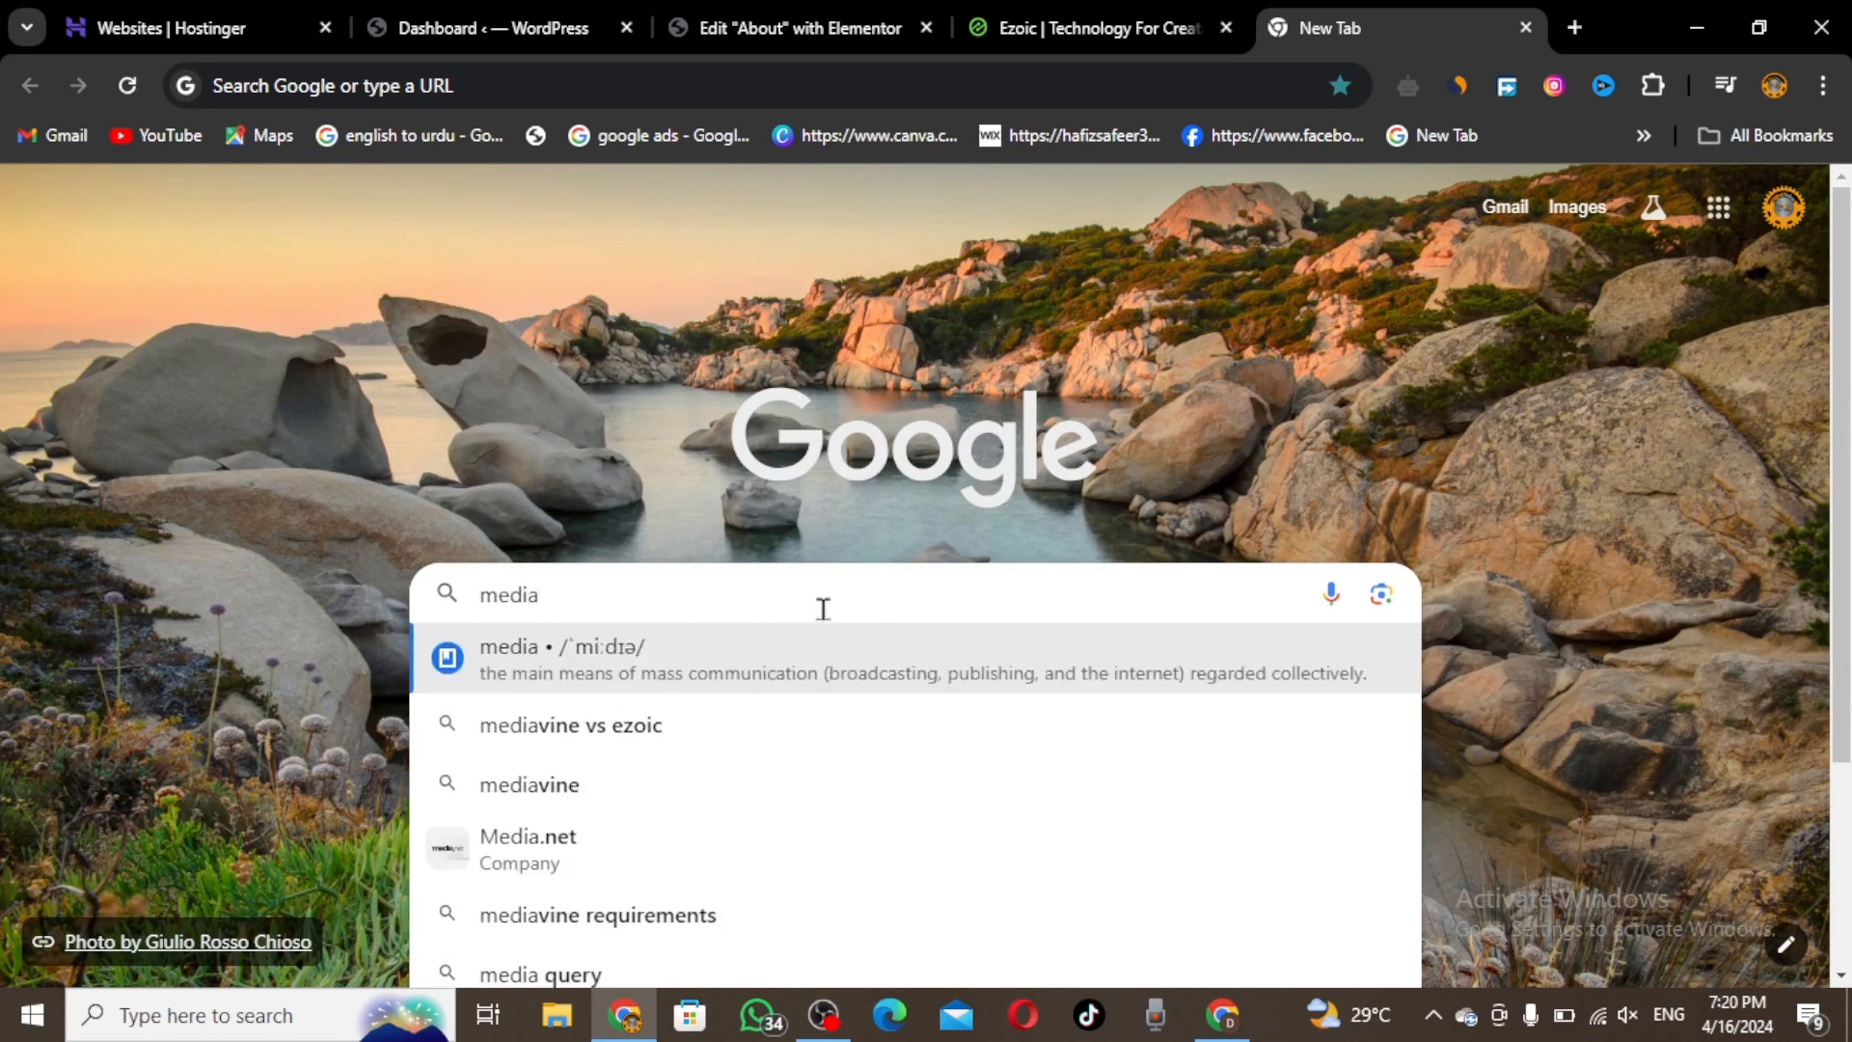
left_click(512, 783)
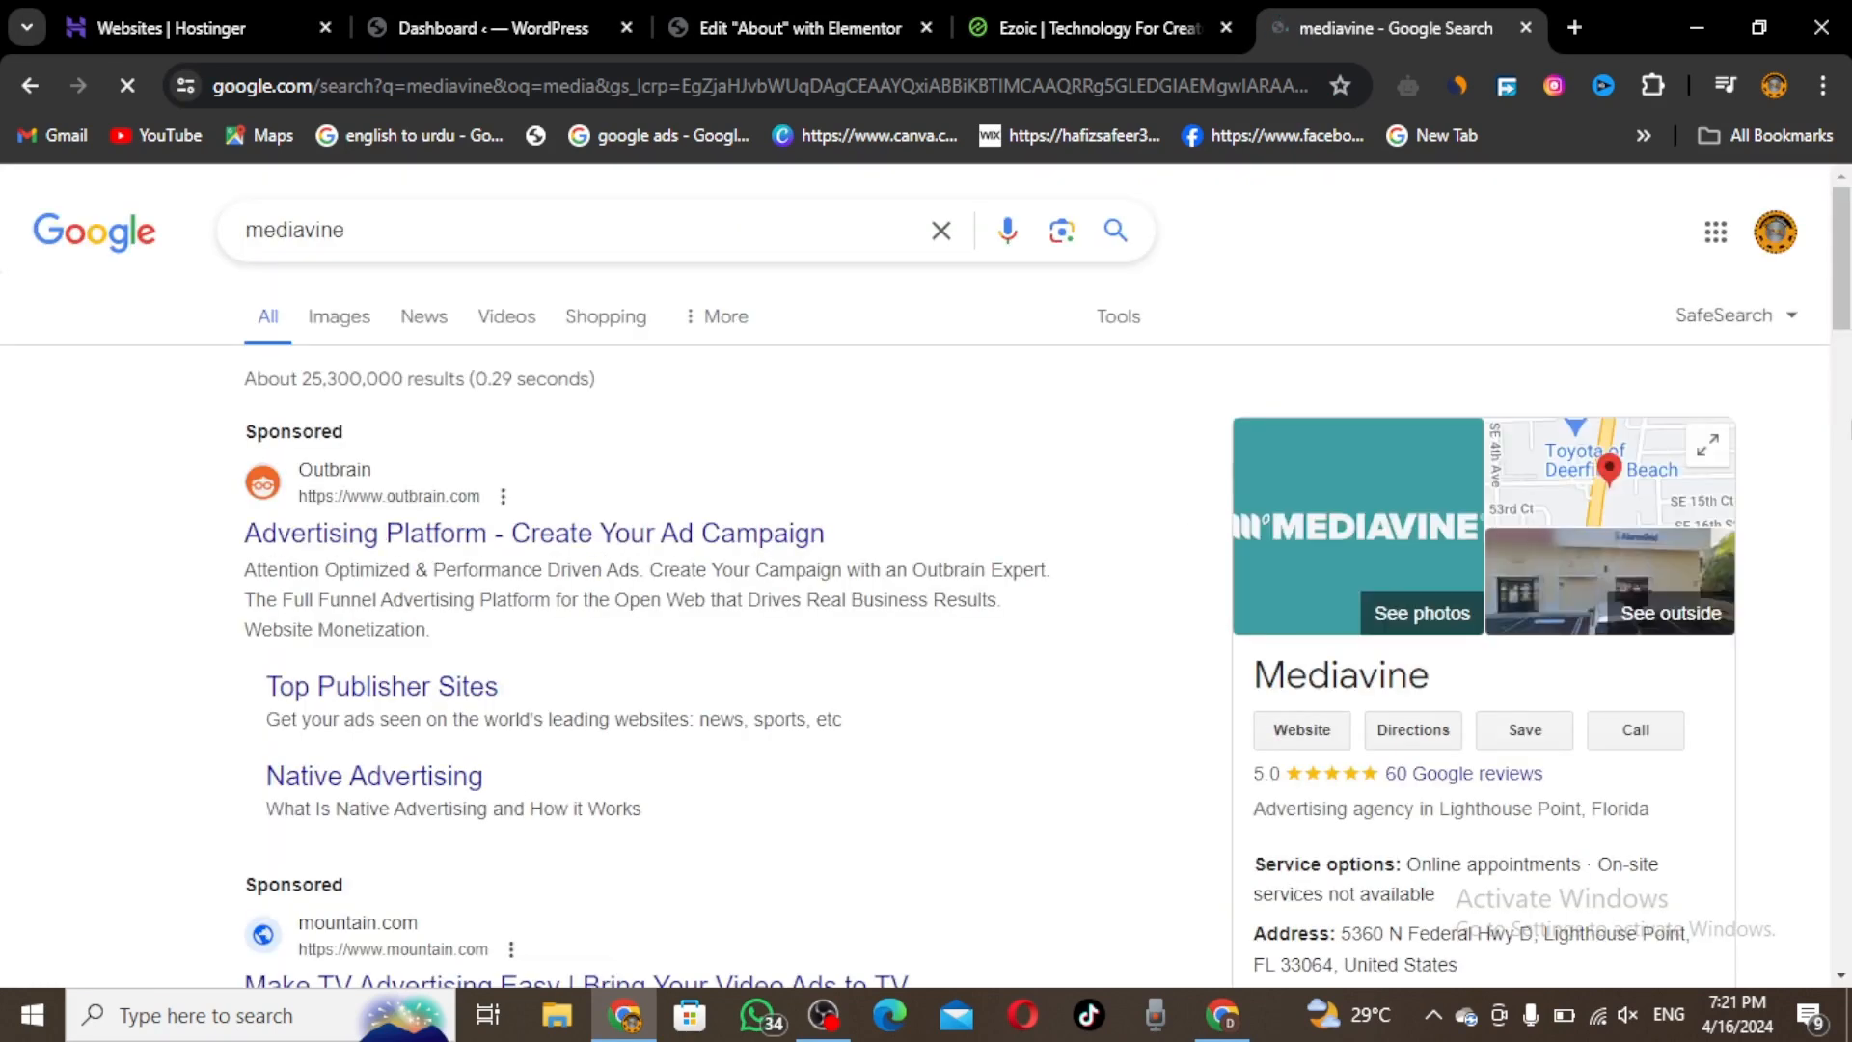
scroll(1848, 405, "down", 2)
scroll(926, 579, "down", 2)
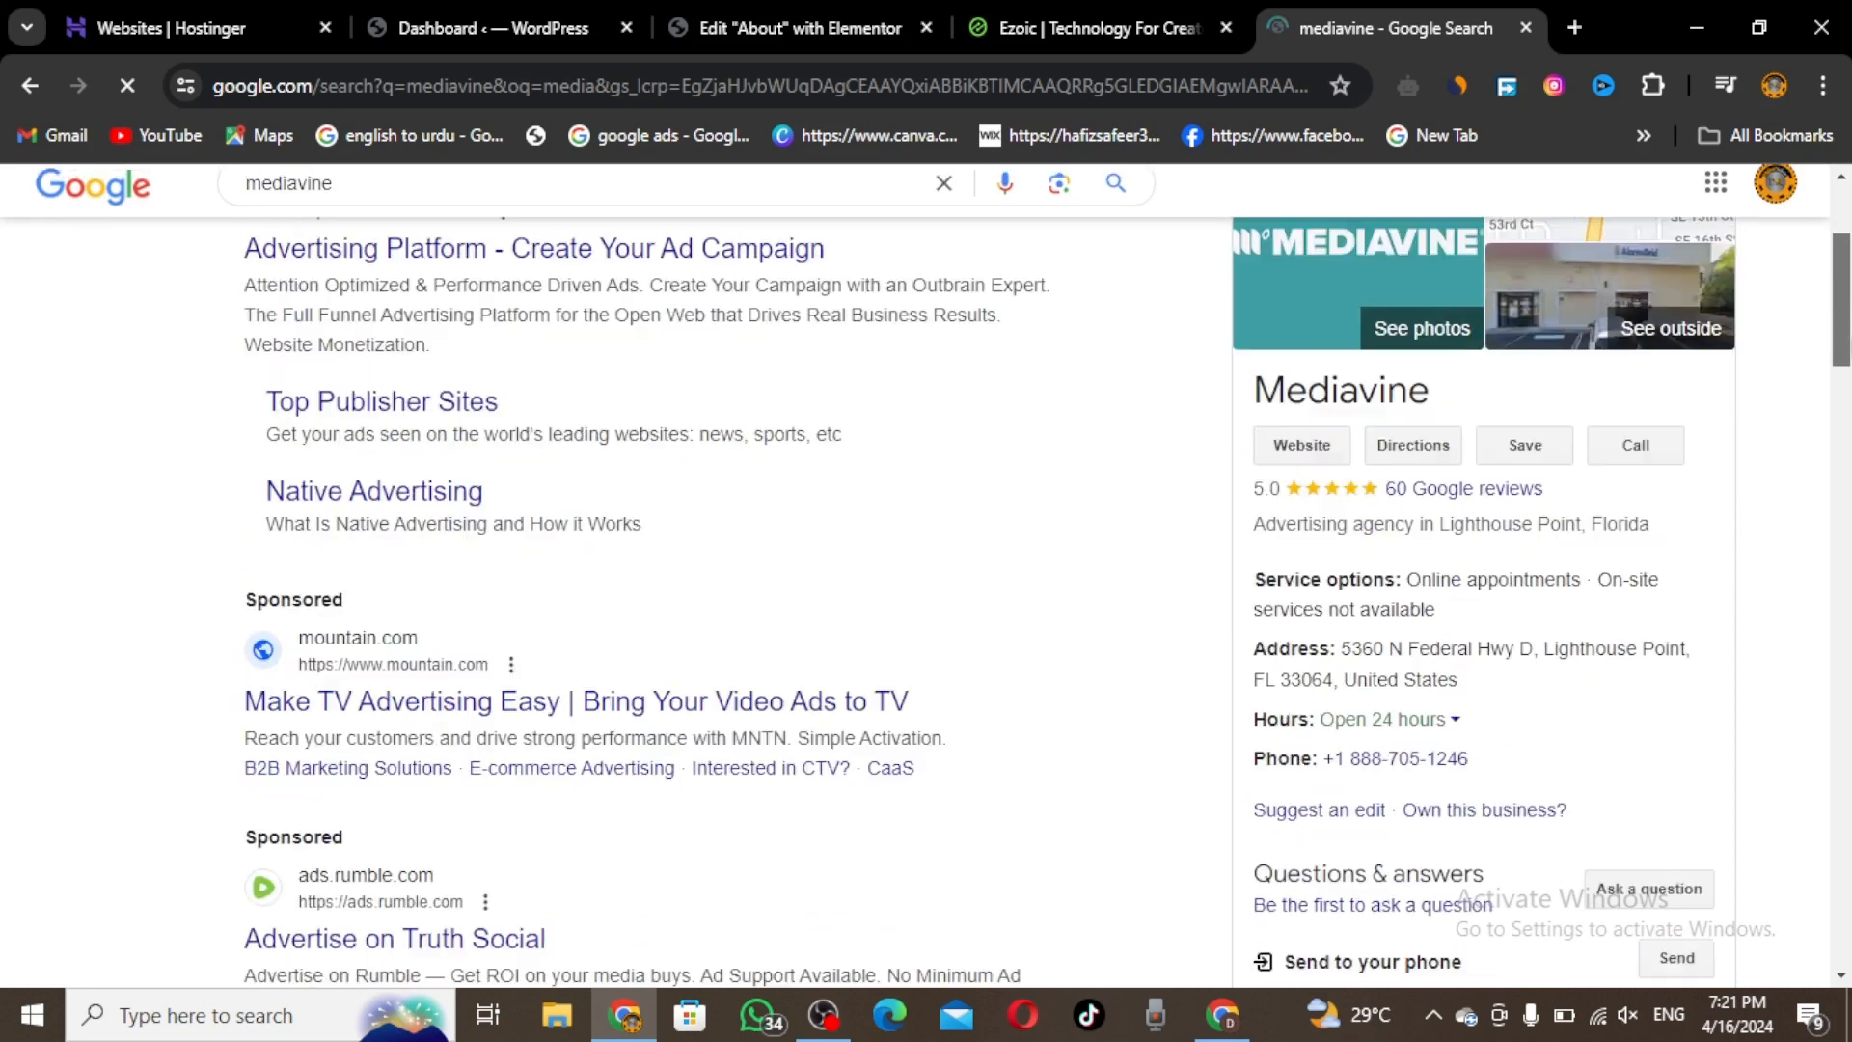
scroll(926, 579, "down", 5)
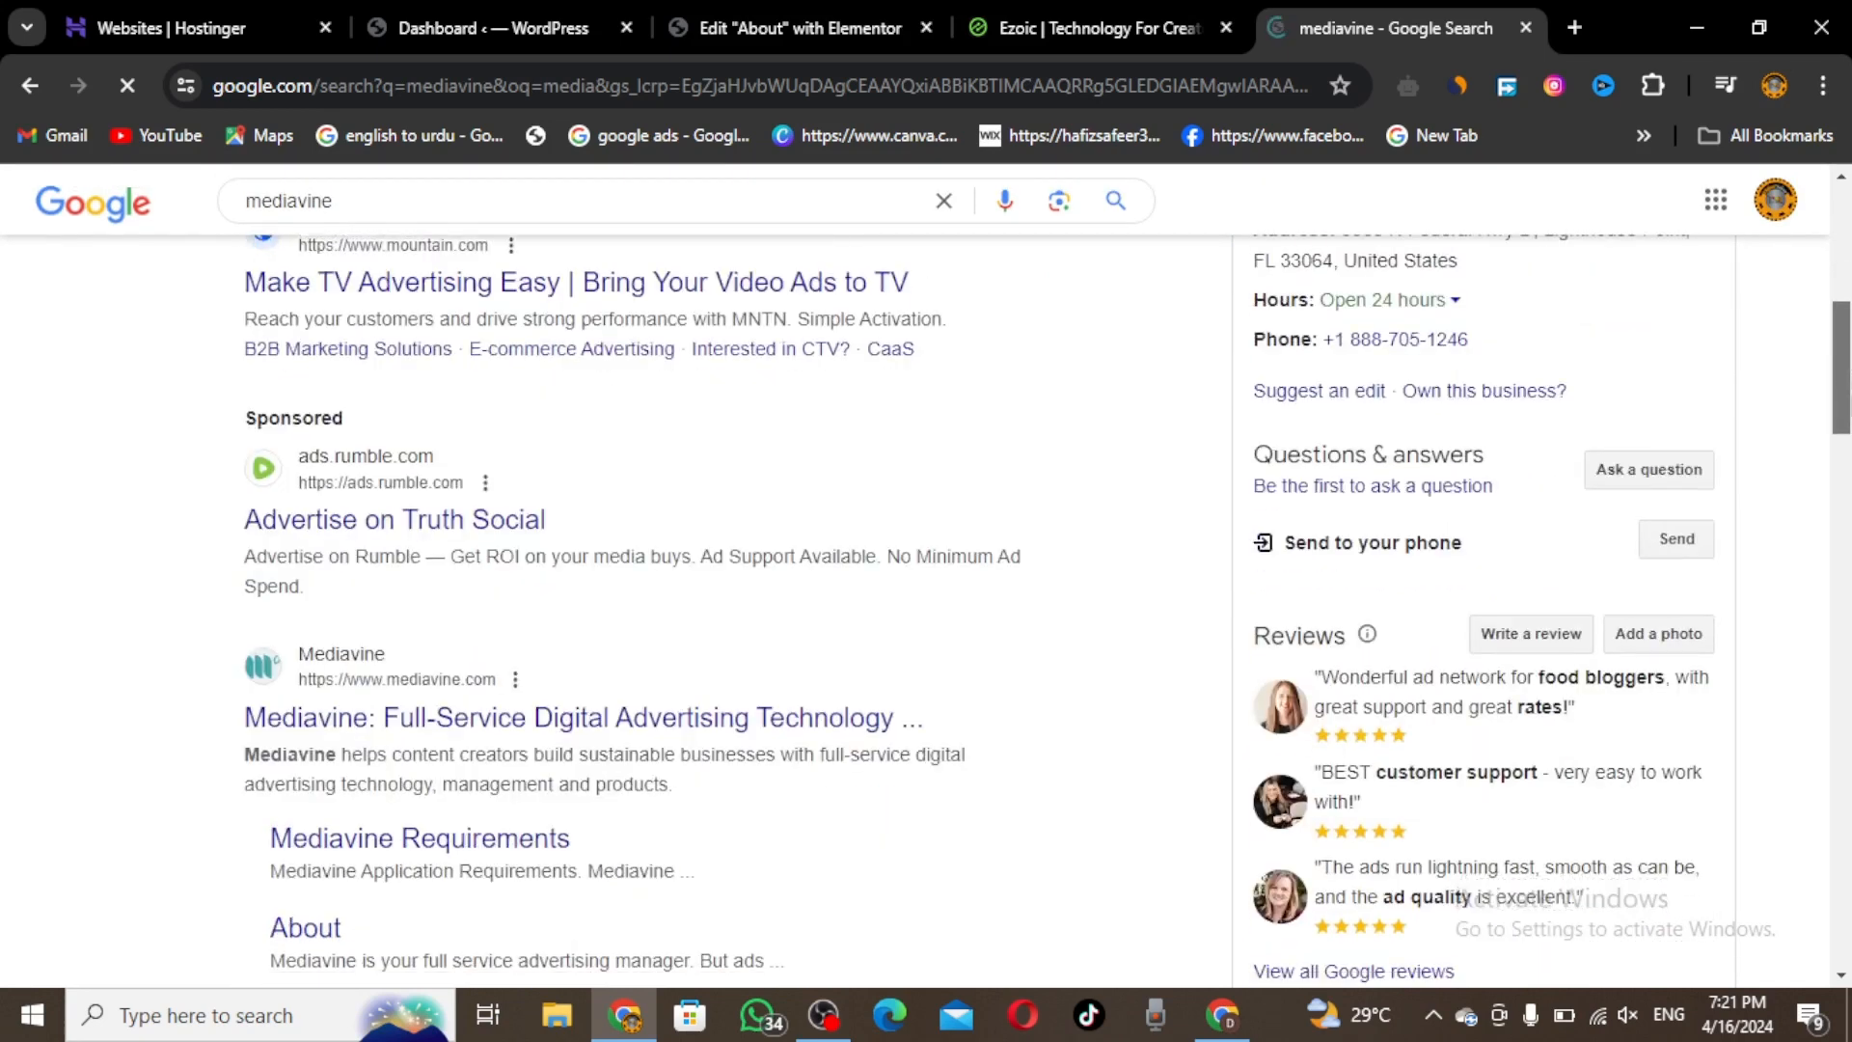